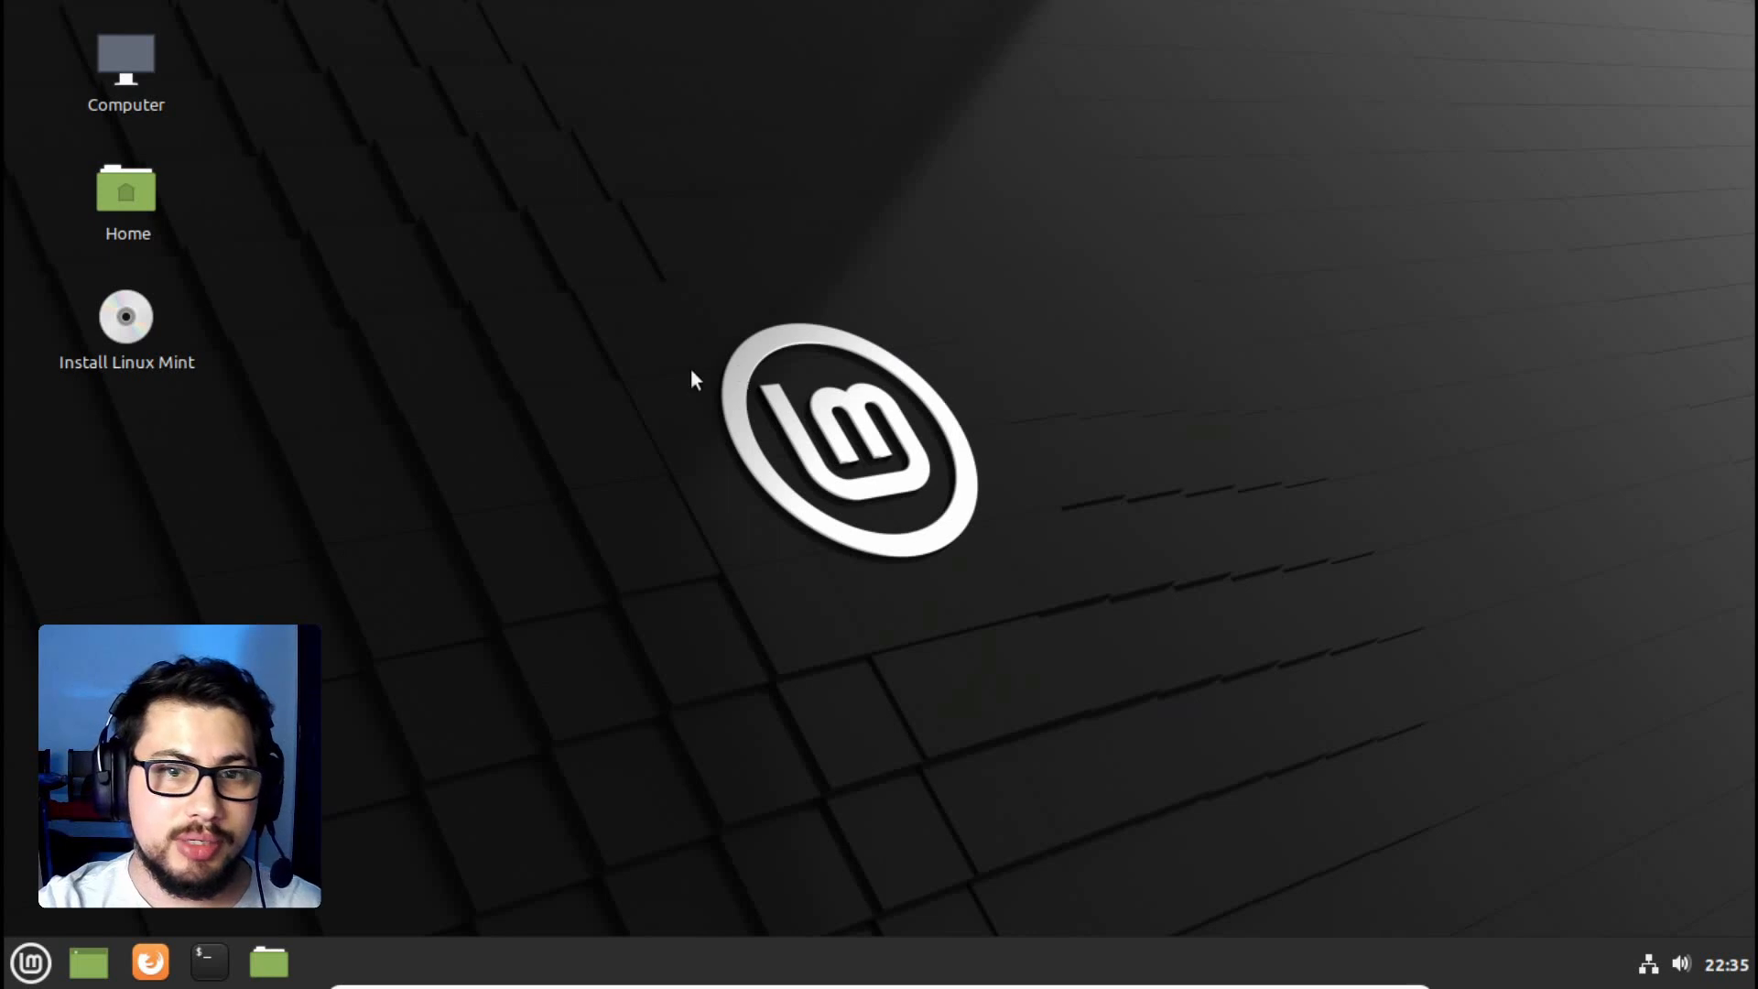
# Step: Launch the Linux Mint installer and set the installation language to Português do Brasil
pyautogui.doubleClick(128, 315)
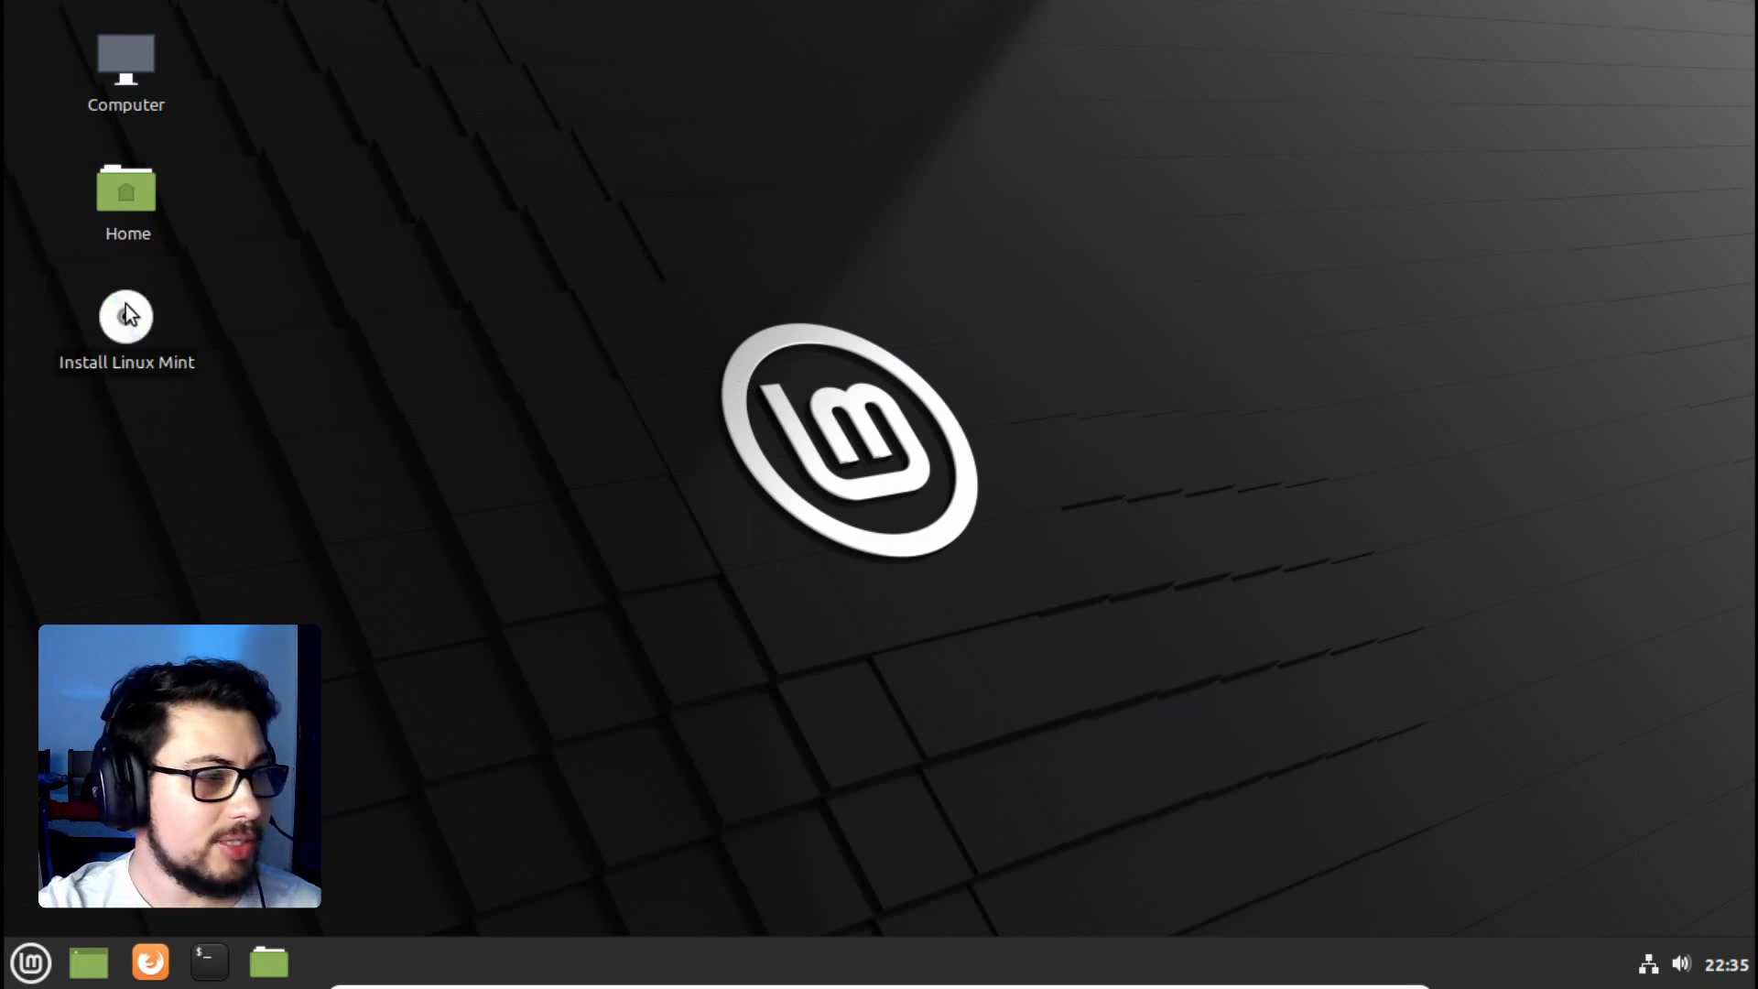
pyautogui.click(446, 451)
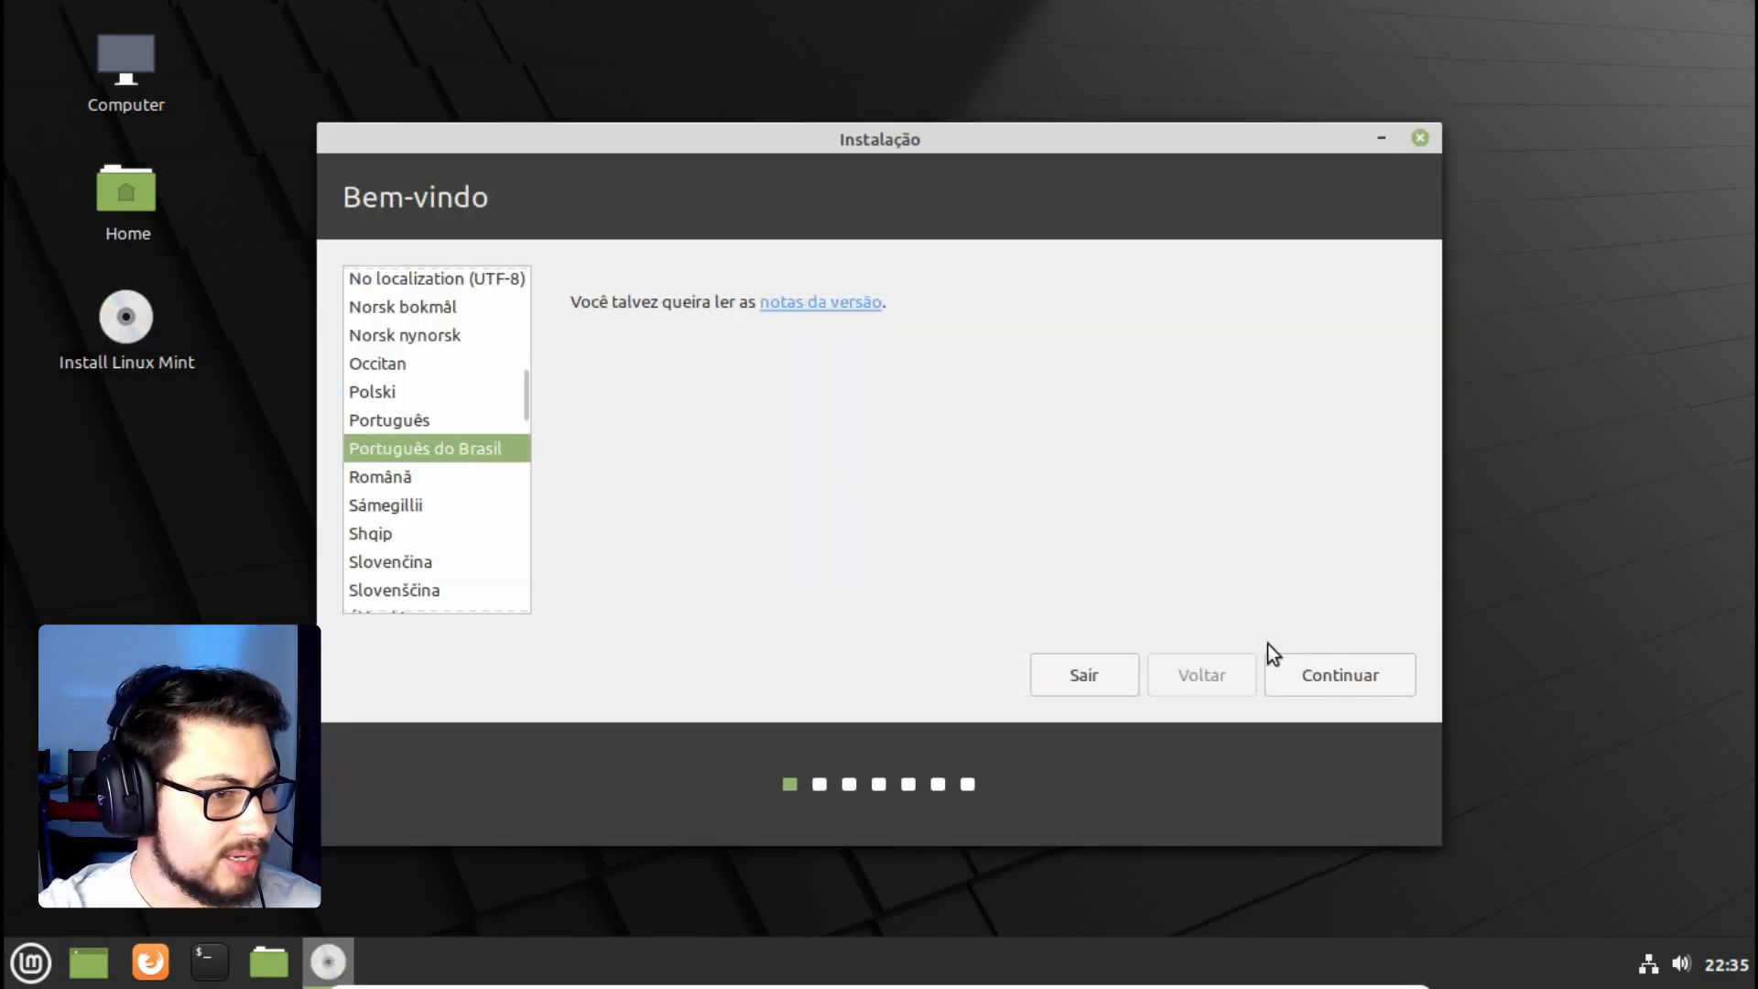
pyautogui.click(1381, 681)
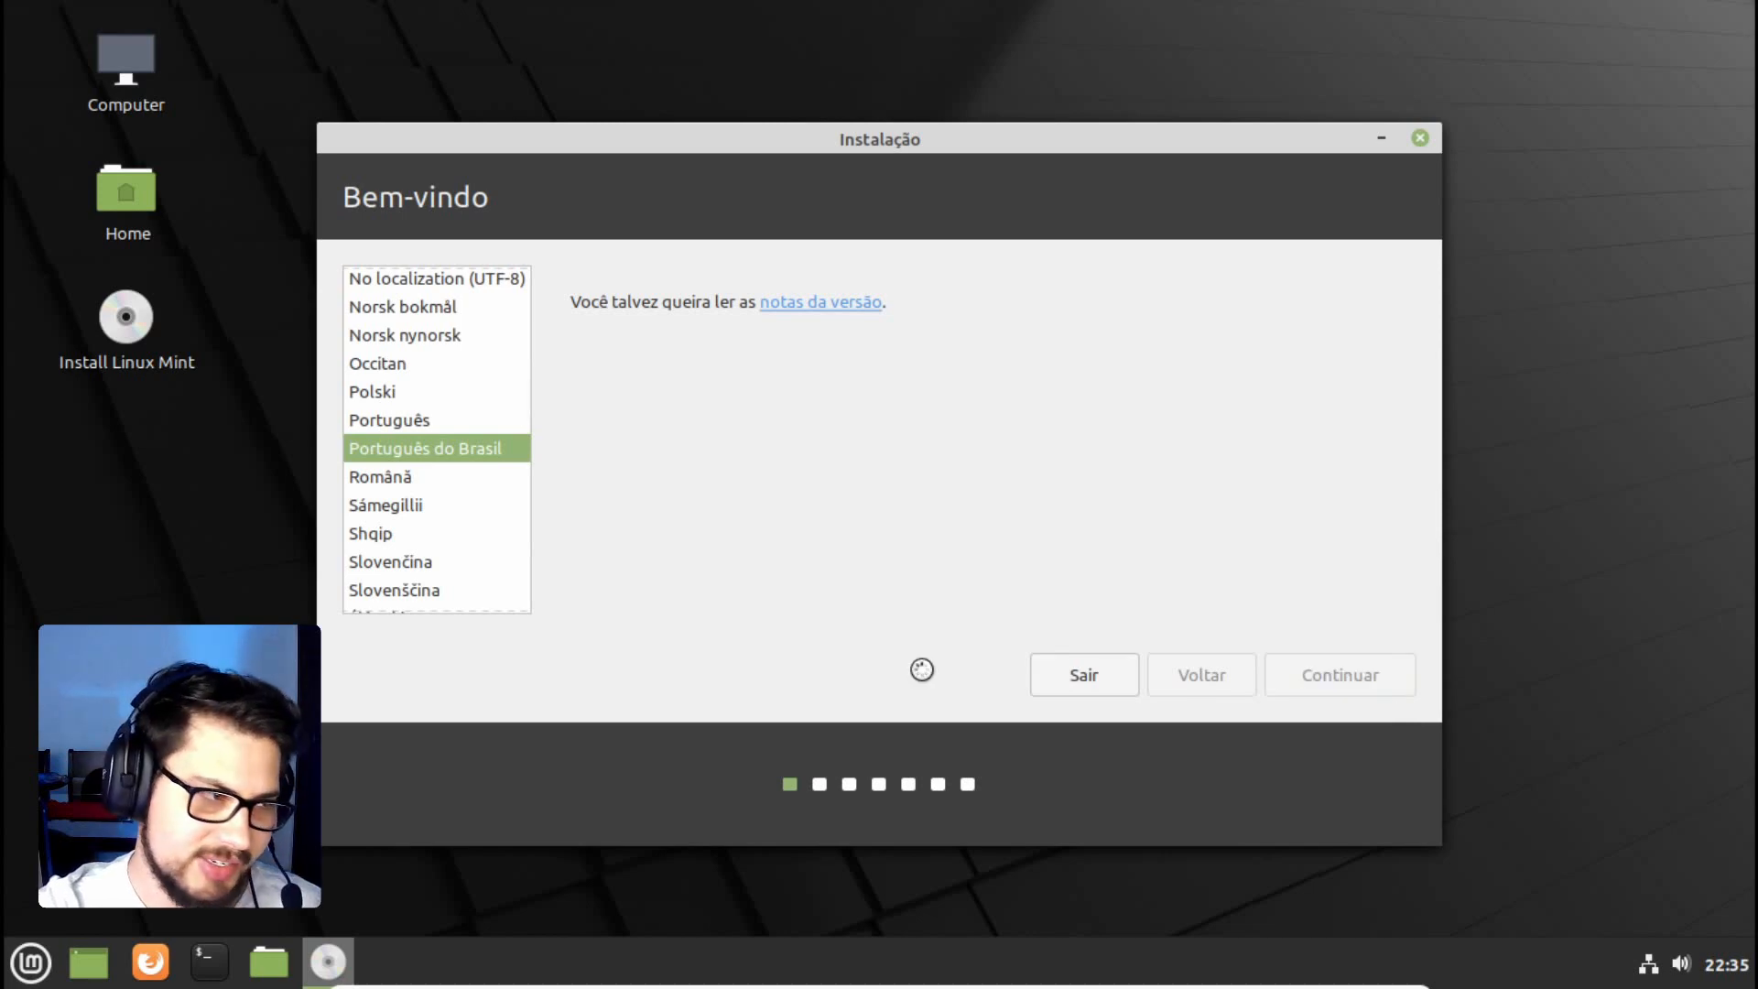
# Step: Test the Português (Brasil) keyboard layout with "çççç", accept it, and proceed with multimedia codec installation enabled
pyautogui.click(746, 569)
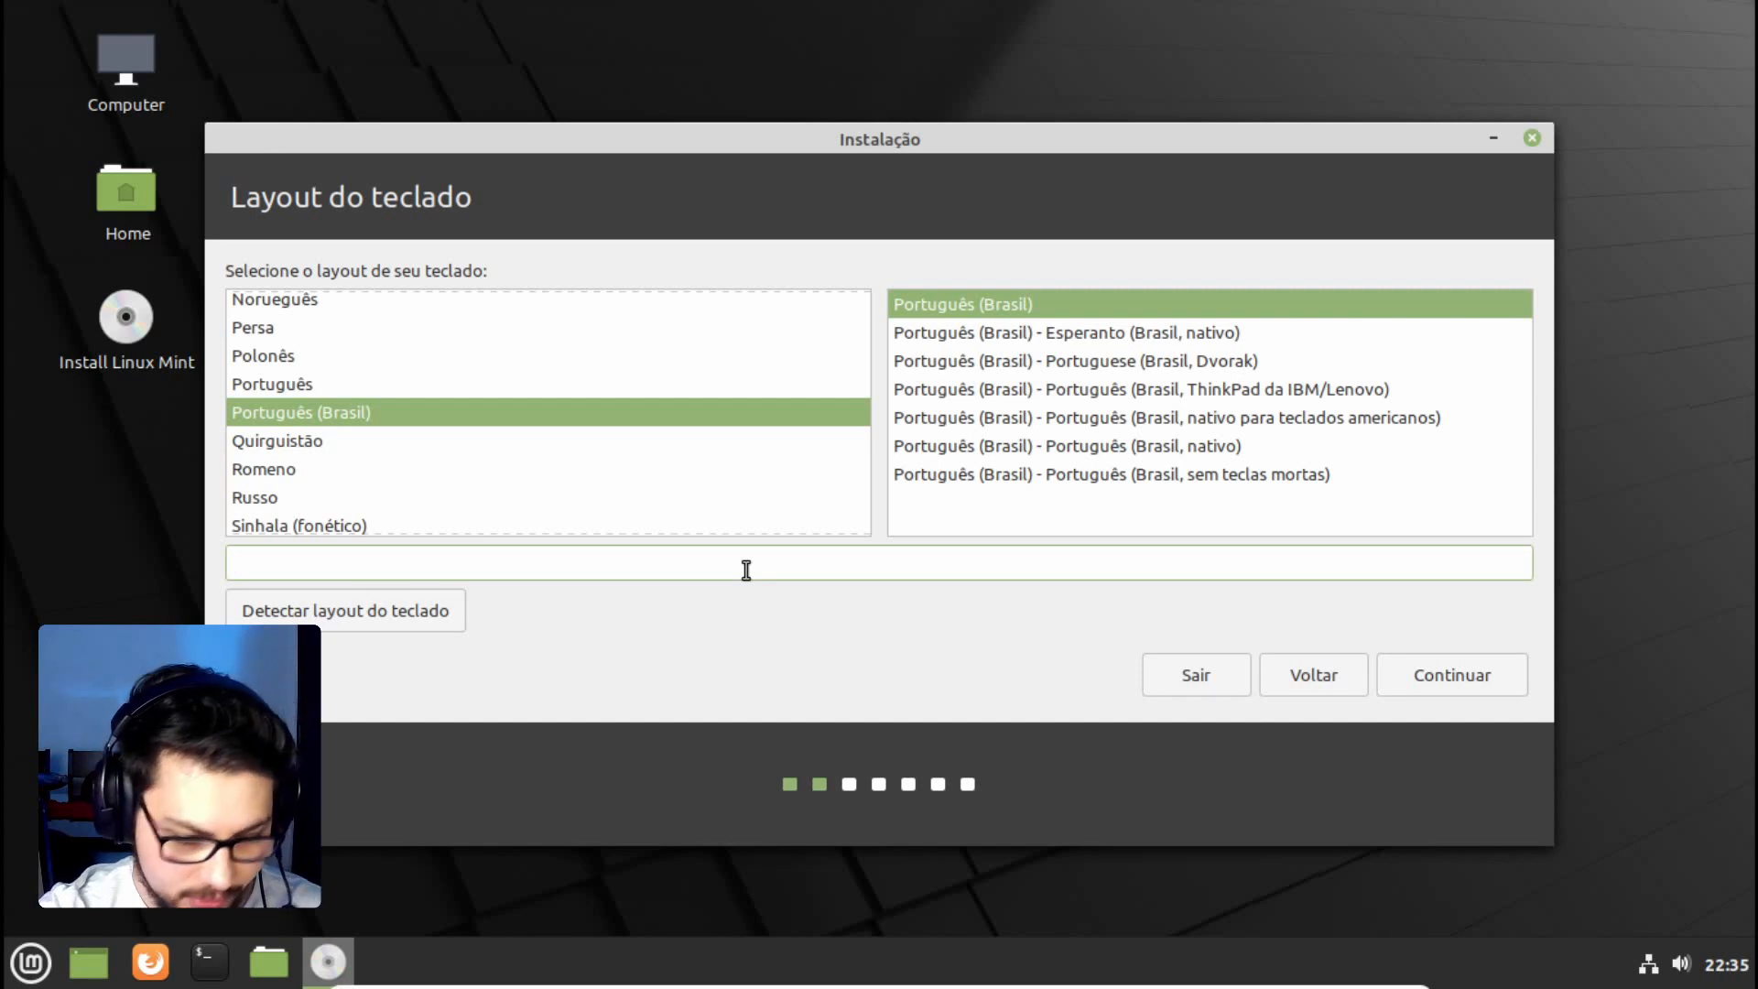
pyautogui.write('çççç')
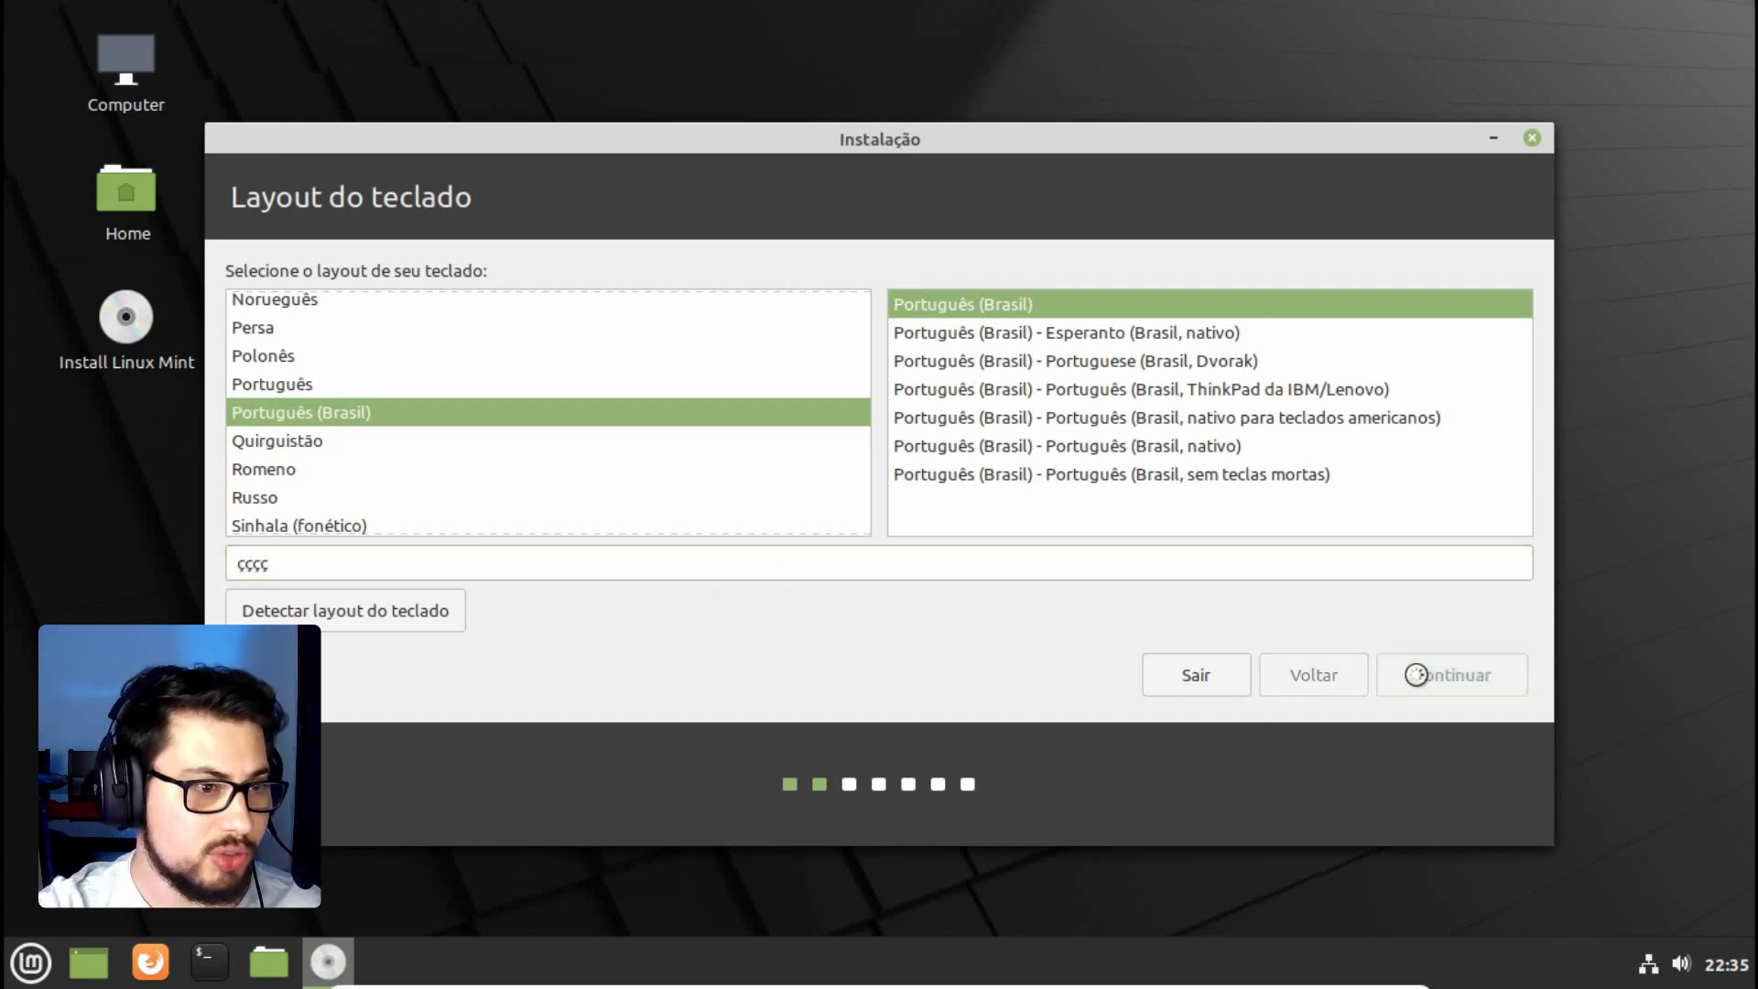
pyautogui.click(1452, 675)
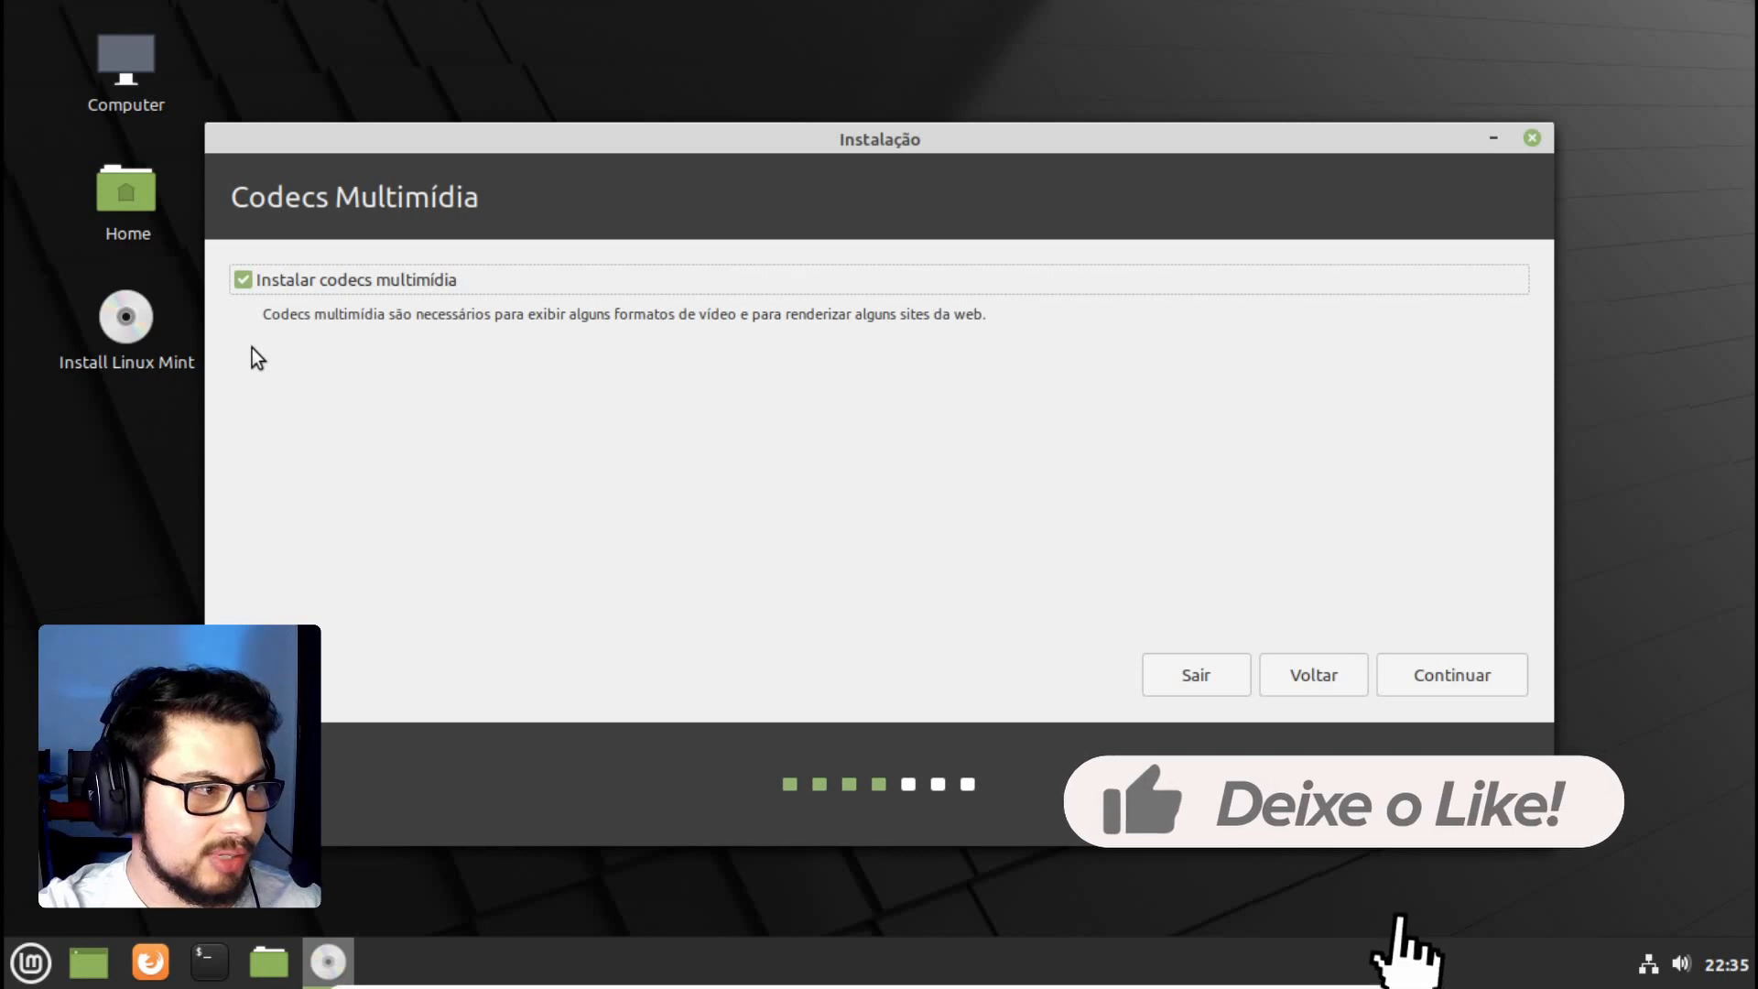
pyautogui.click(1442, 680)
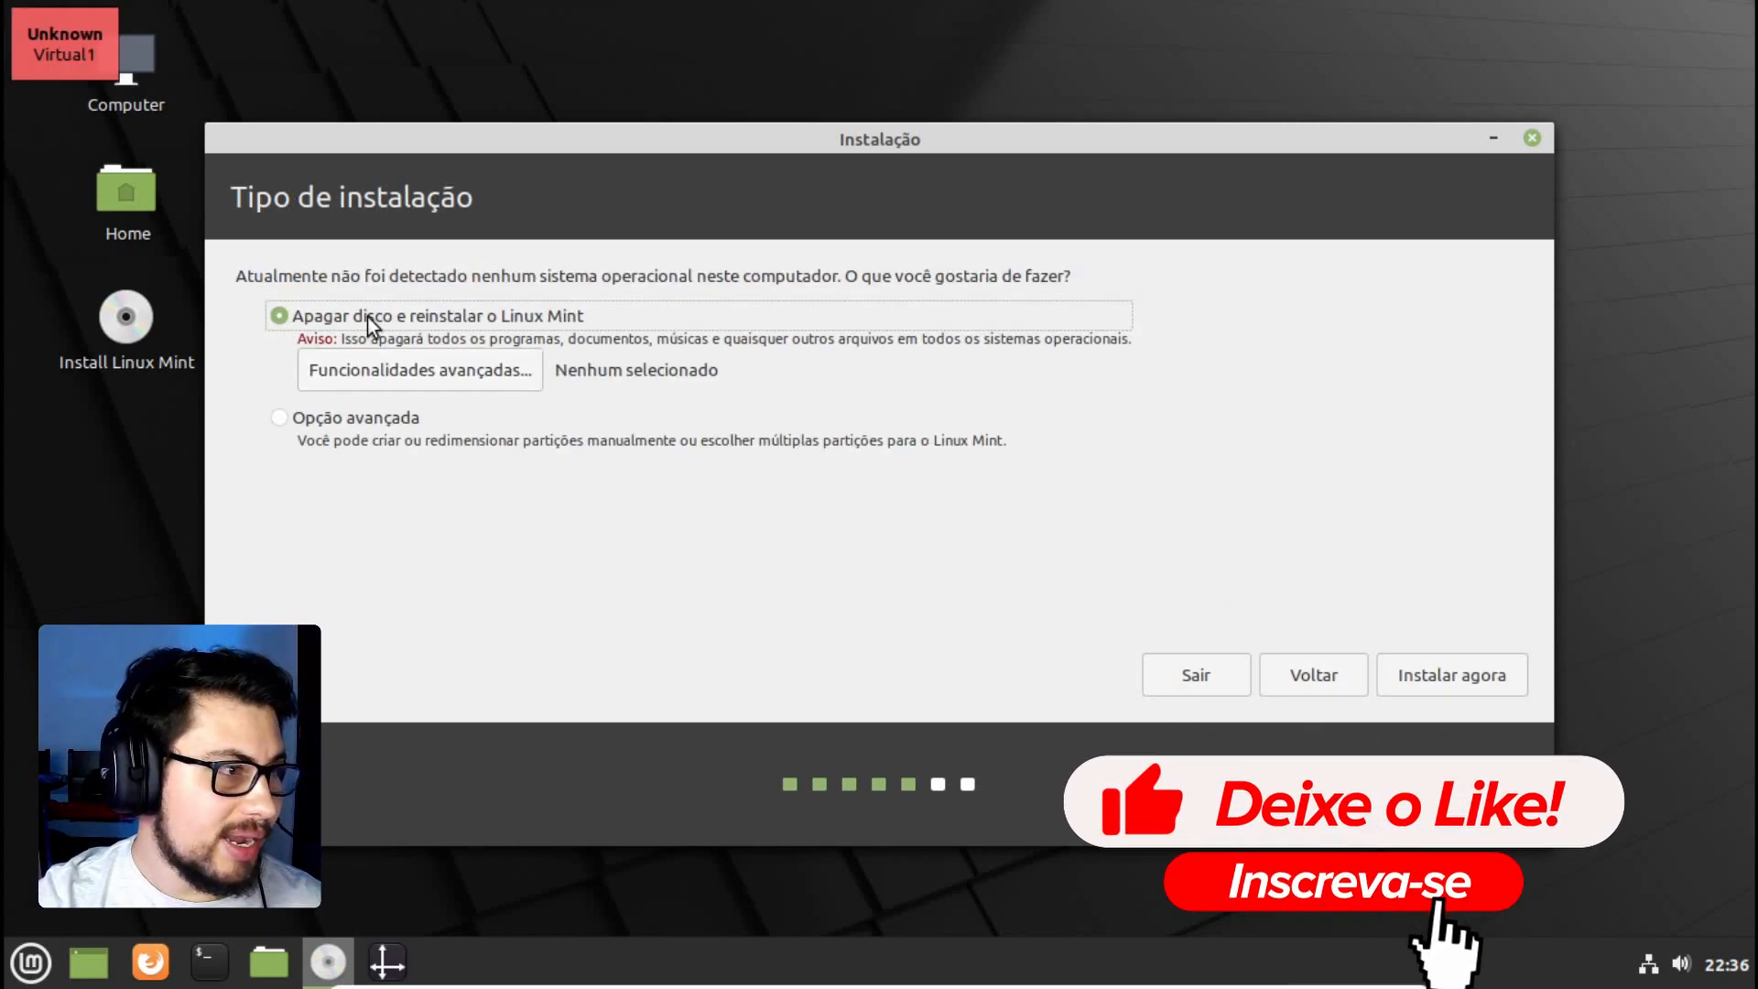
# Step: Choose the advanced installation type (Opção avançada) and create a new empty partition table on /dev/sda
pyautogui.click(280, 419)
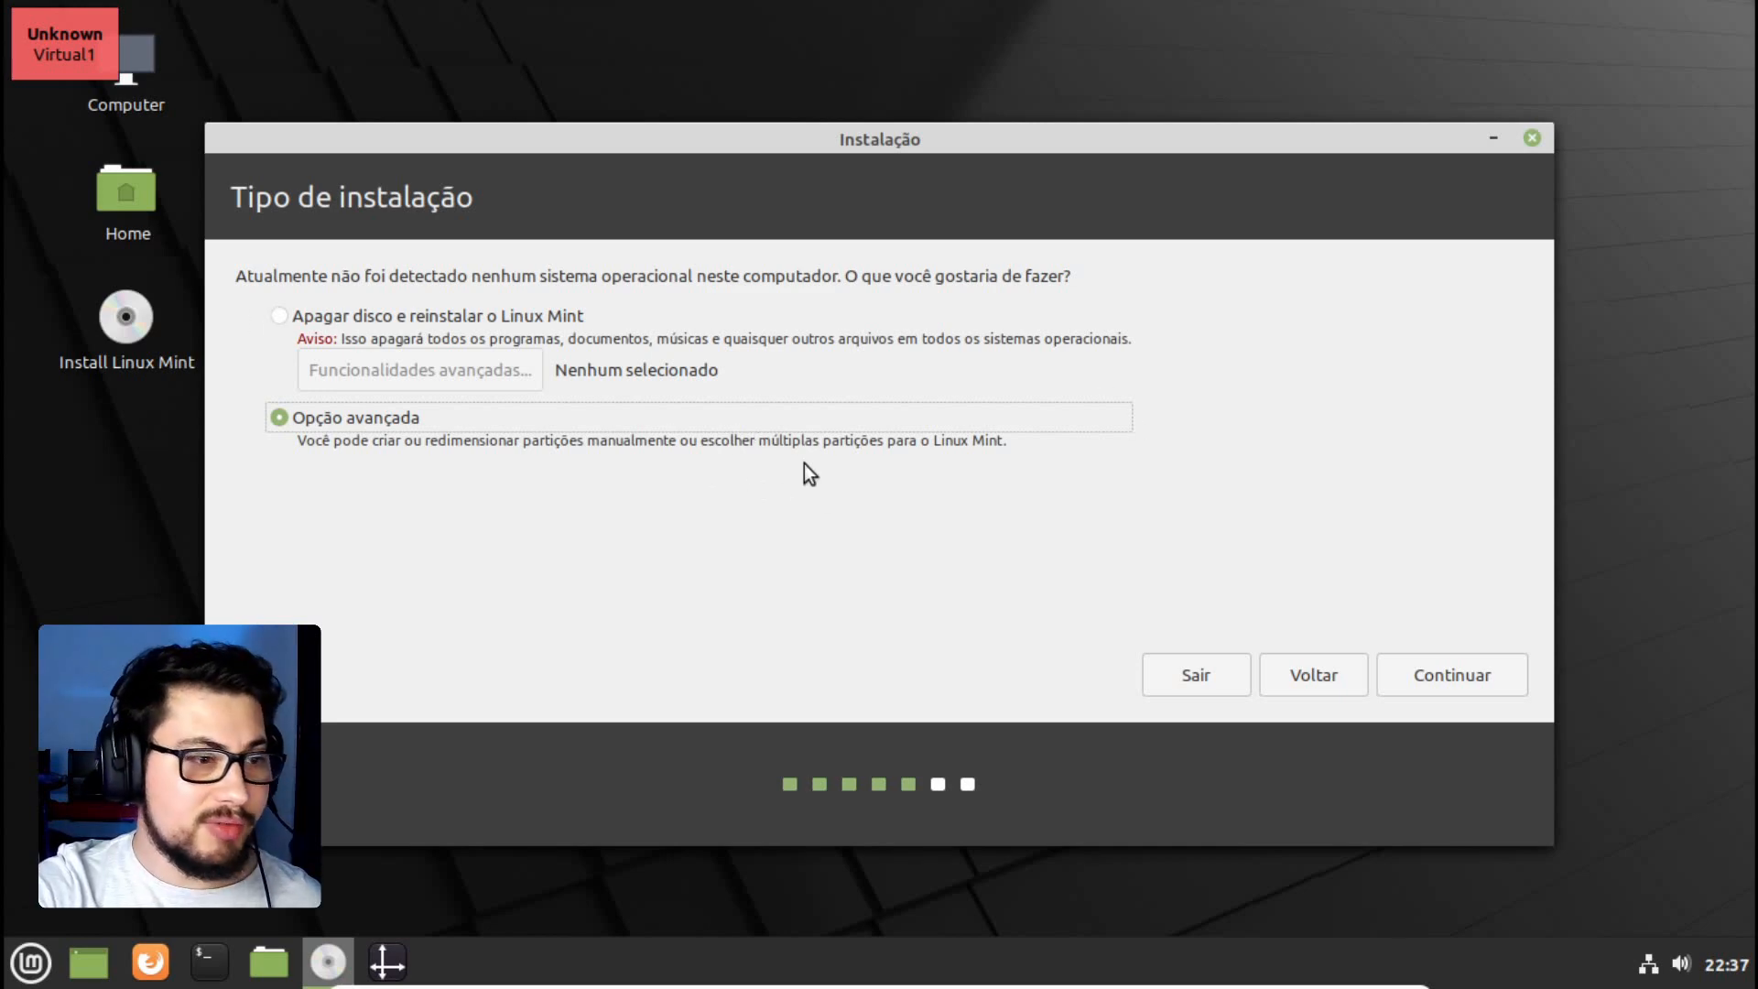
pyautogui.click(1415, 668)
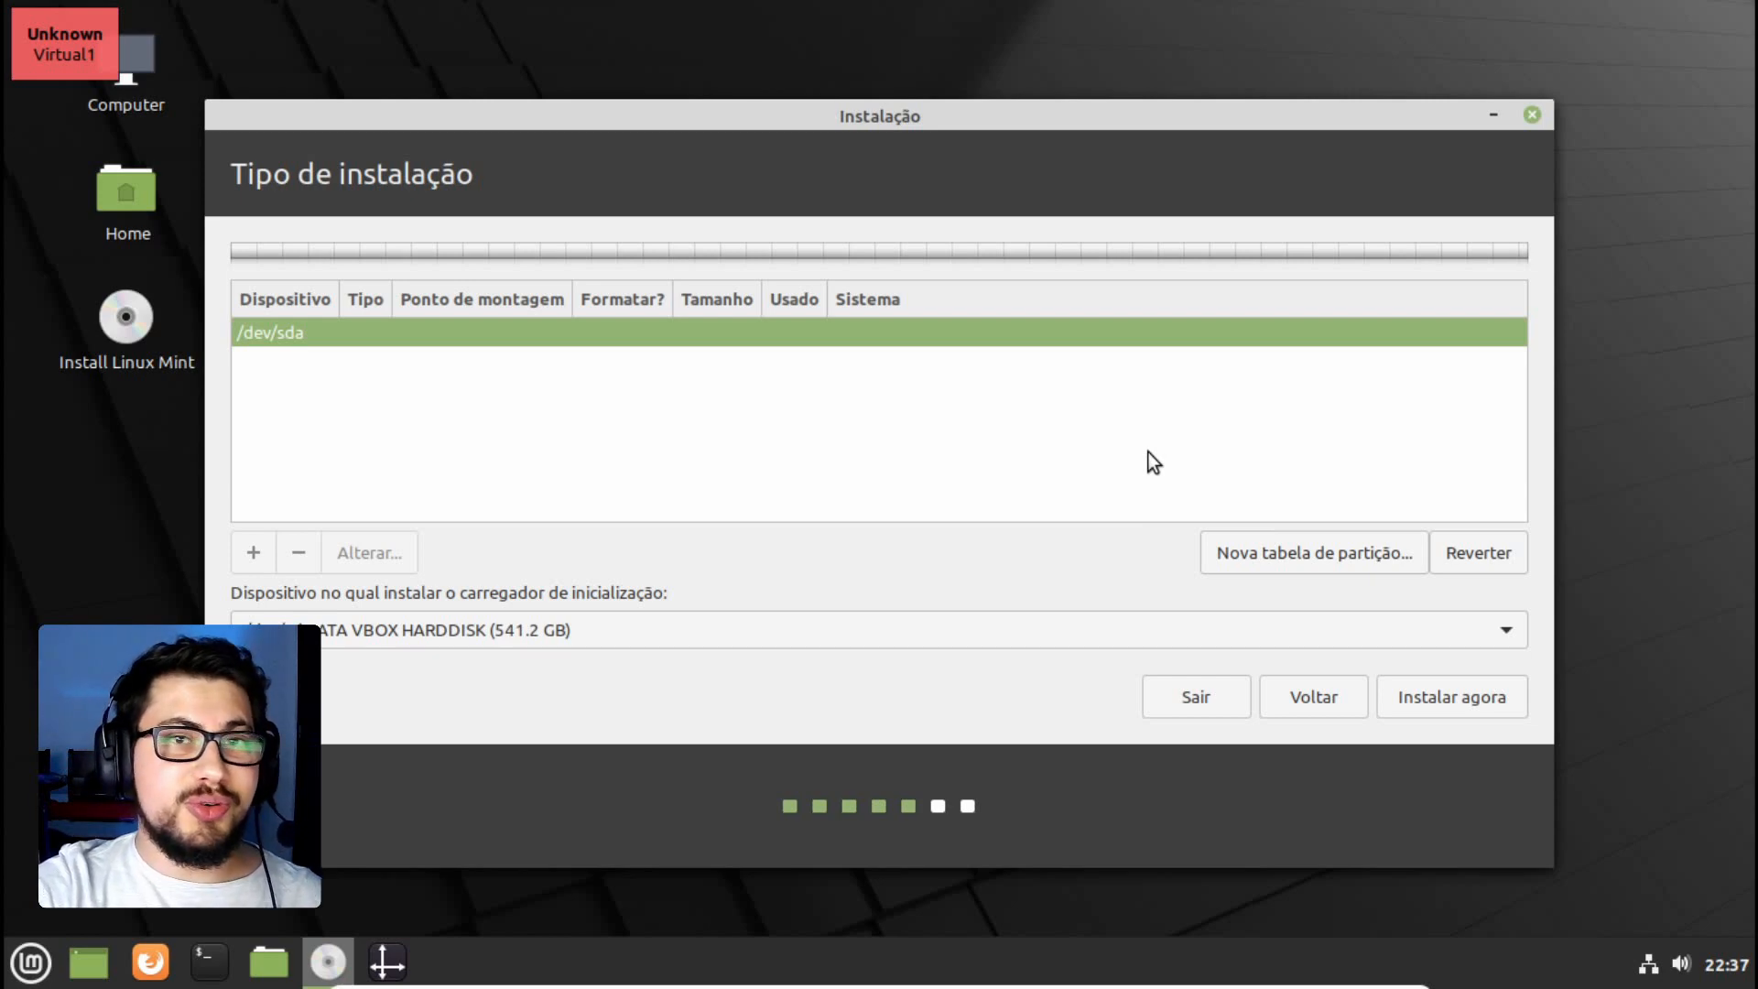
pyautogui.click(1238, 541)
pyautogui.click(1445, 570)
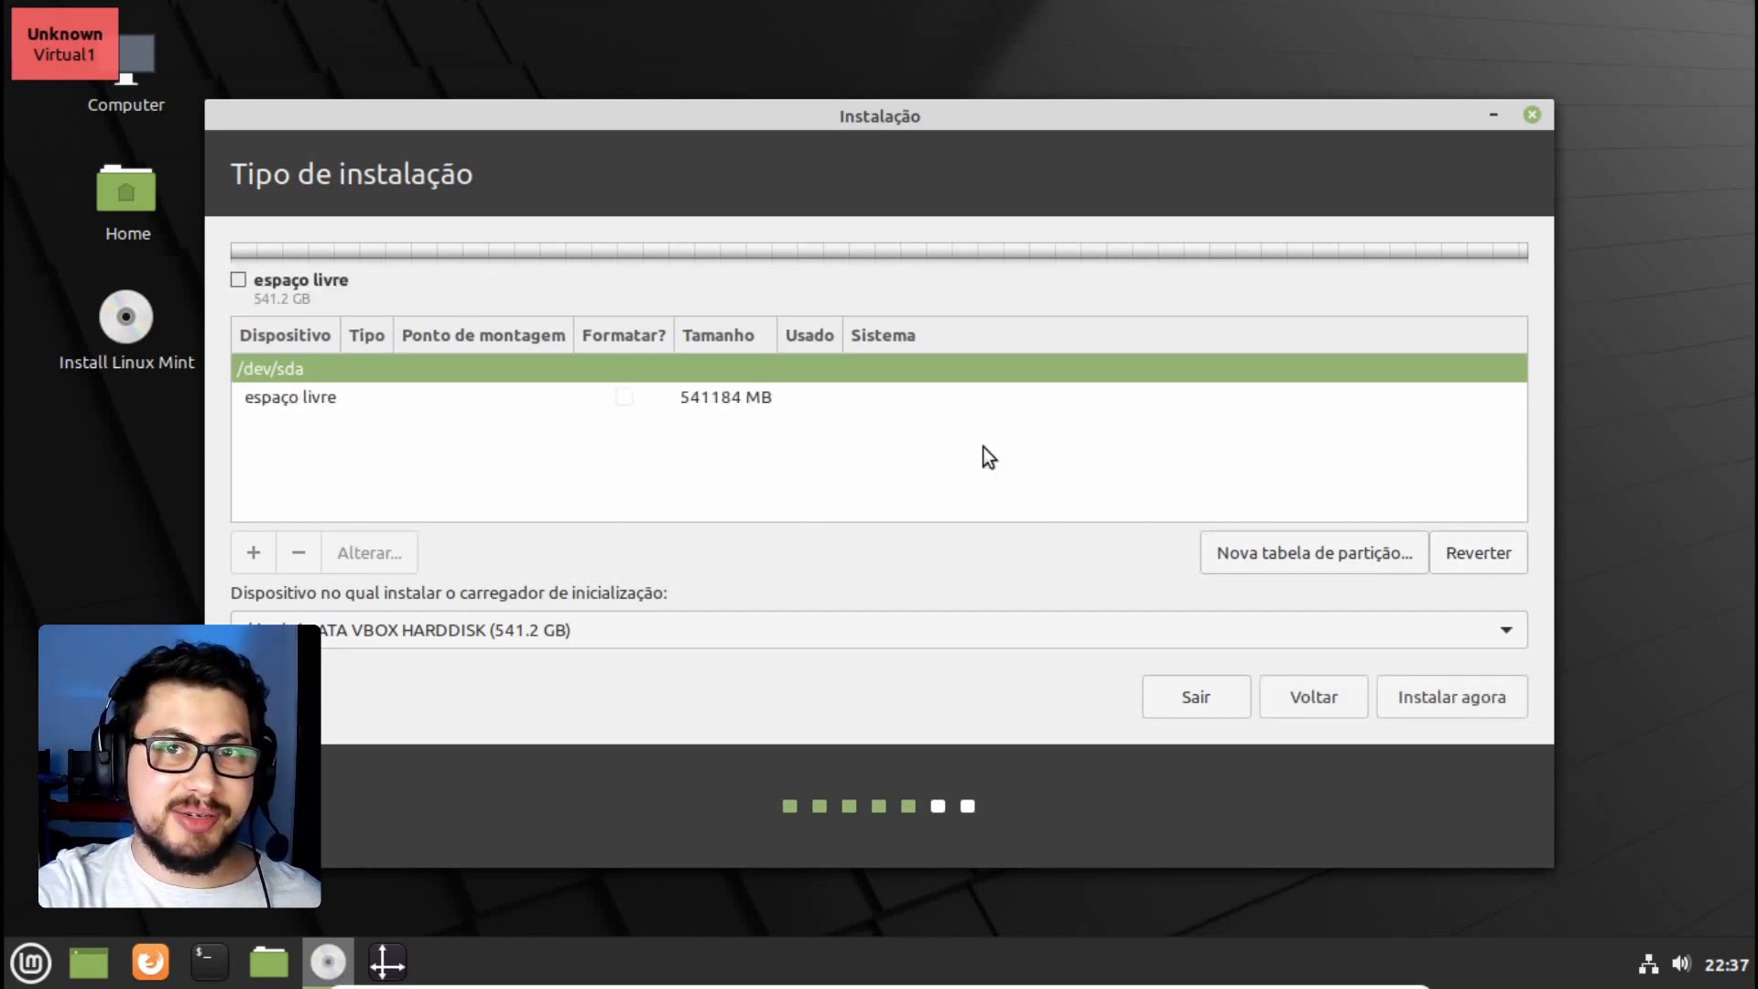
# Step: Create a 500 MB primary ext4 partition at the beginning of the free space, mounted at /boot
pyautogui.click(386, 397)
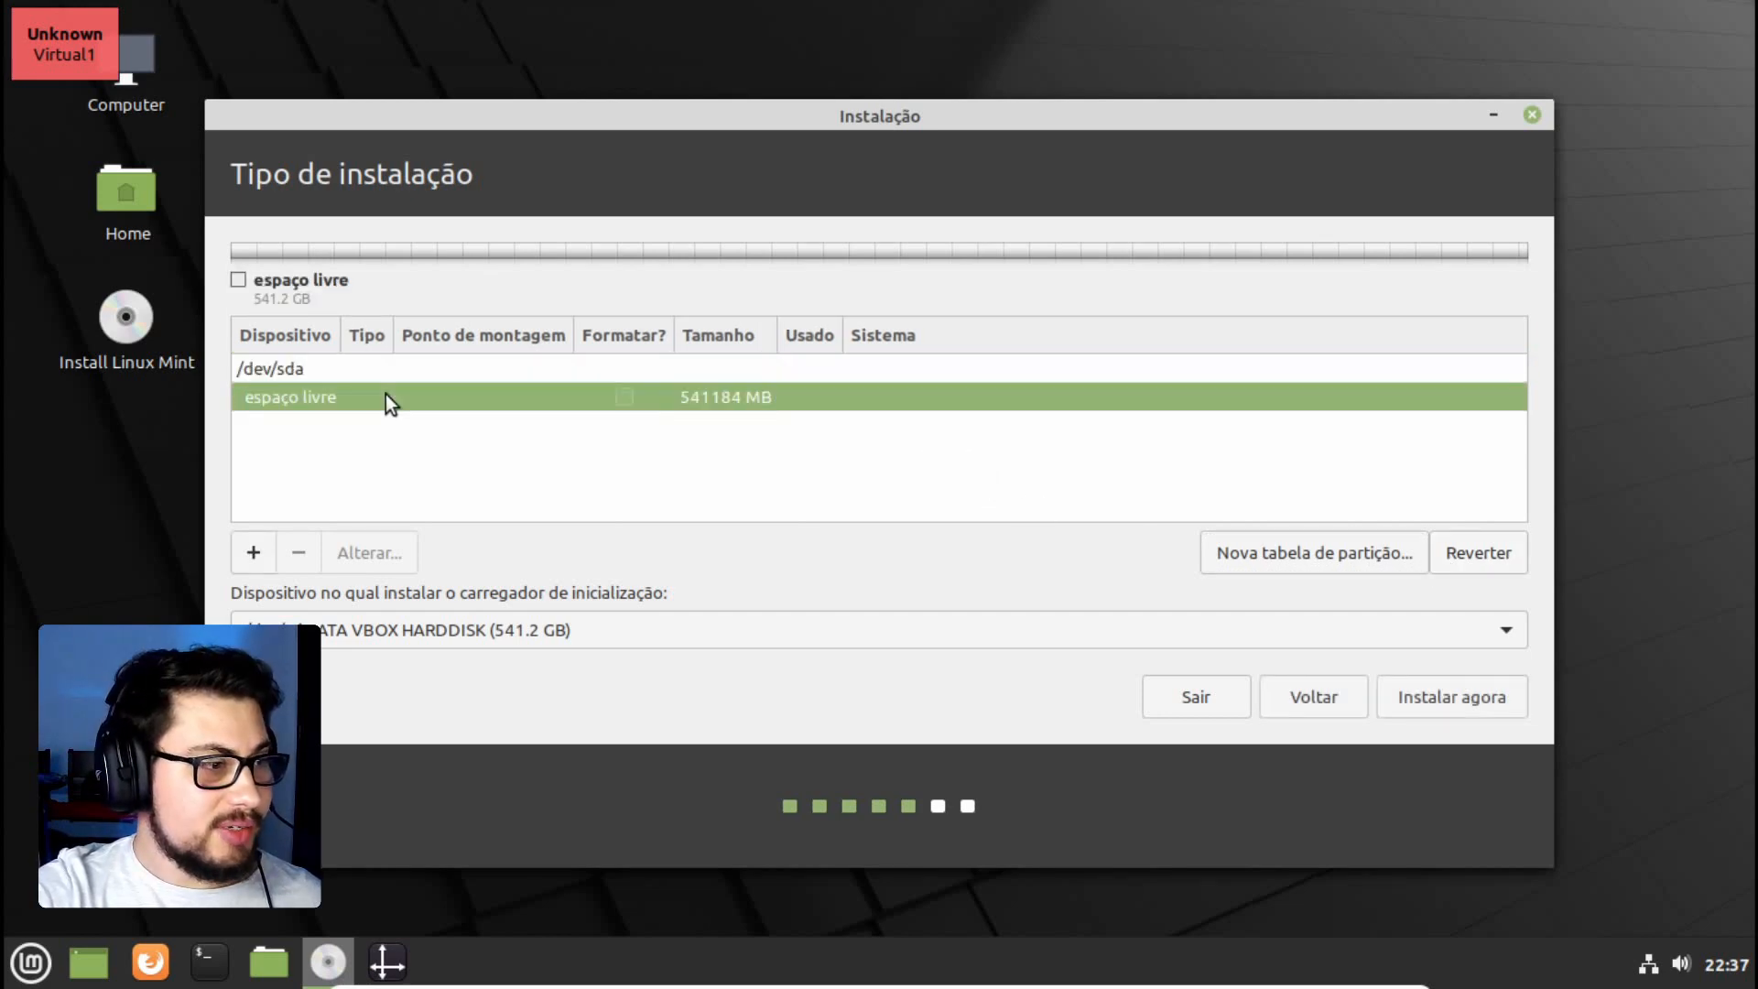
pyautogui.click(256, 553)
pyautogui.write('500')
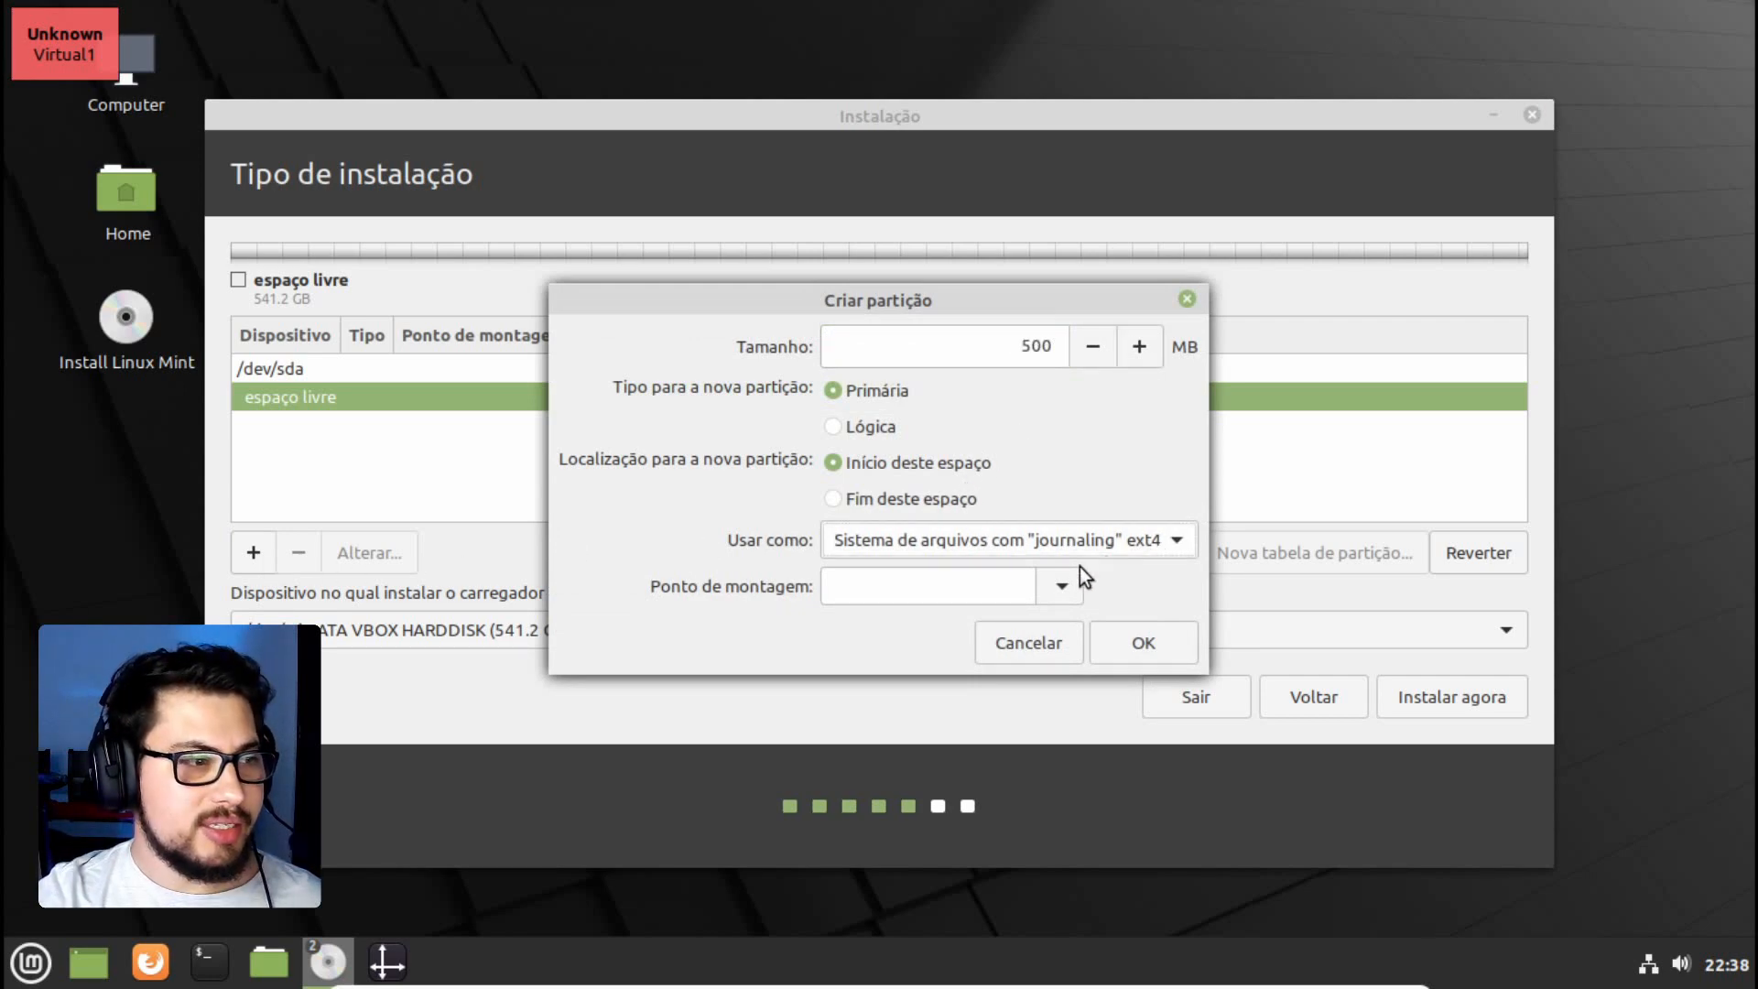
pyautogui.click(1058, 586)
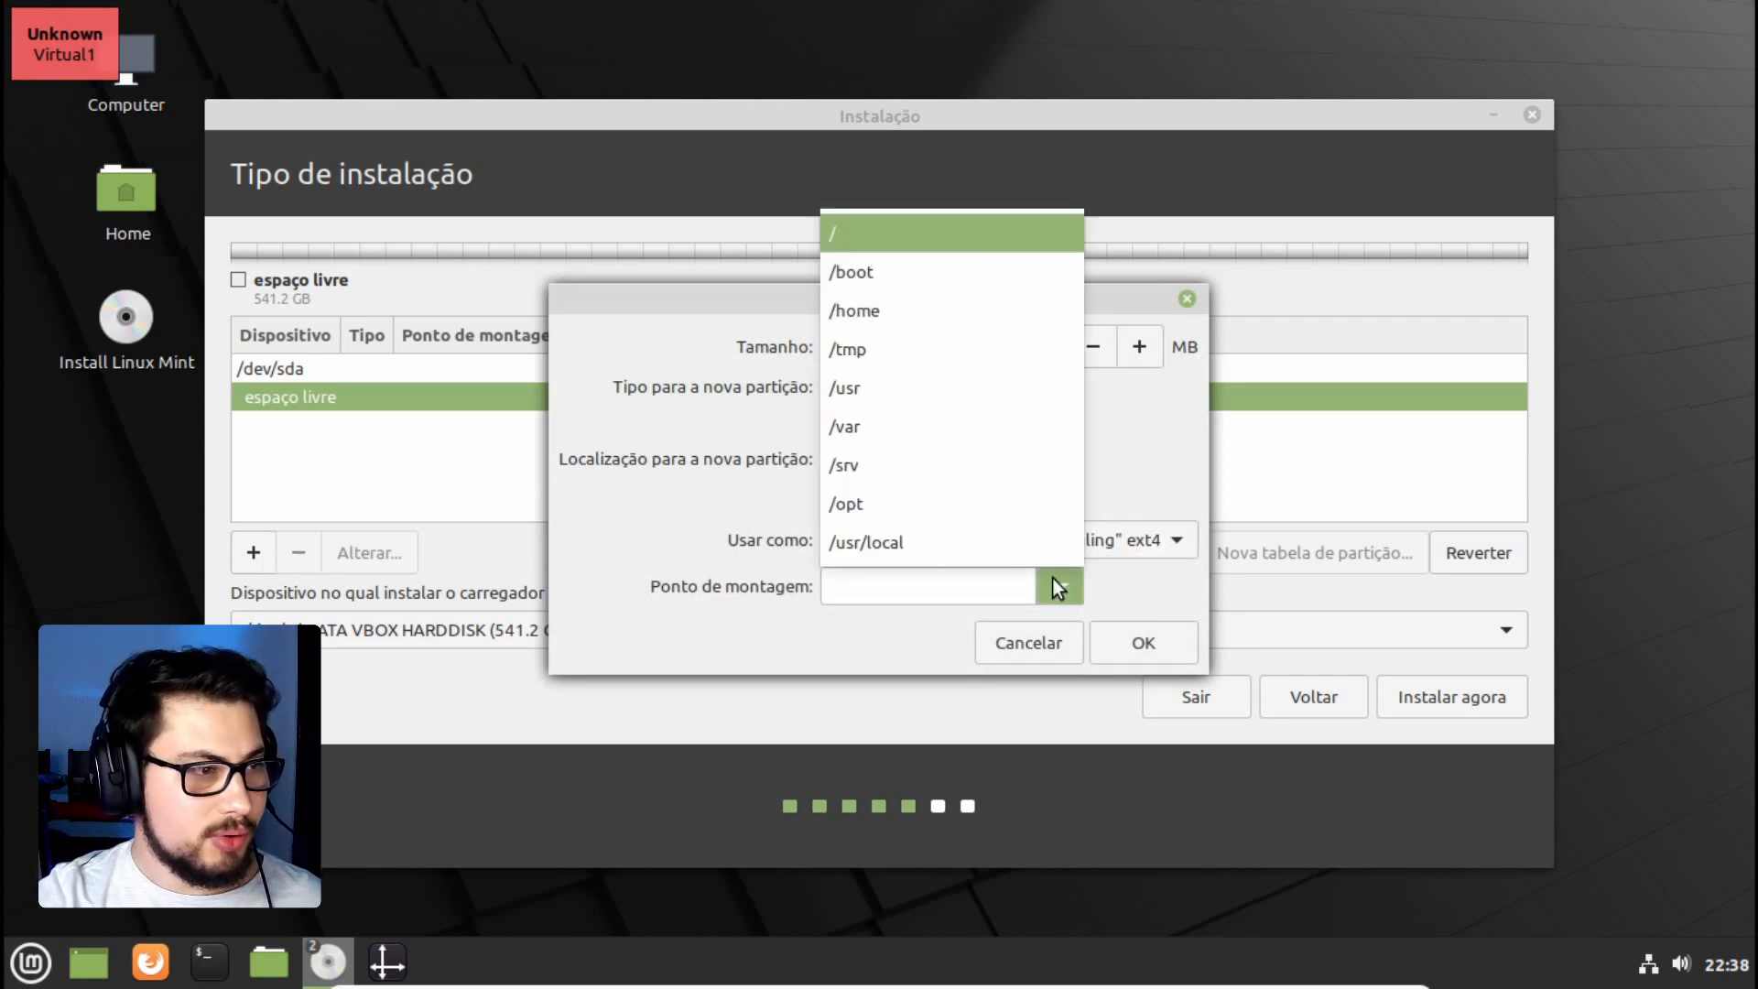
pyautogui.click(875, 275)
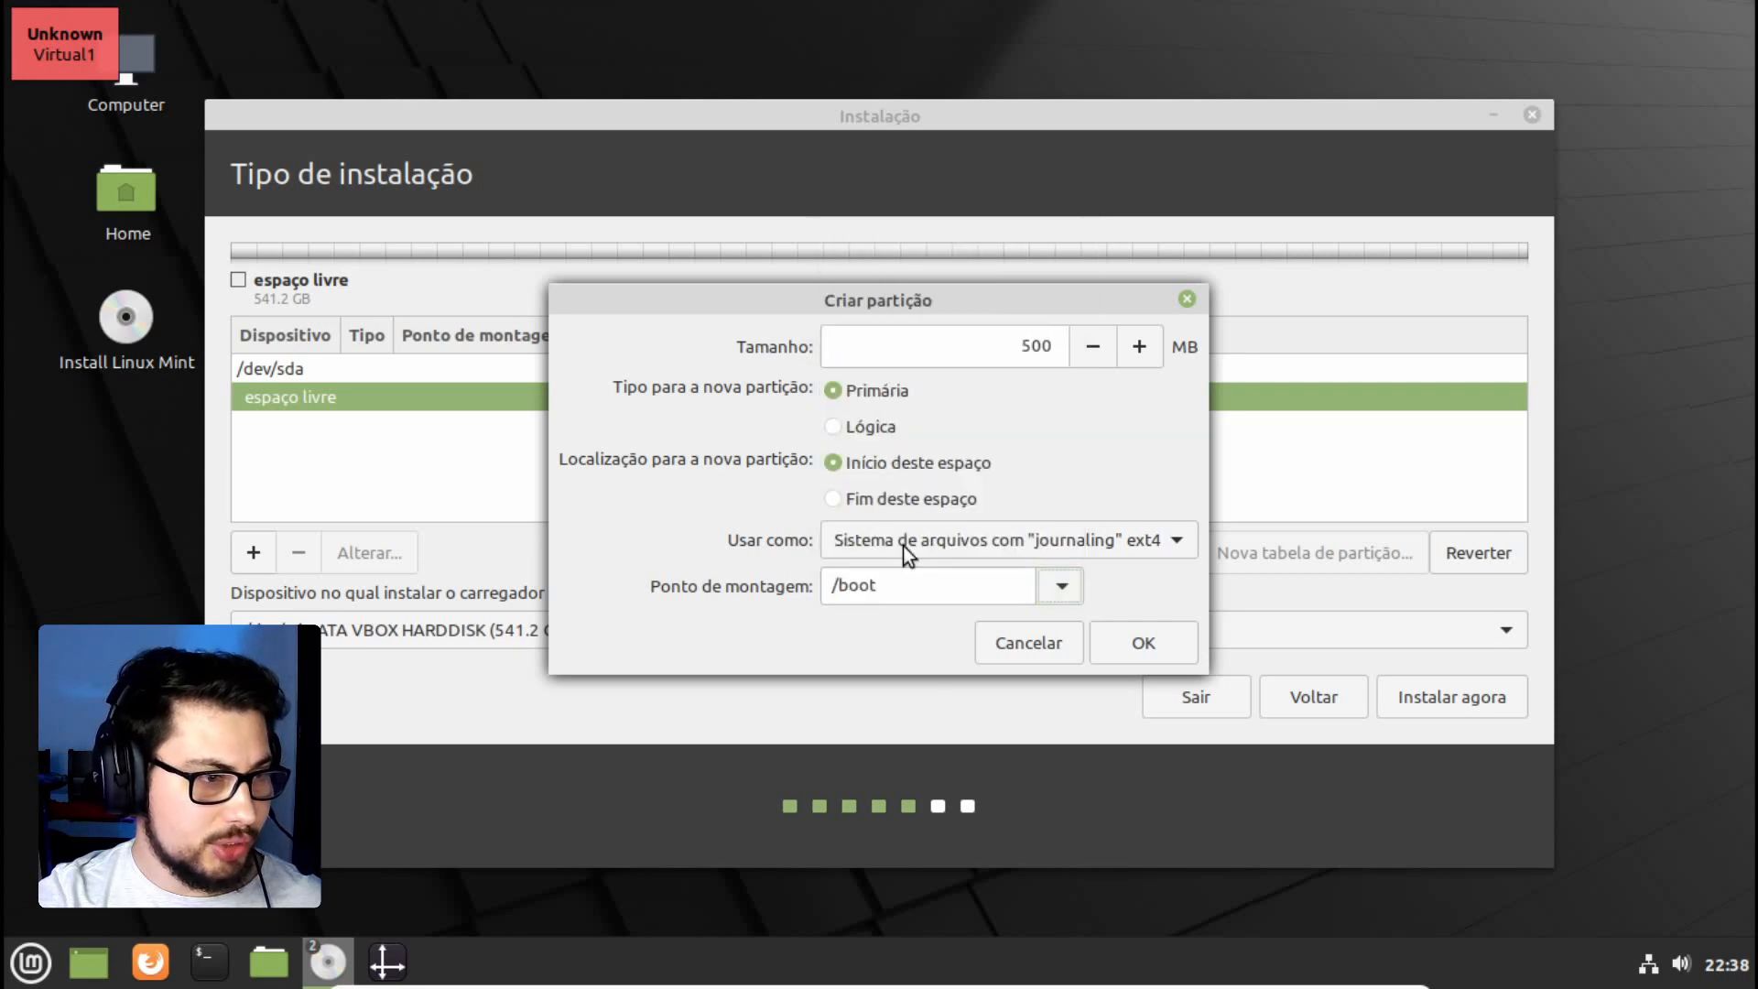
pyautogui.click(1144, 643)
# Step: Create a 4000 MB logical partition in the remaining free space and use it as swap area
pyautogui.click(341, 427)
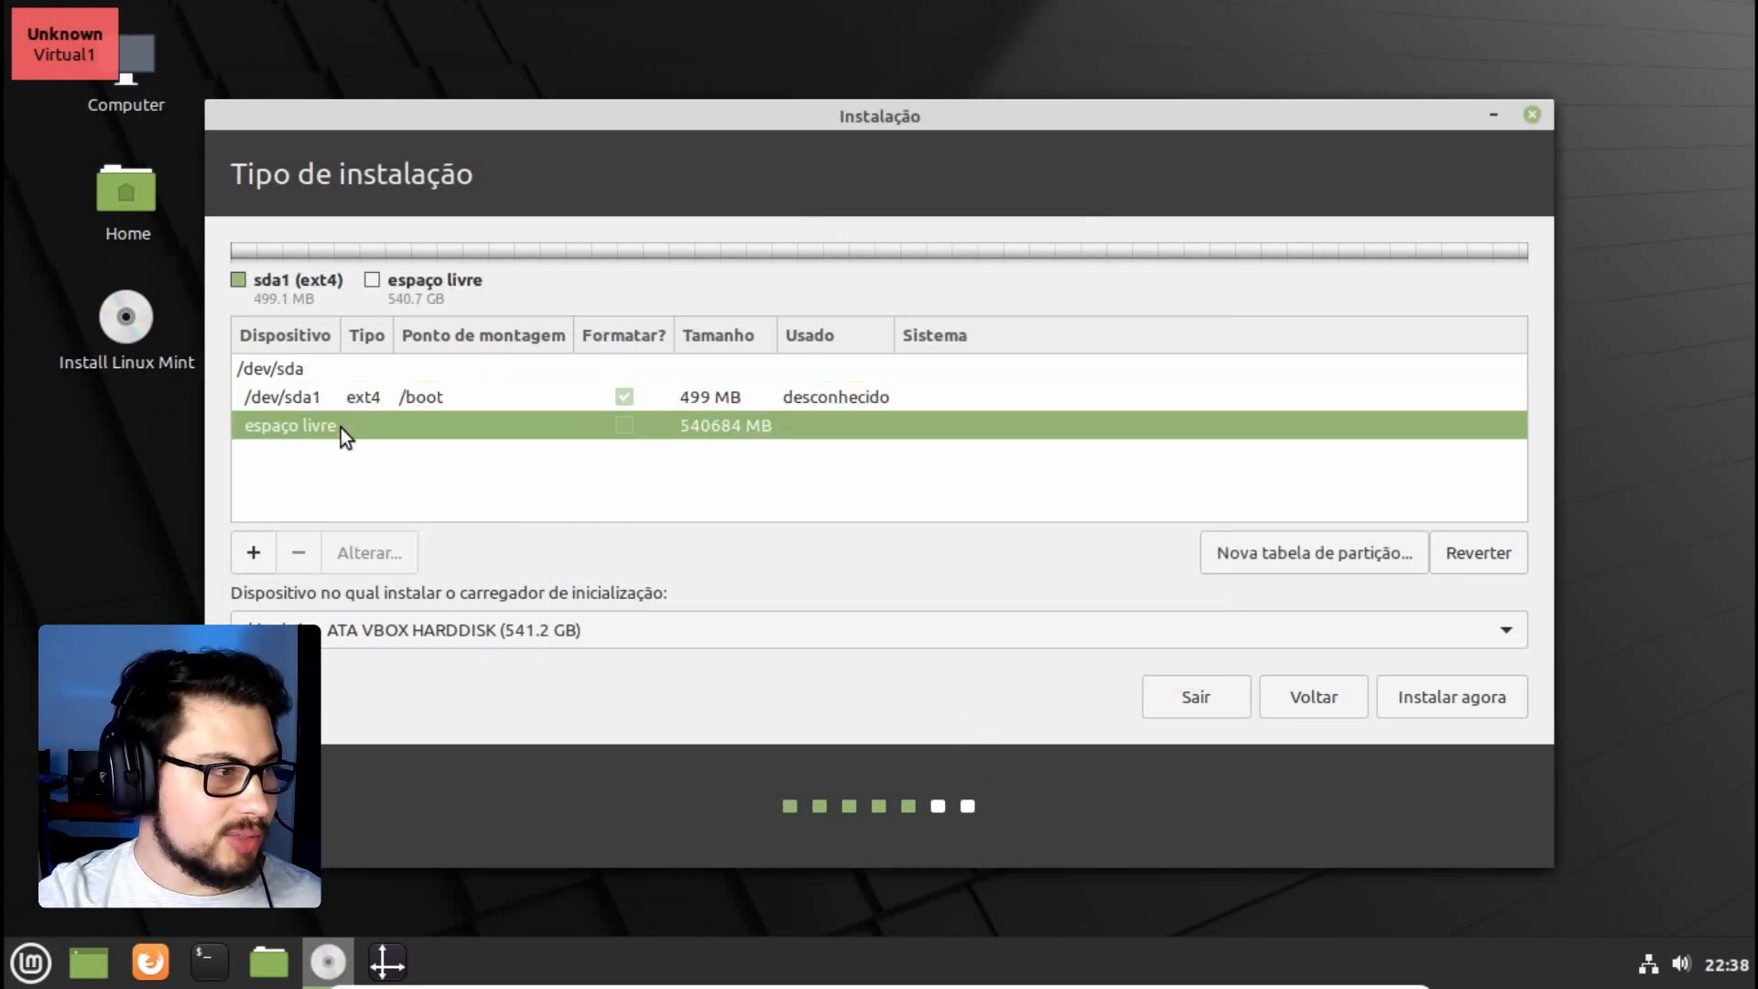
pyautogui.click(254, 552)
pyautogui.moveTo(993, 346); pyautogui.dragTo(1162, 350)
pyautogui.write('4000')
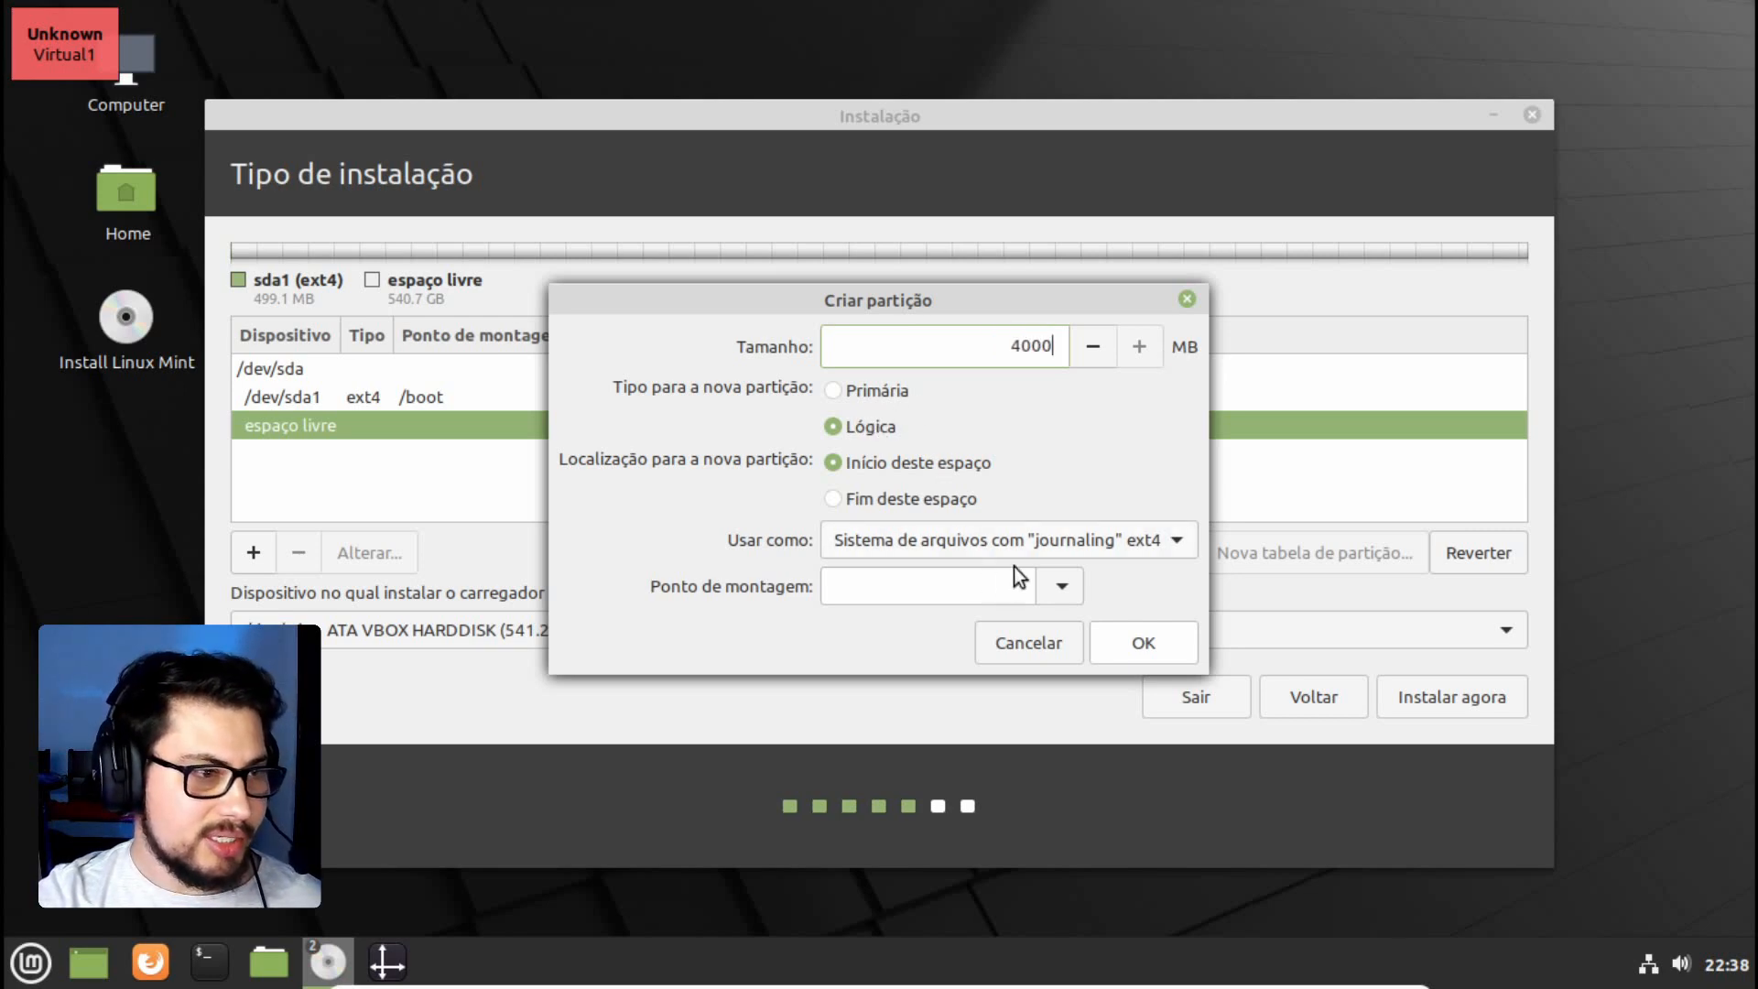
pyautogui.click(1173, 540)
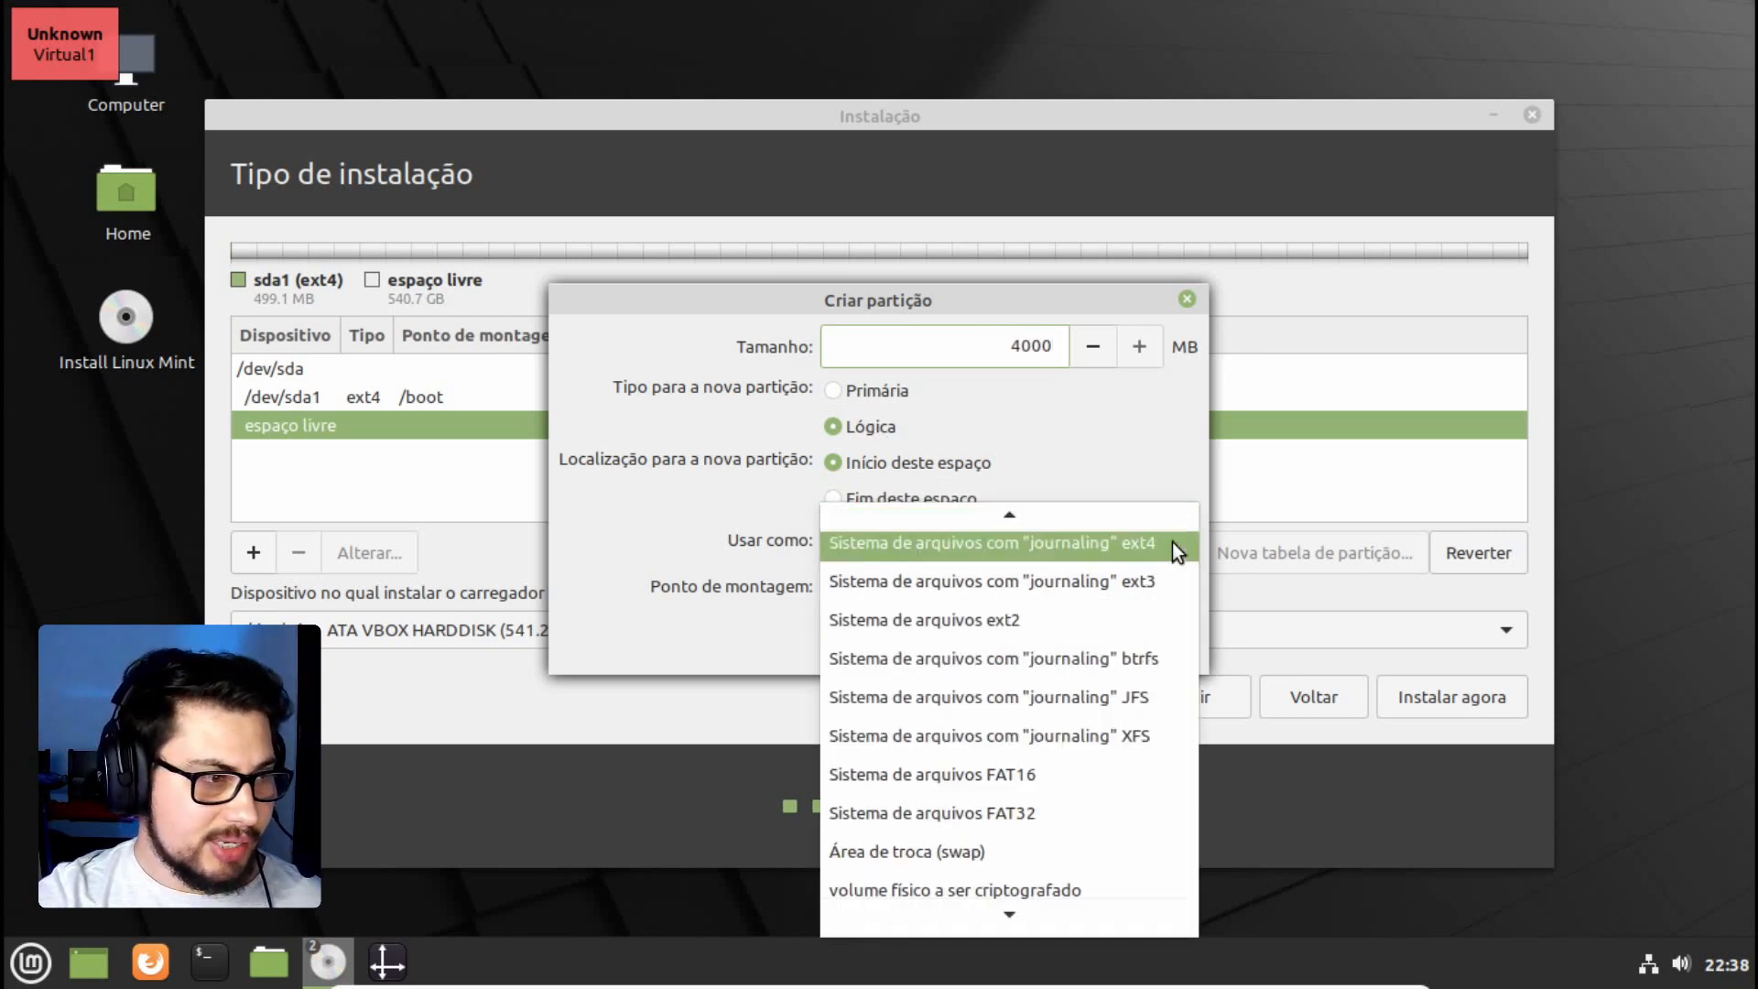
pyautogui.click(980, 855)
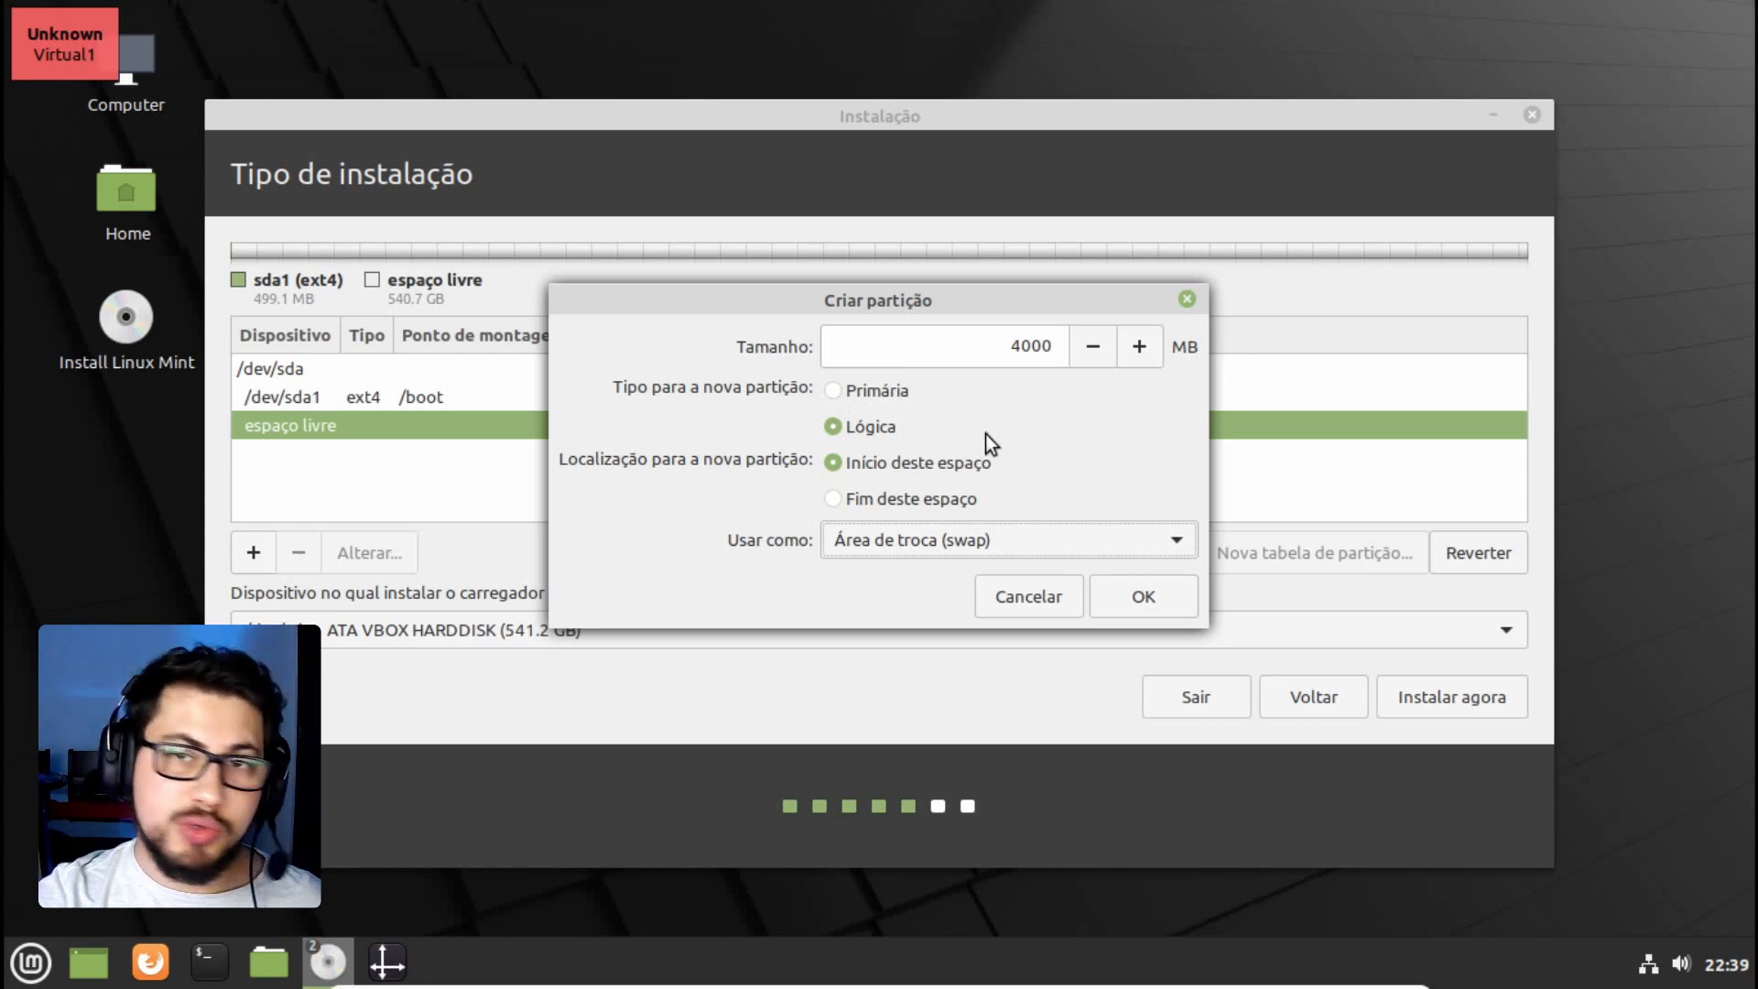
pyautogui.press('Return')
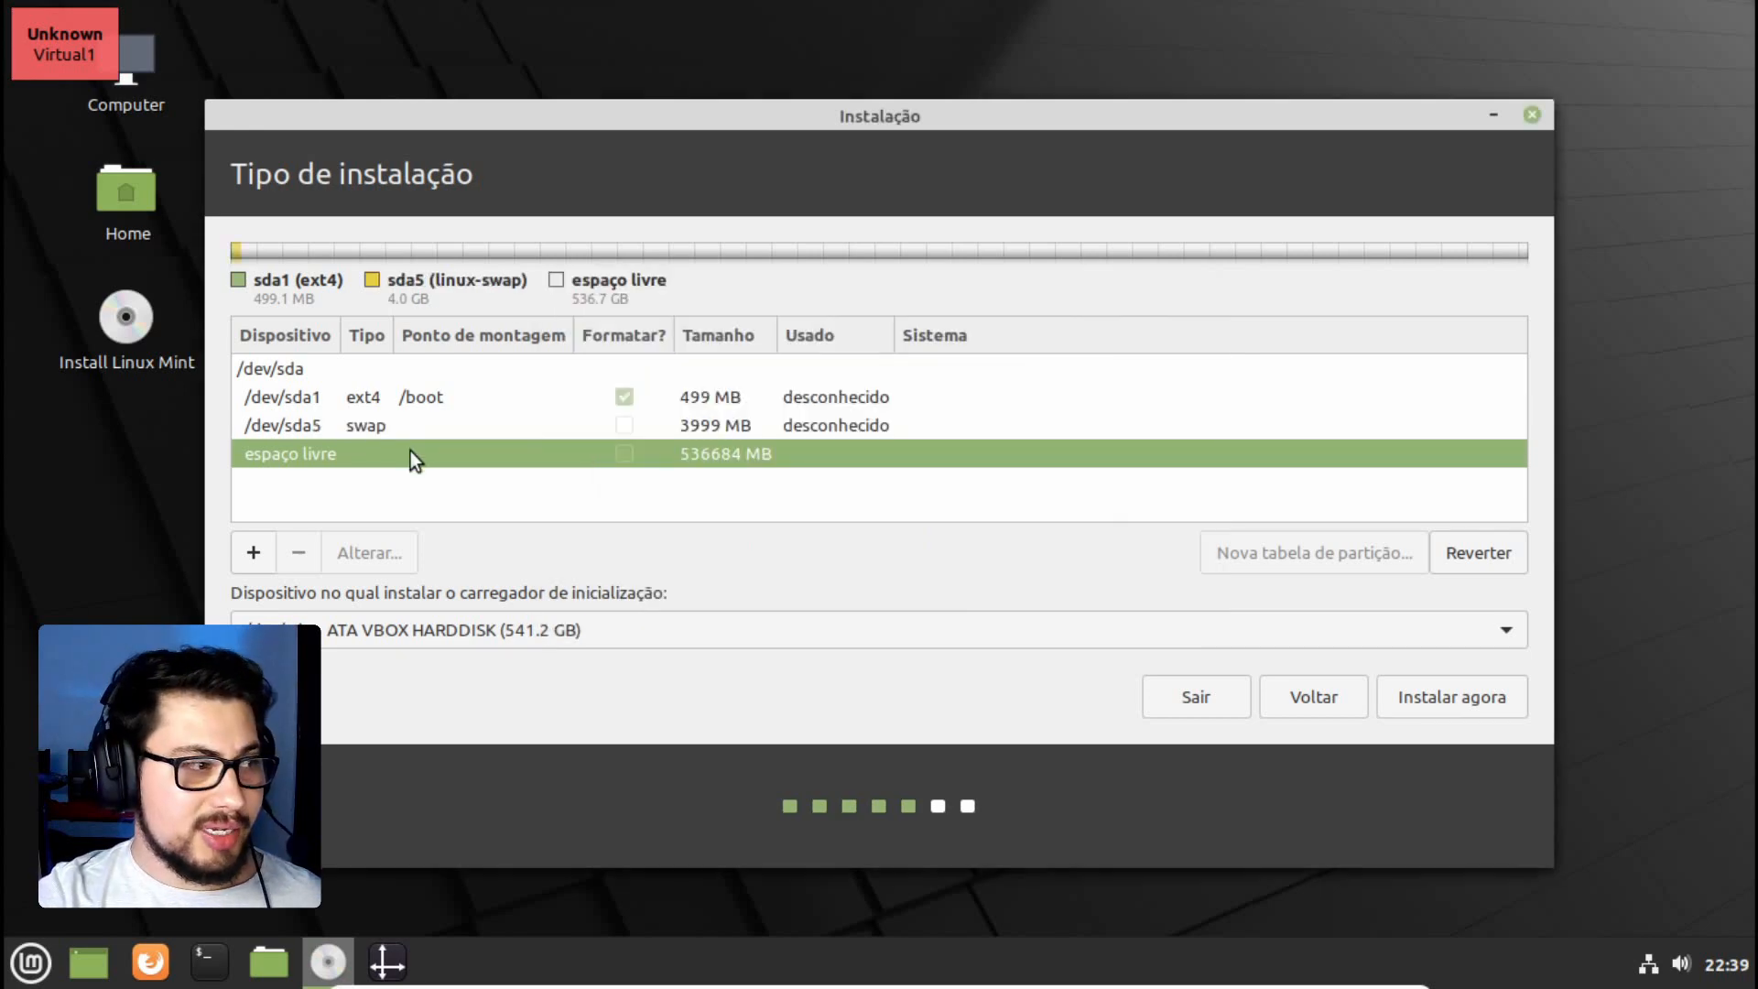
# Step: Create a 60000 MB logical ext4 partition in the free space with the root mount point /
pyautogui.click(264, 558)
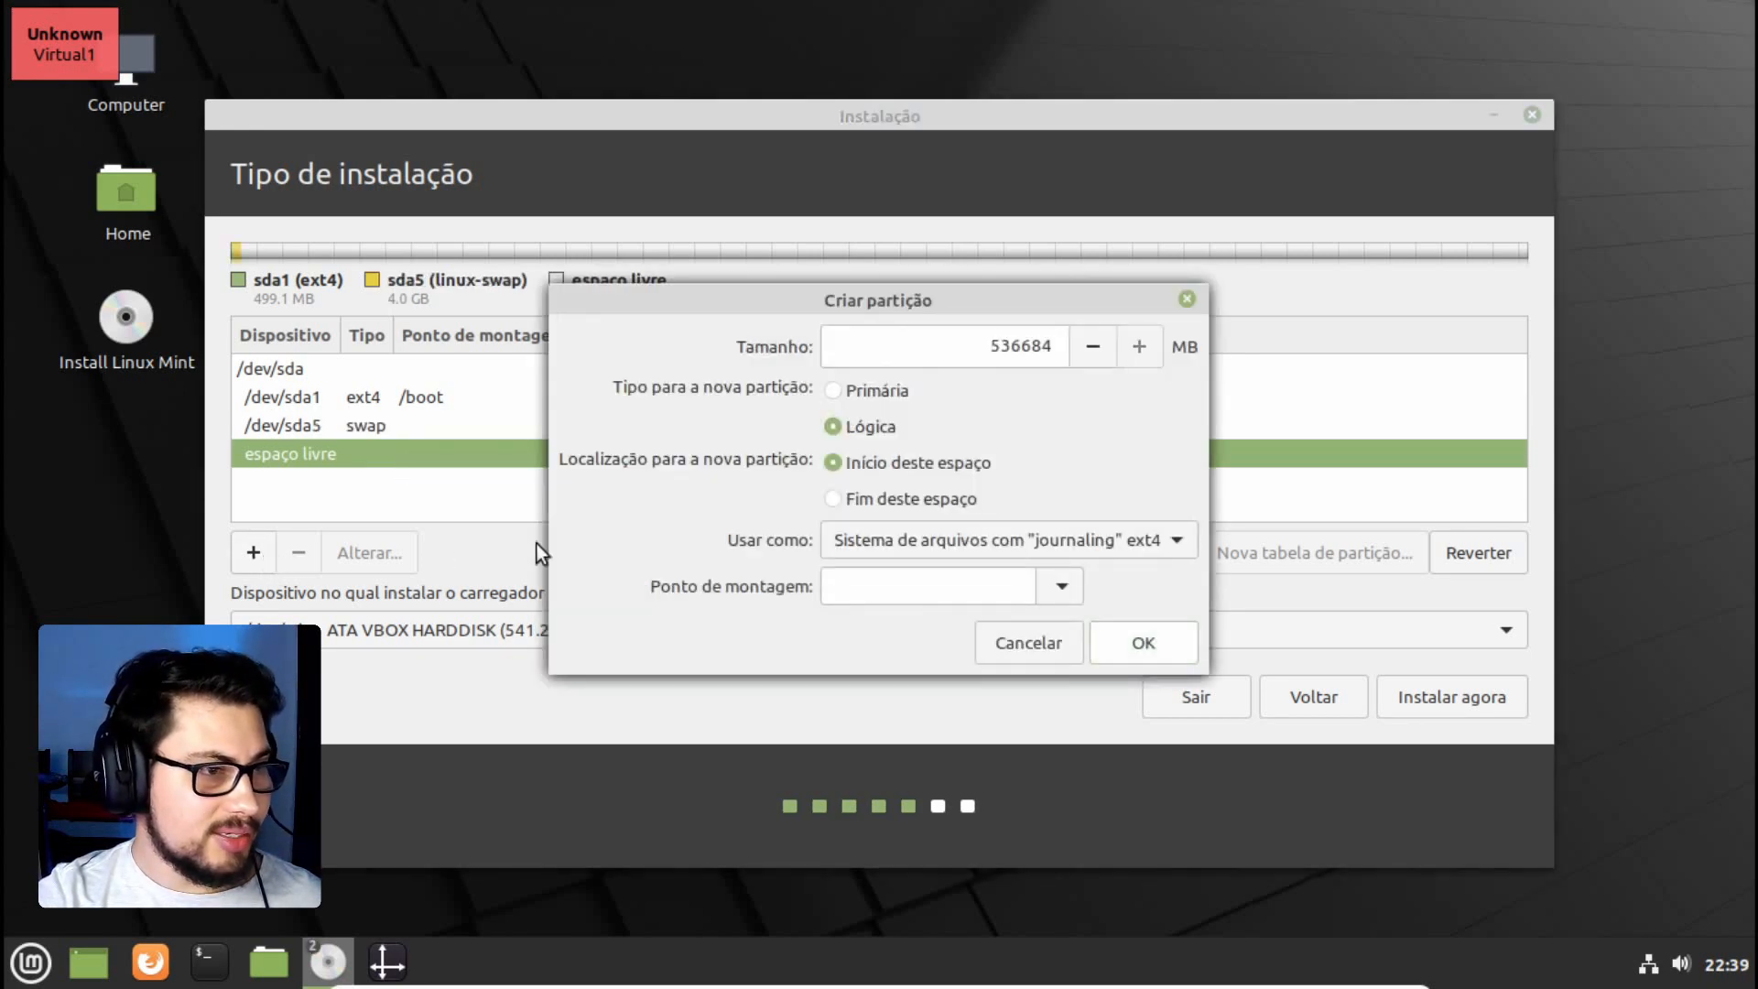
pyautogui.doubleClick(1004, 351)
pyautogui.write('60000')
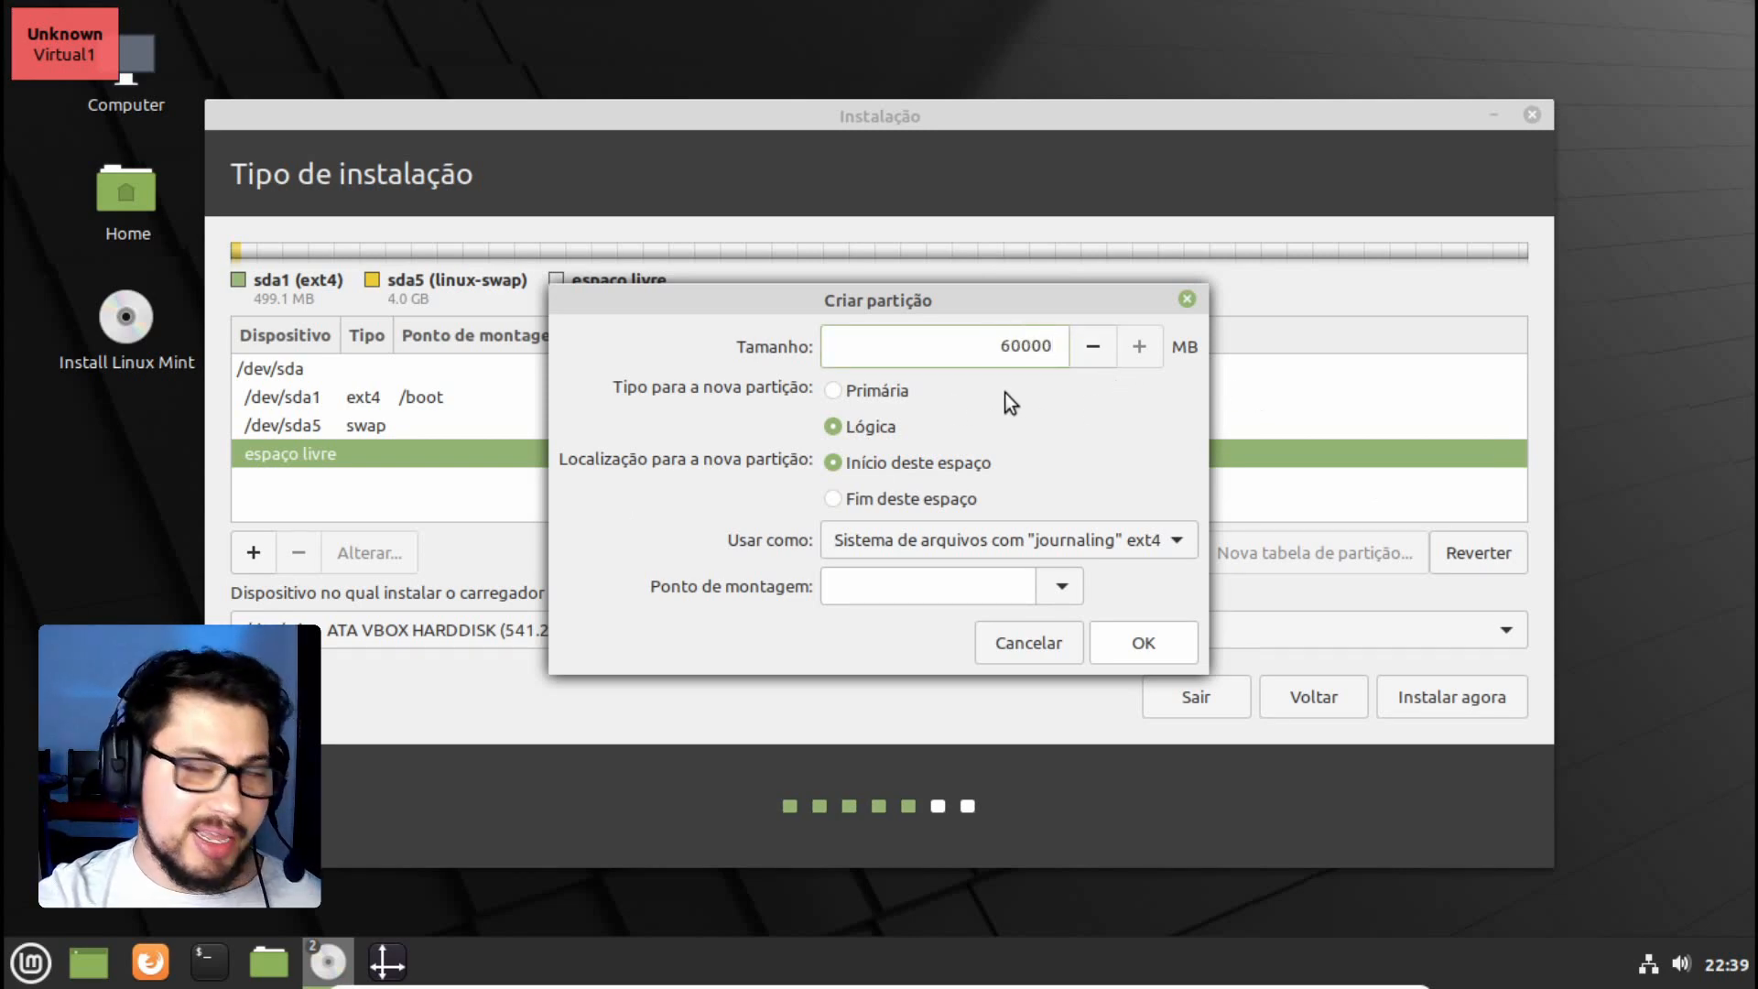
pyautogui.click(1061, 586)
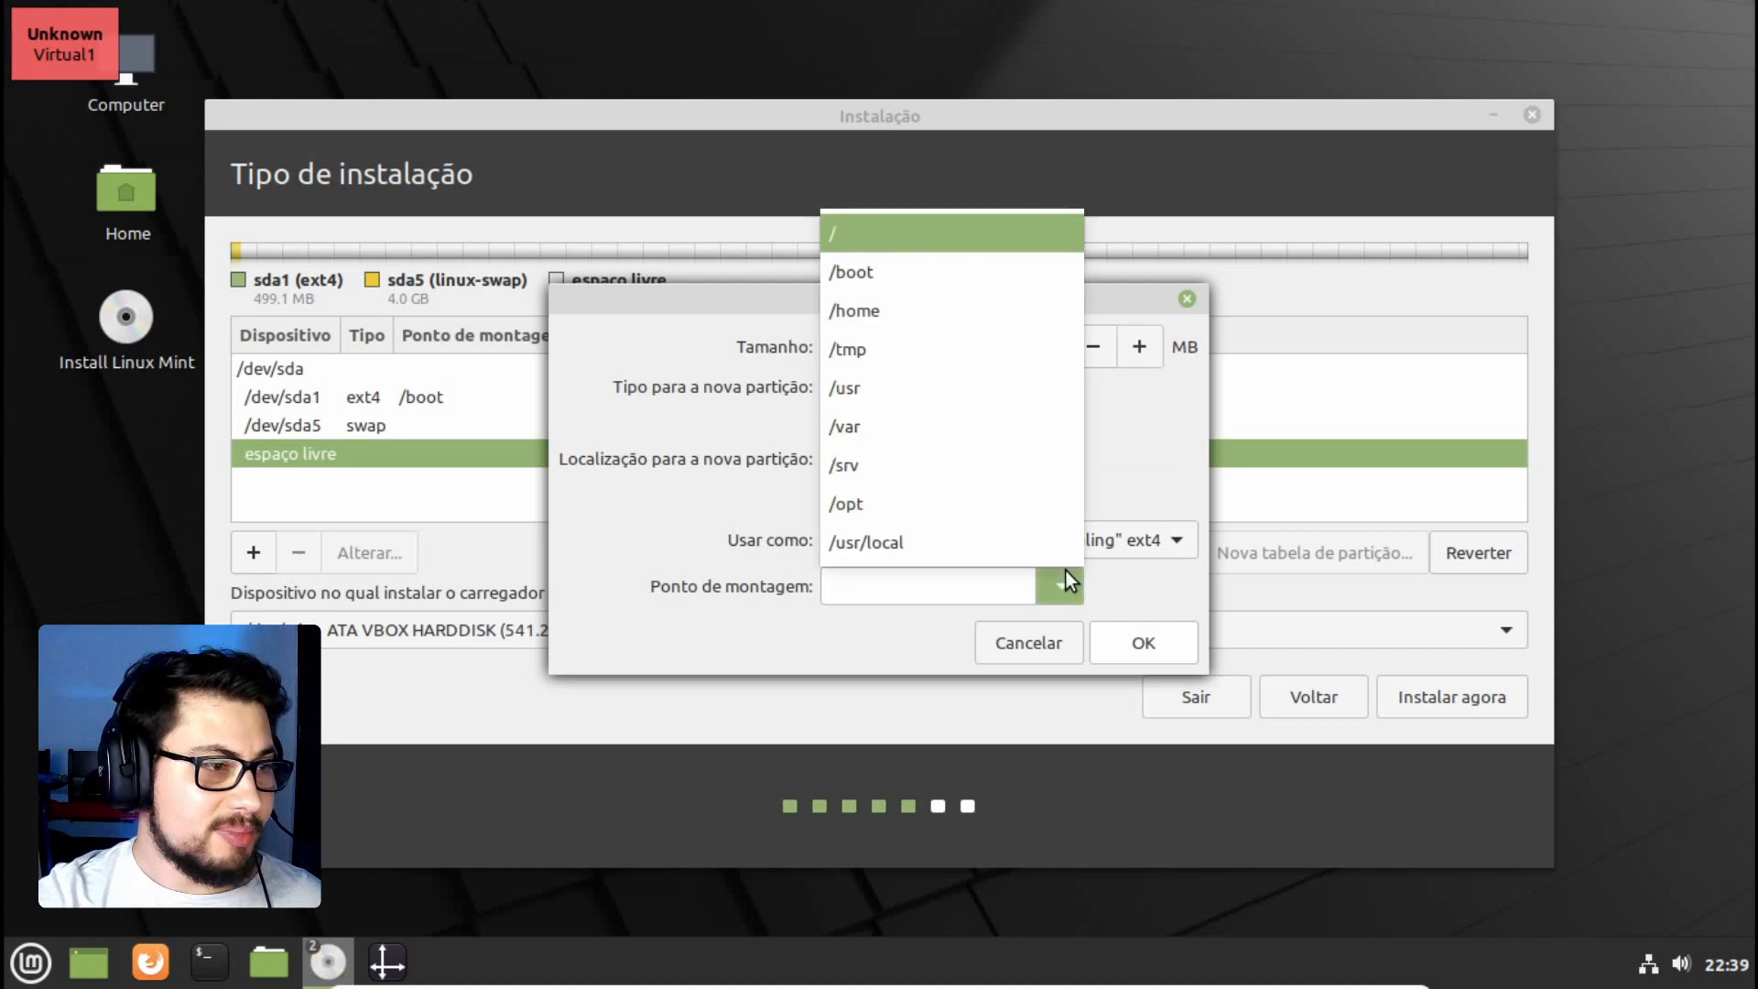
pyautogui.click(921, 233)
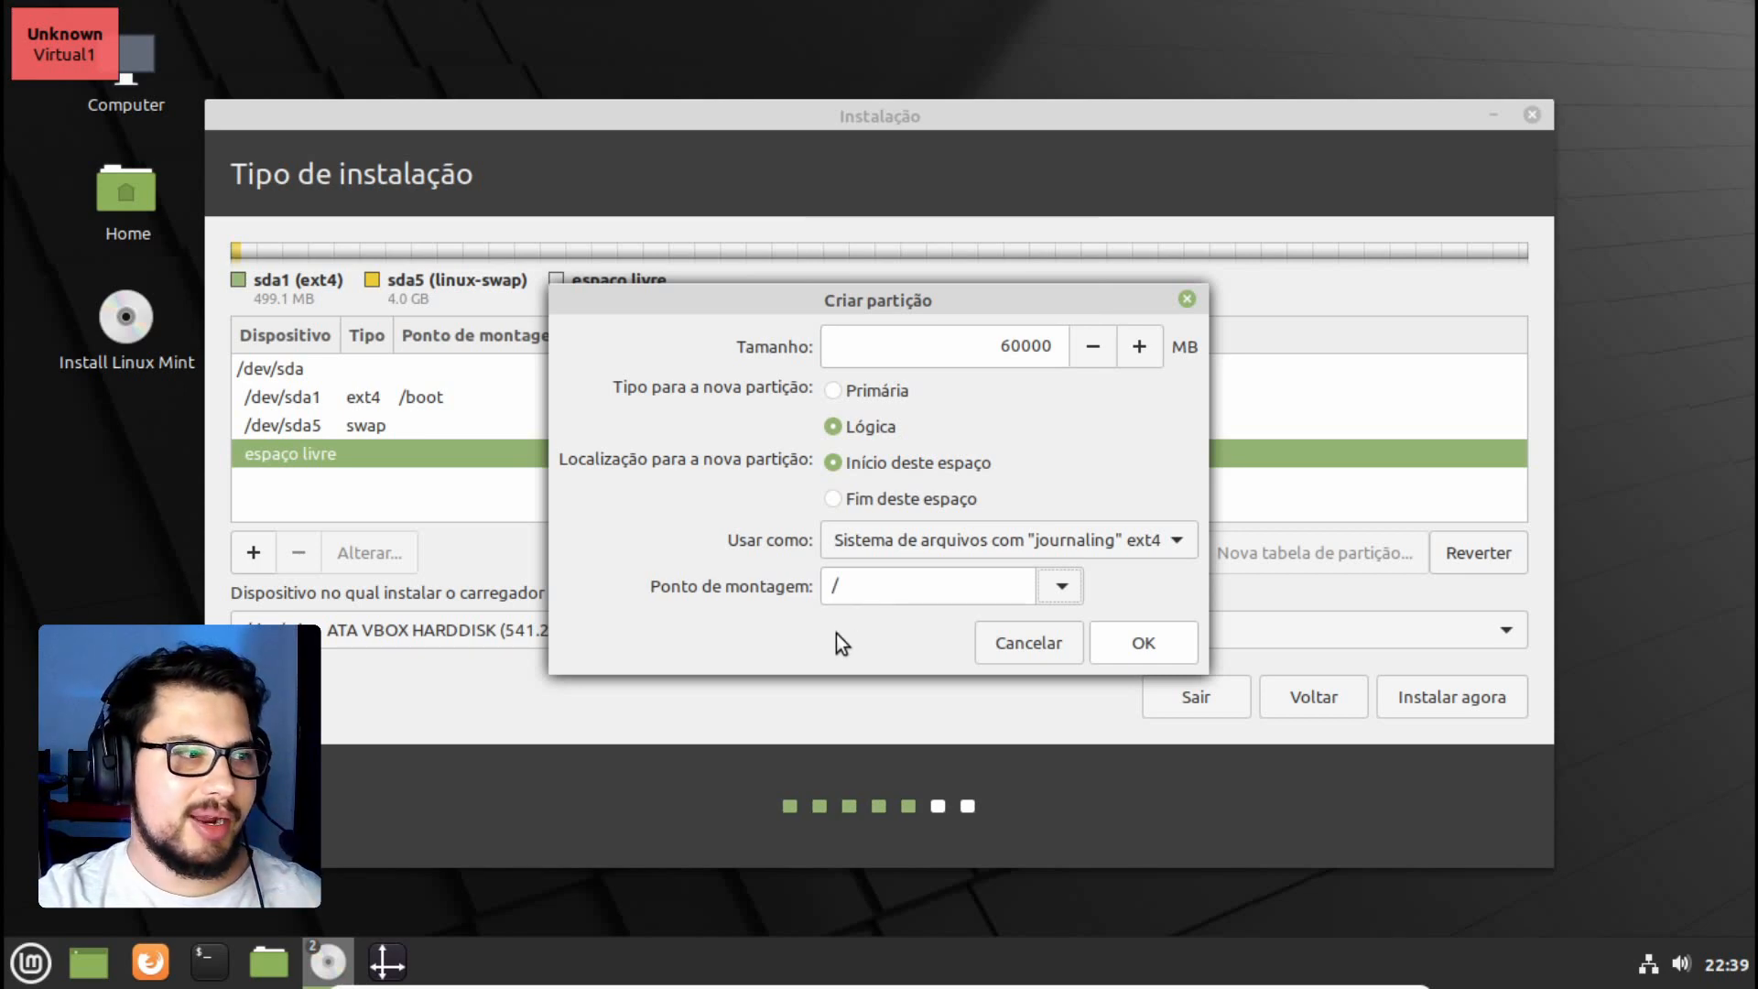
pyautogui.click(1163, 638)
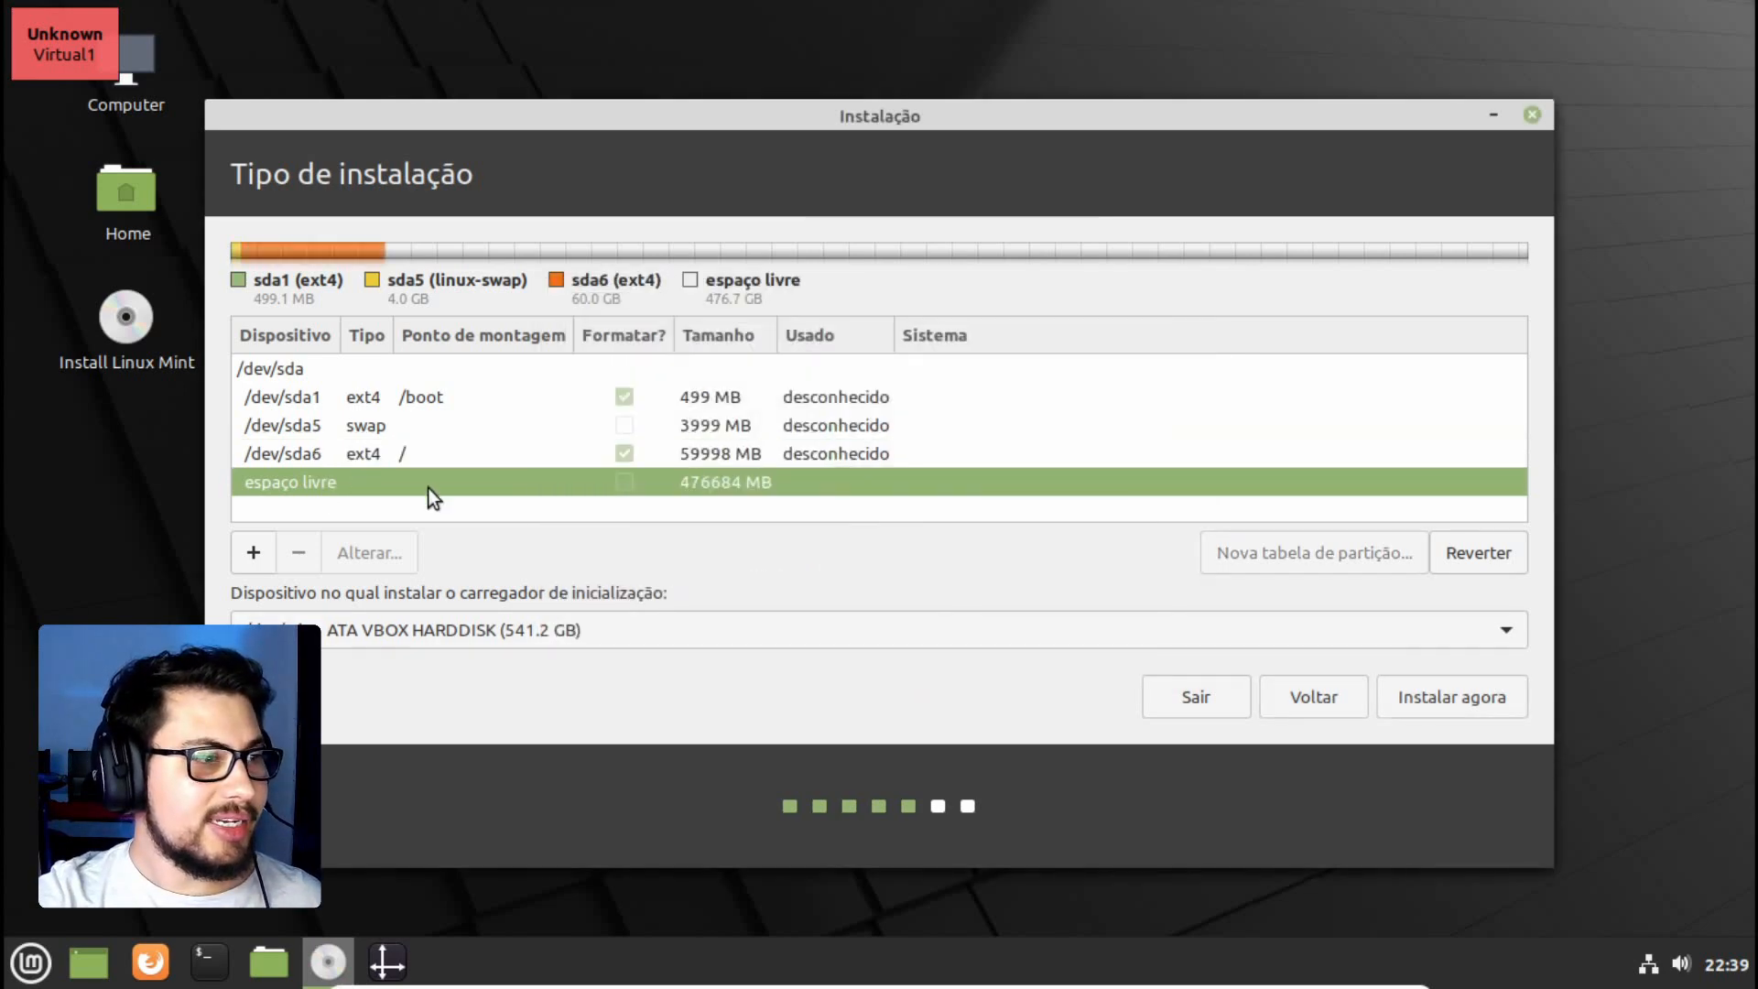
# Step: Create a logical ext4 partition from all the remaining free space, mounted at /home
pyautogui.click(254, 552)
pyautogui.click(1062, 587)
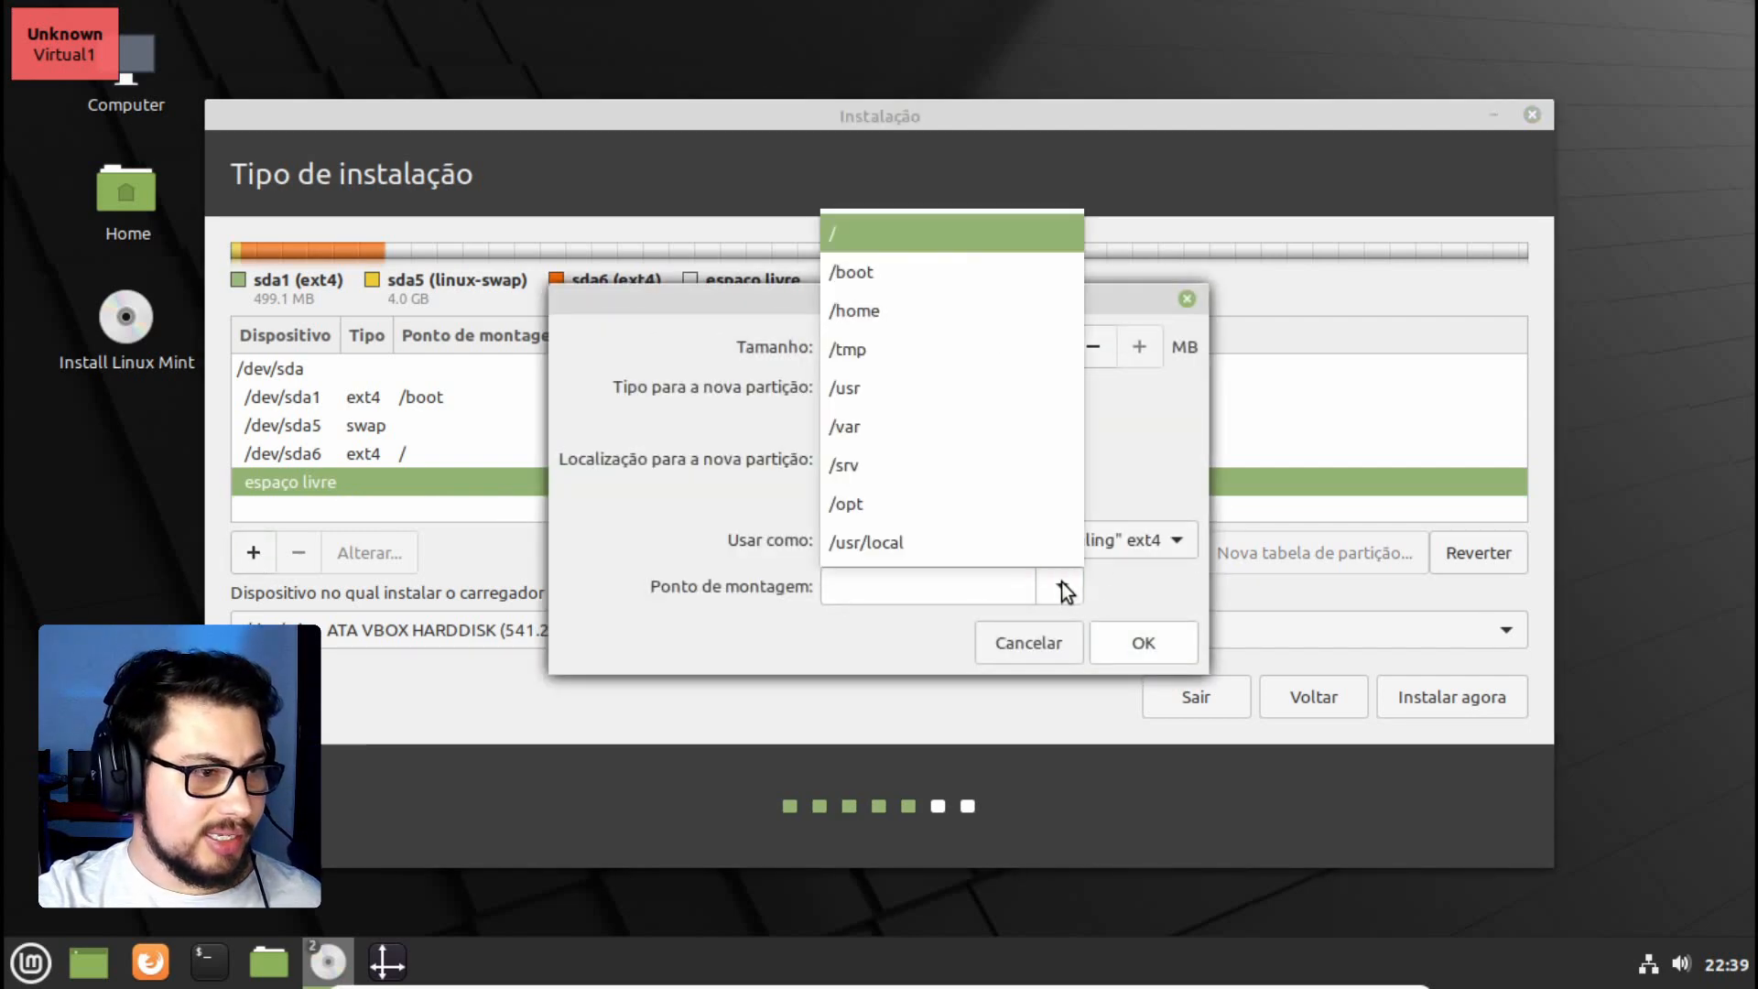
pyautogui.click(886, 315)
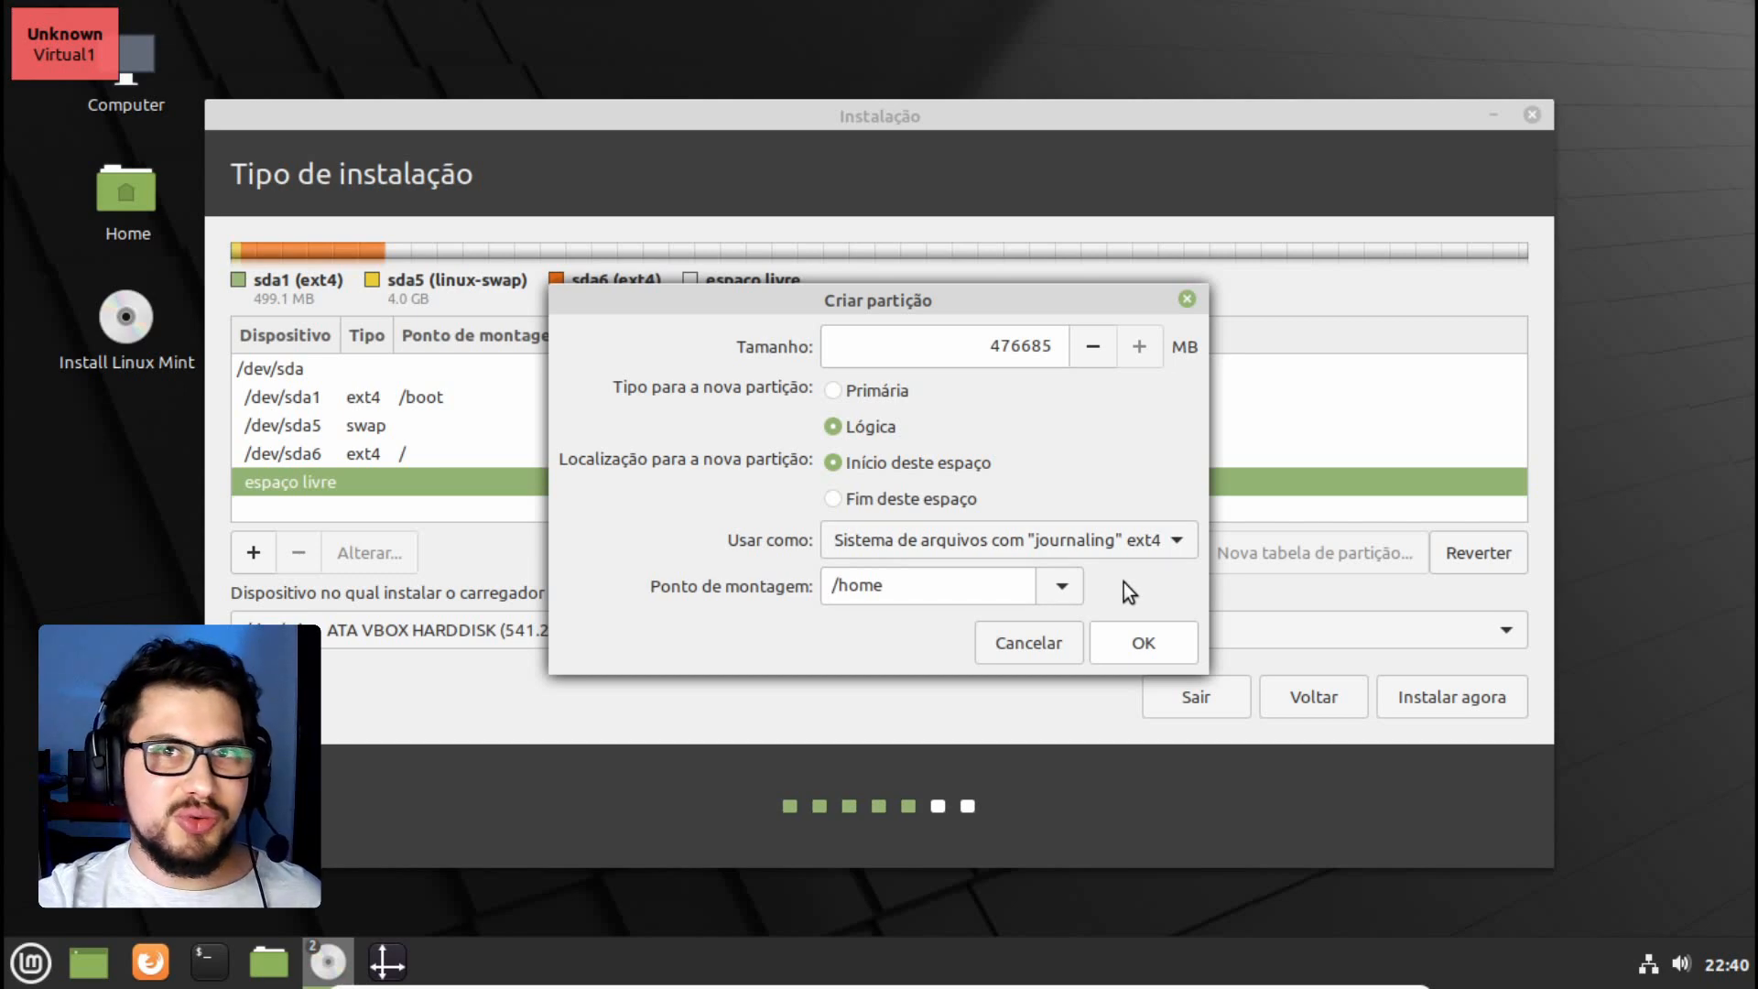
pyautogui.press('Return')
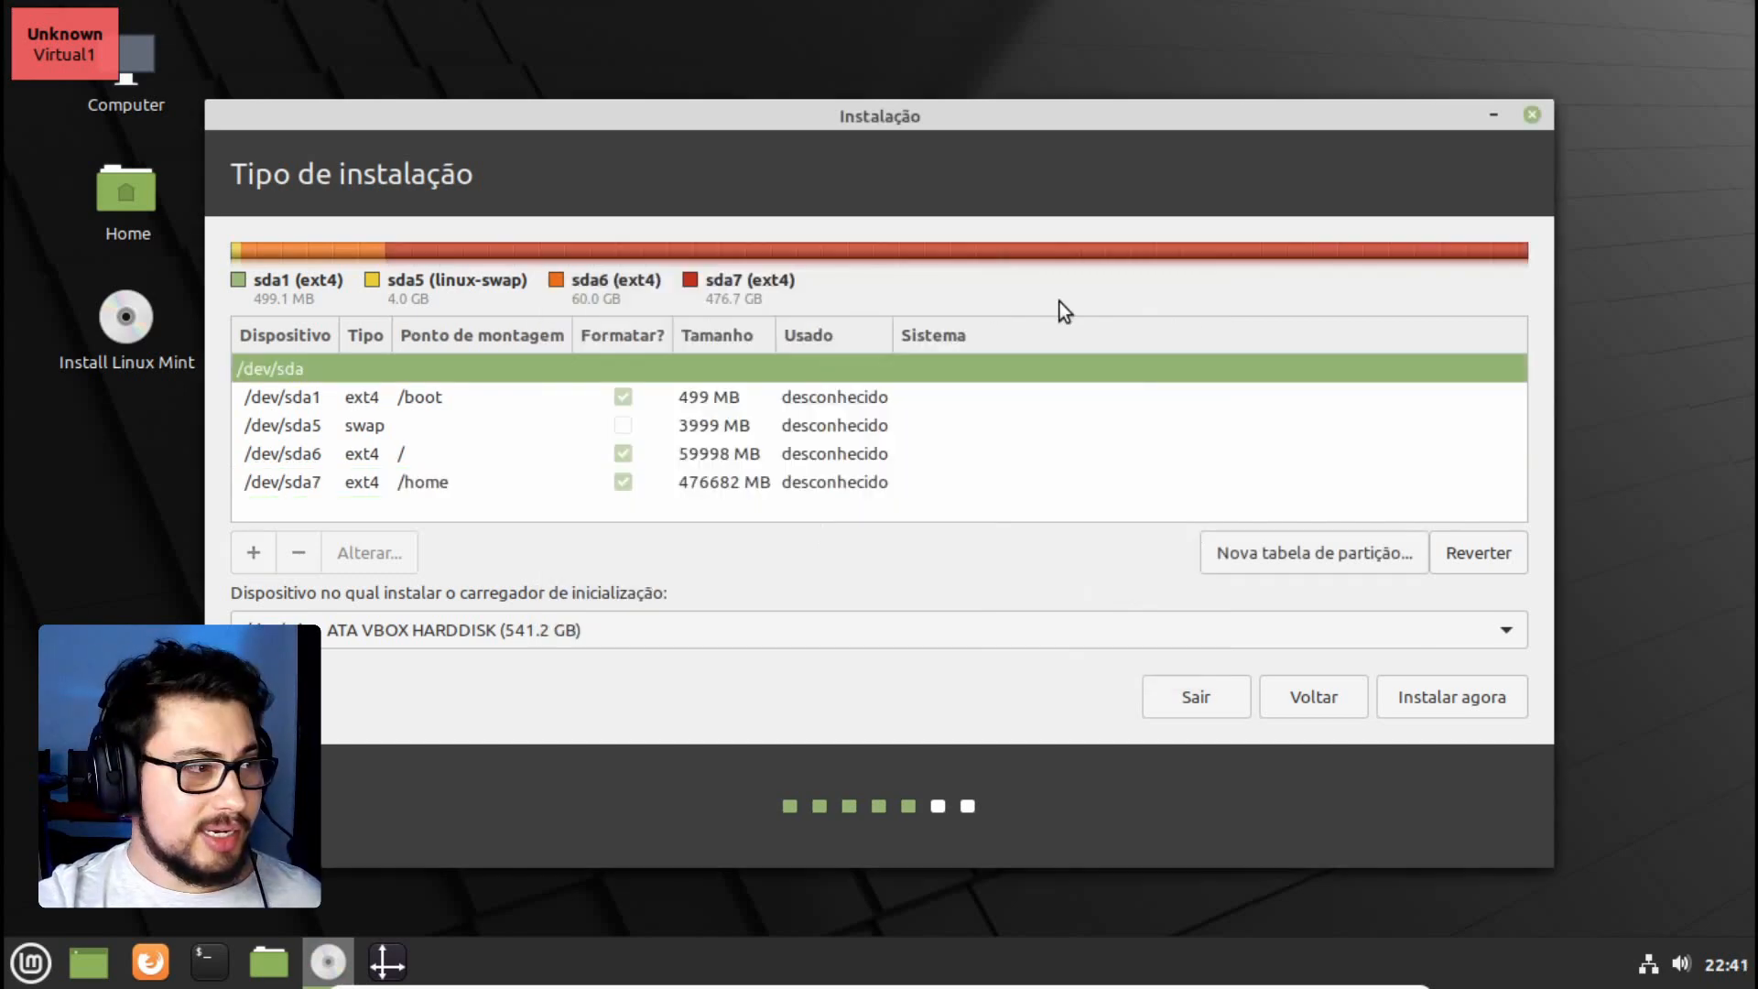
# Step: Choose the ATA VBOX HARDDISK as boot loader device, start the installation and confirm writing the changes to disk
pyautogui.click(684, 639)
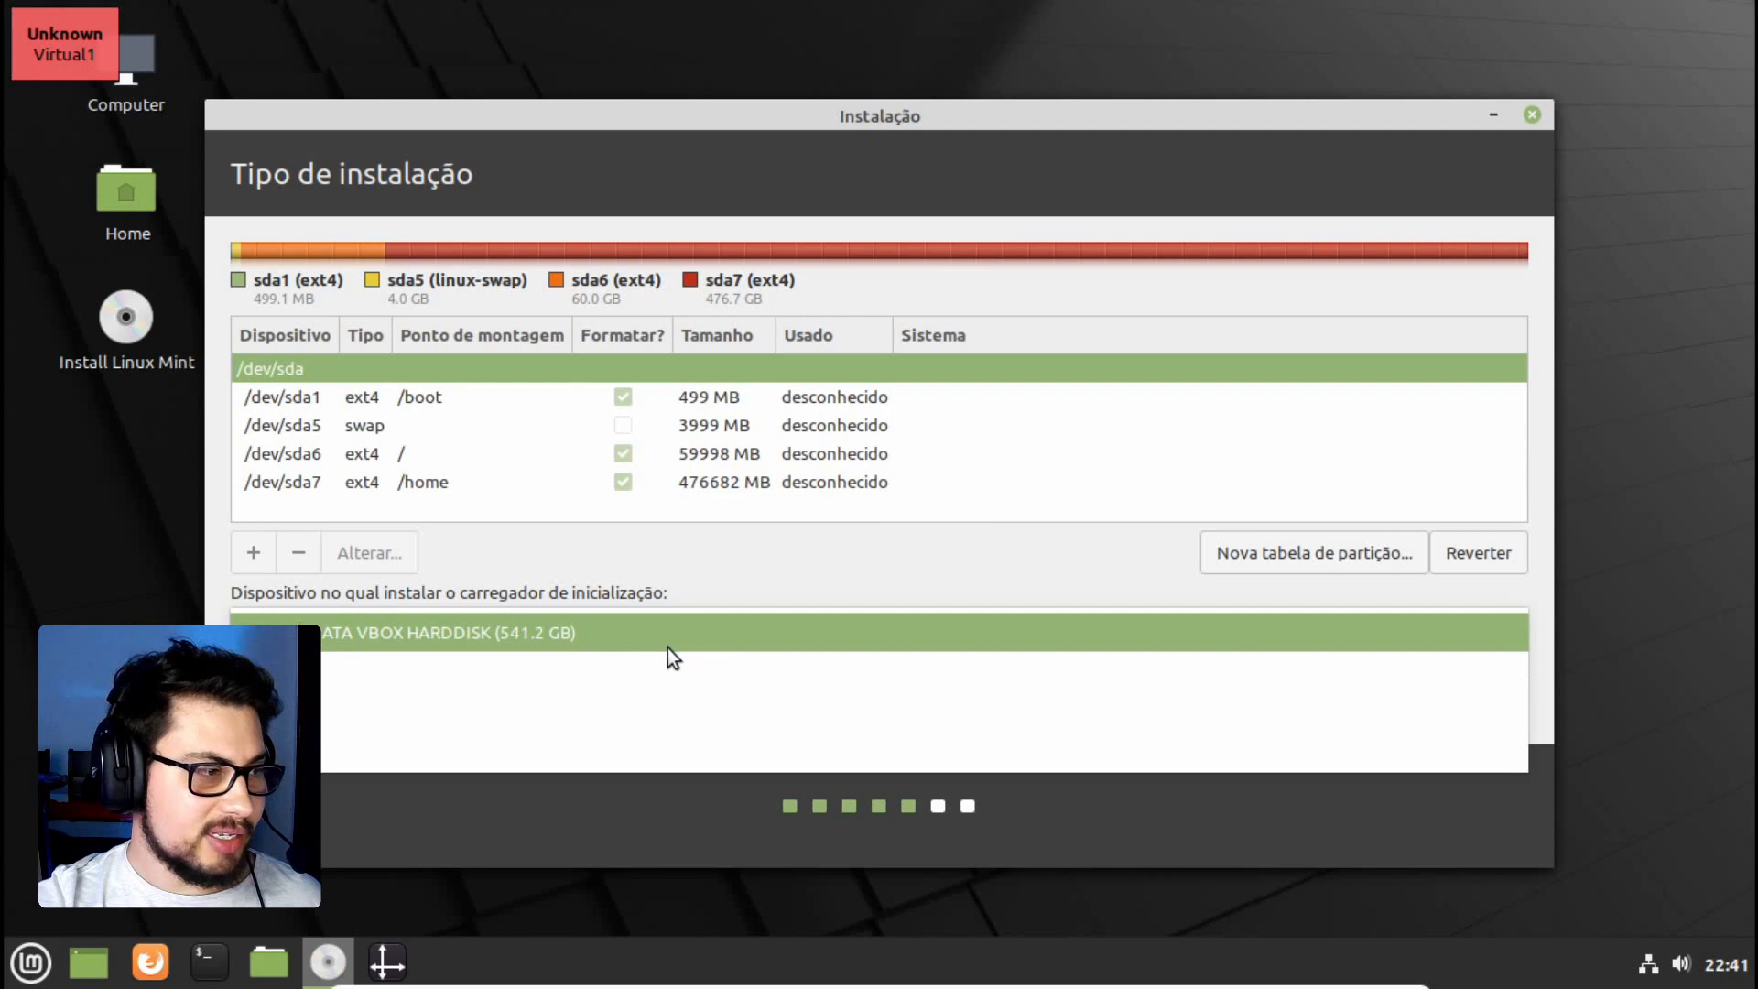
pyautogui.click(425, 632)
pyautogui.click(1412, 698)
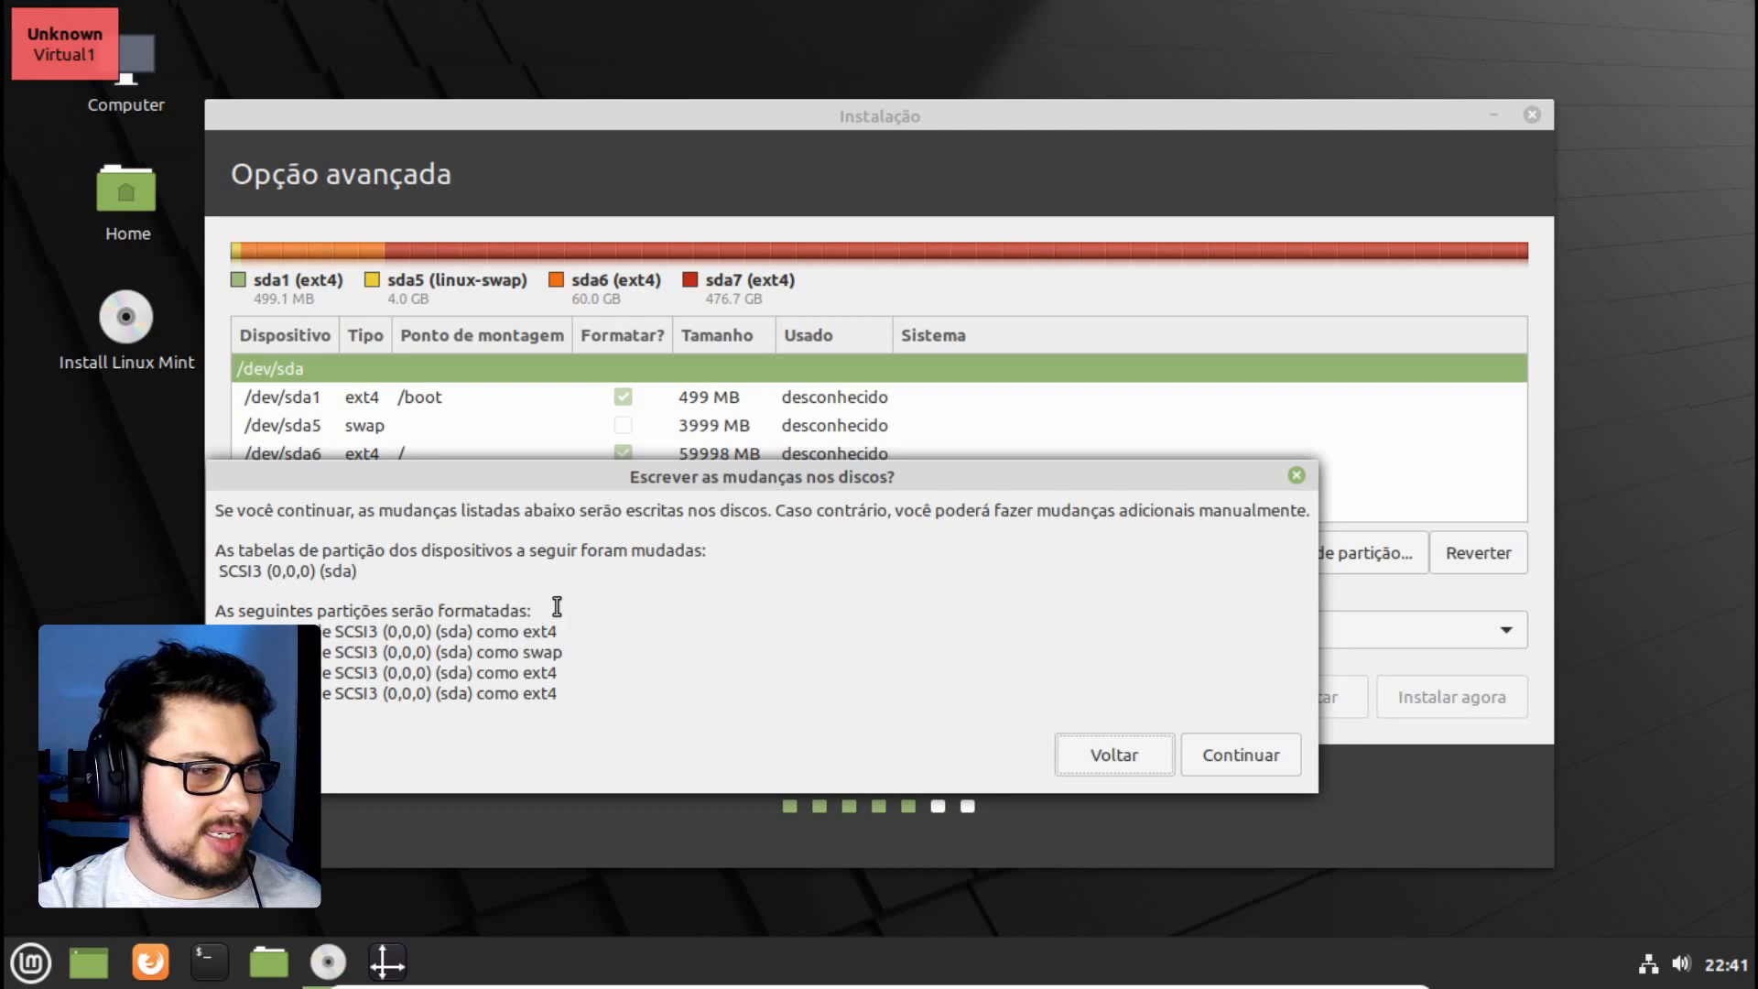
pyautogui.click(1241, 755)
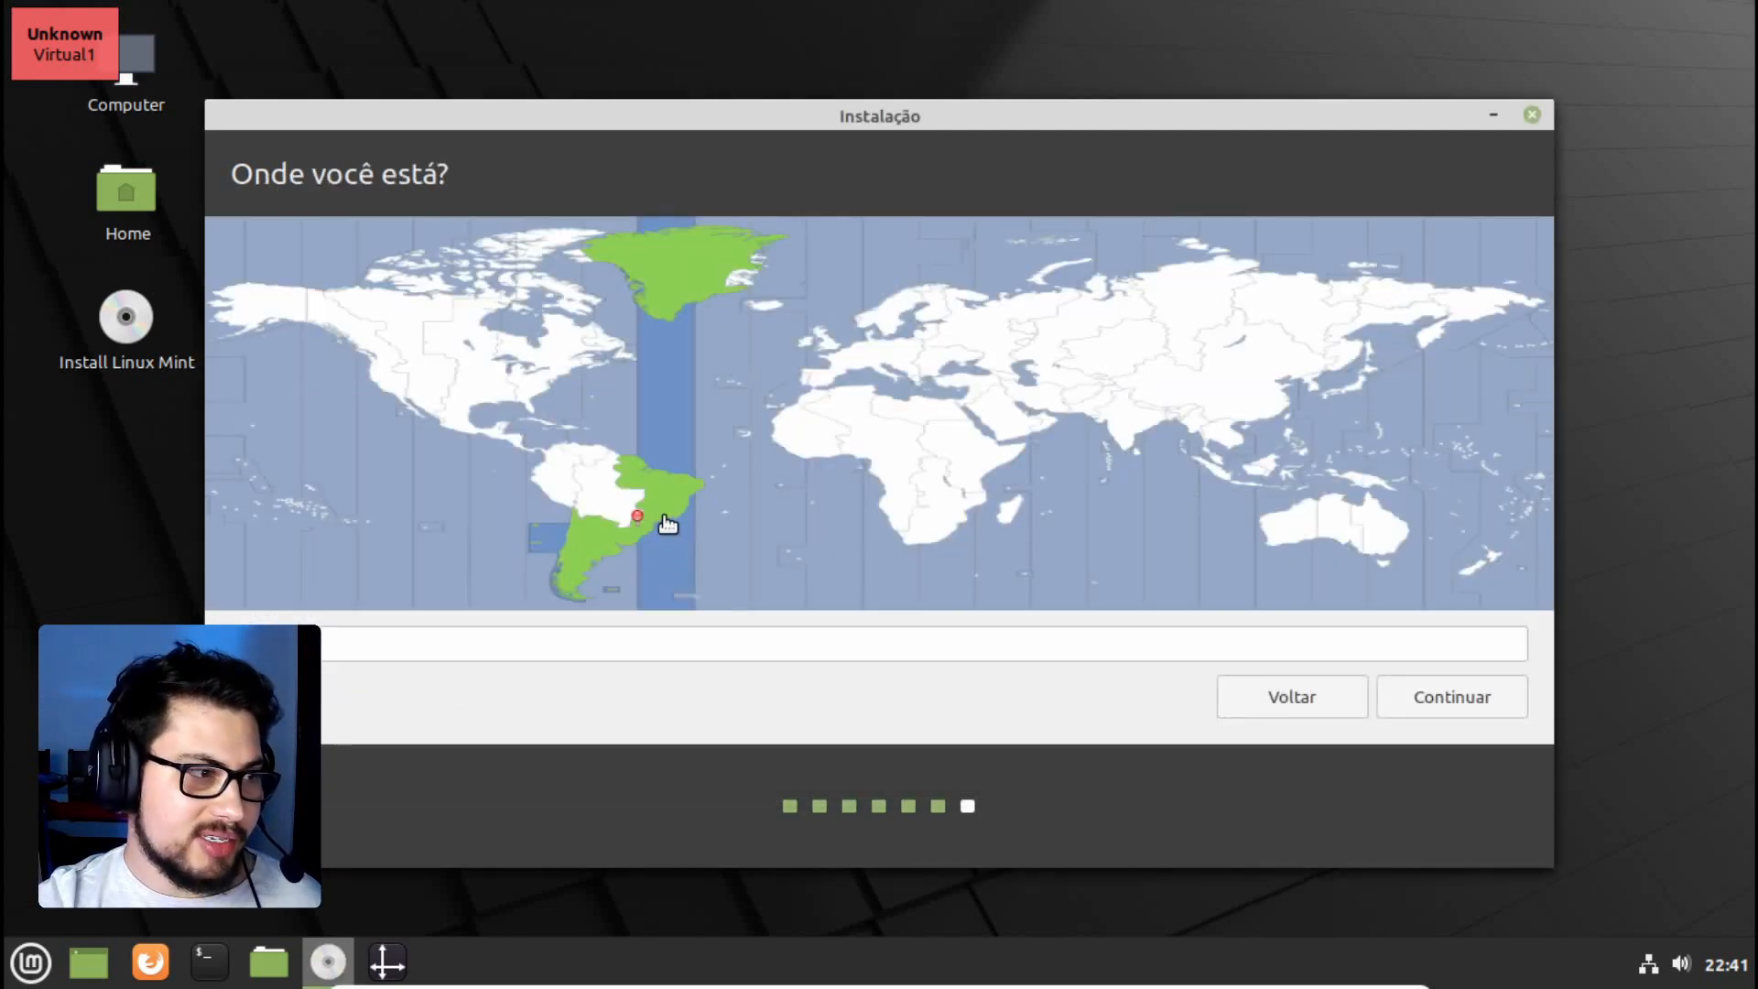
# Step: Accept the preselected location, fill in the user's name and set the computer name to LinuxGamer
pyautogui.click(1450, 712)
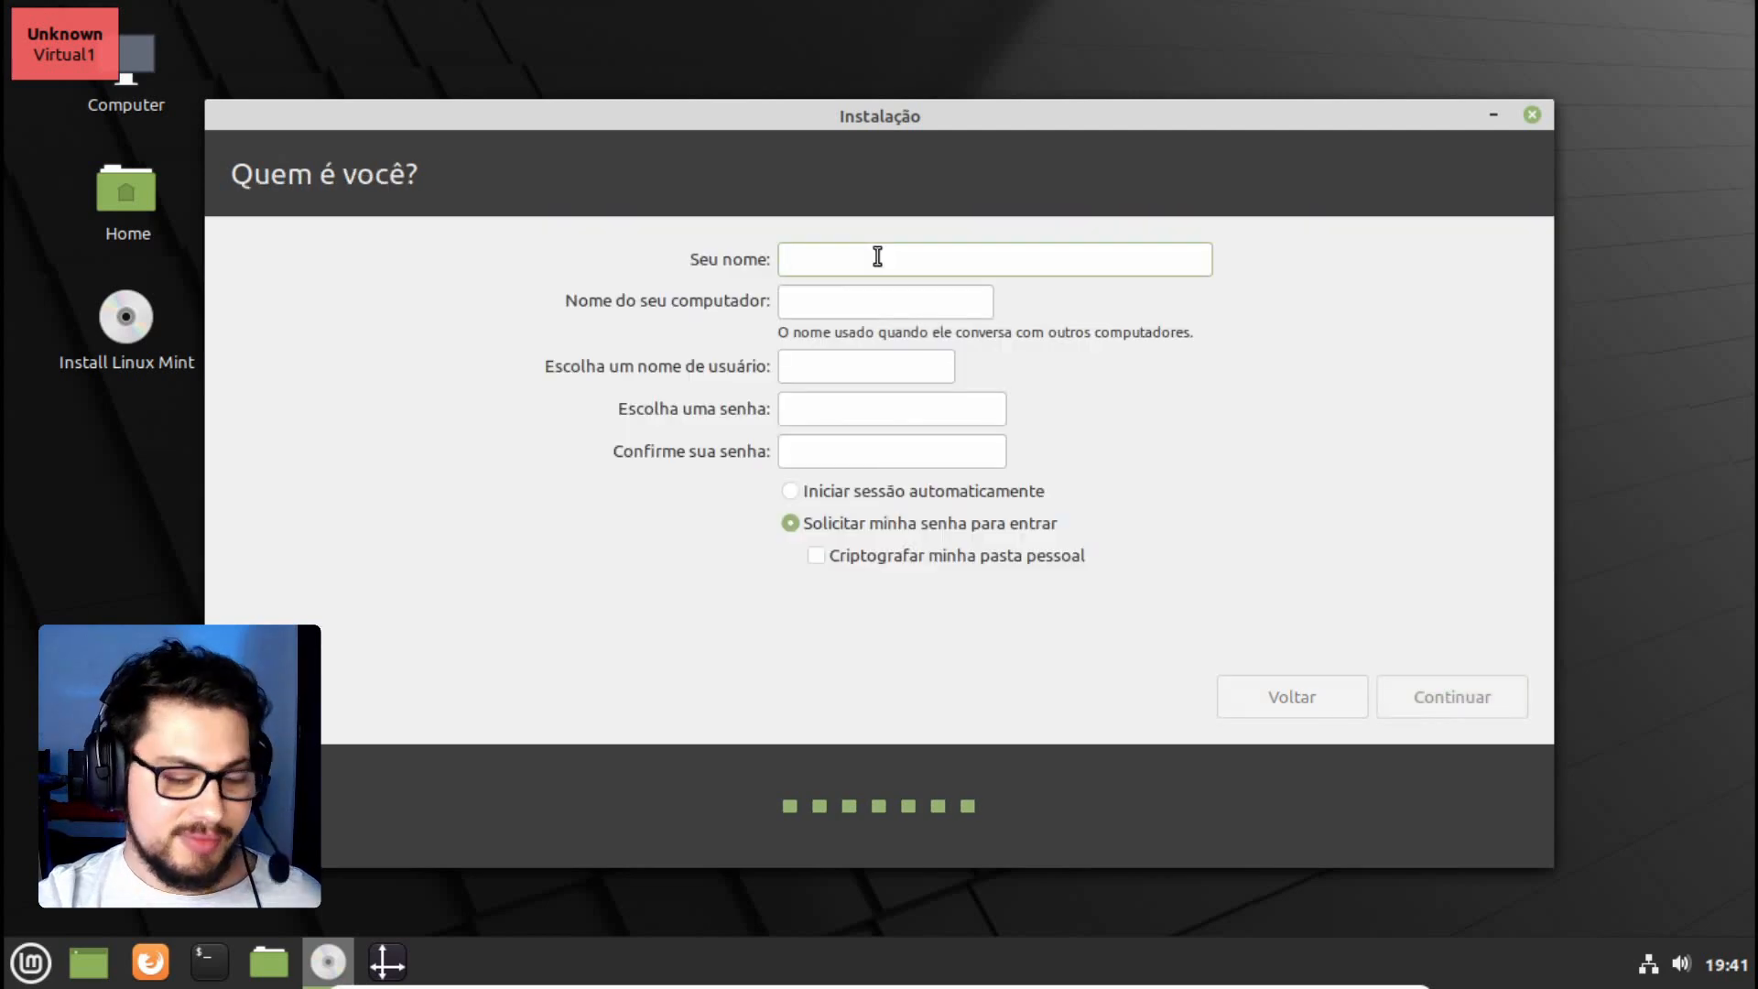
pyautogui.write('Tecnan')
pyautogui.moveTo(952, 301); pyautogui.dragTo(763, 297)
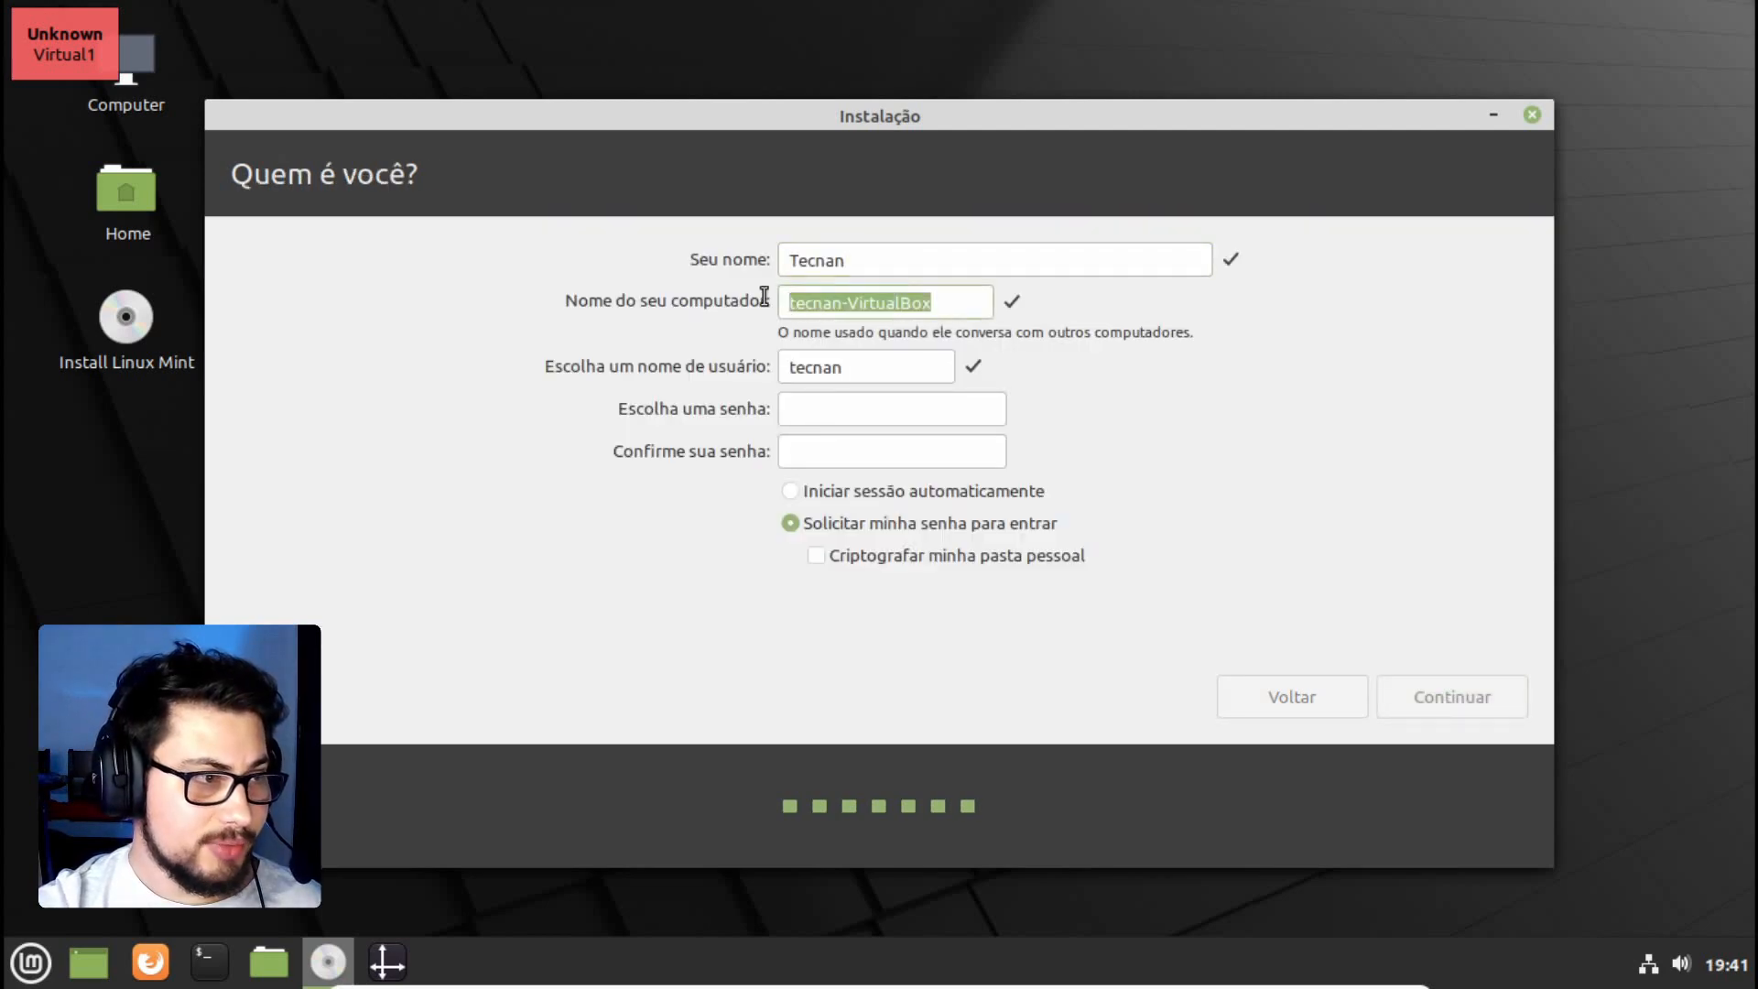
pyautogui.write('Linux')
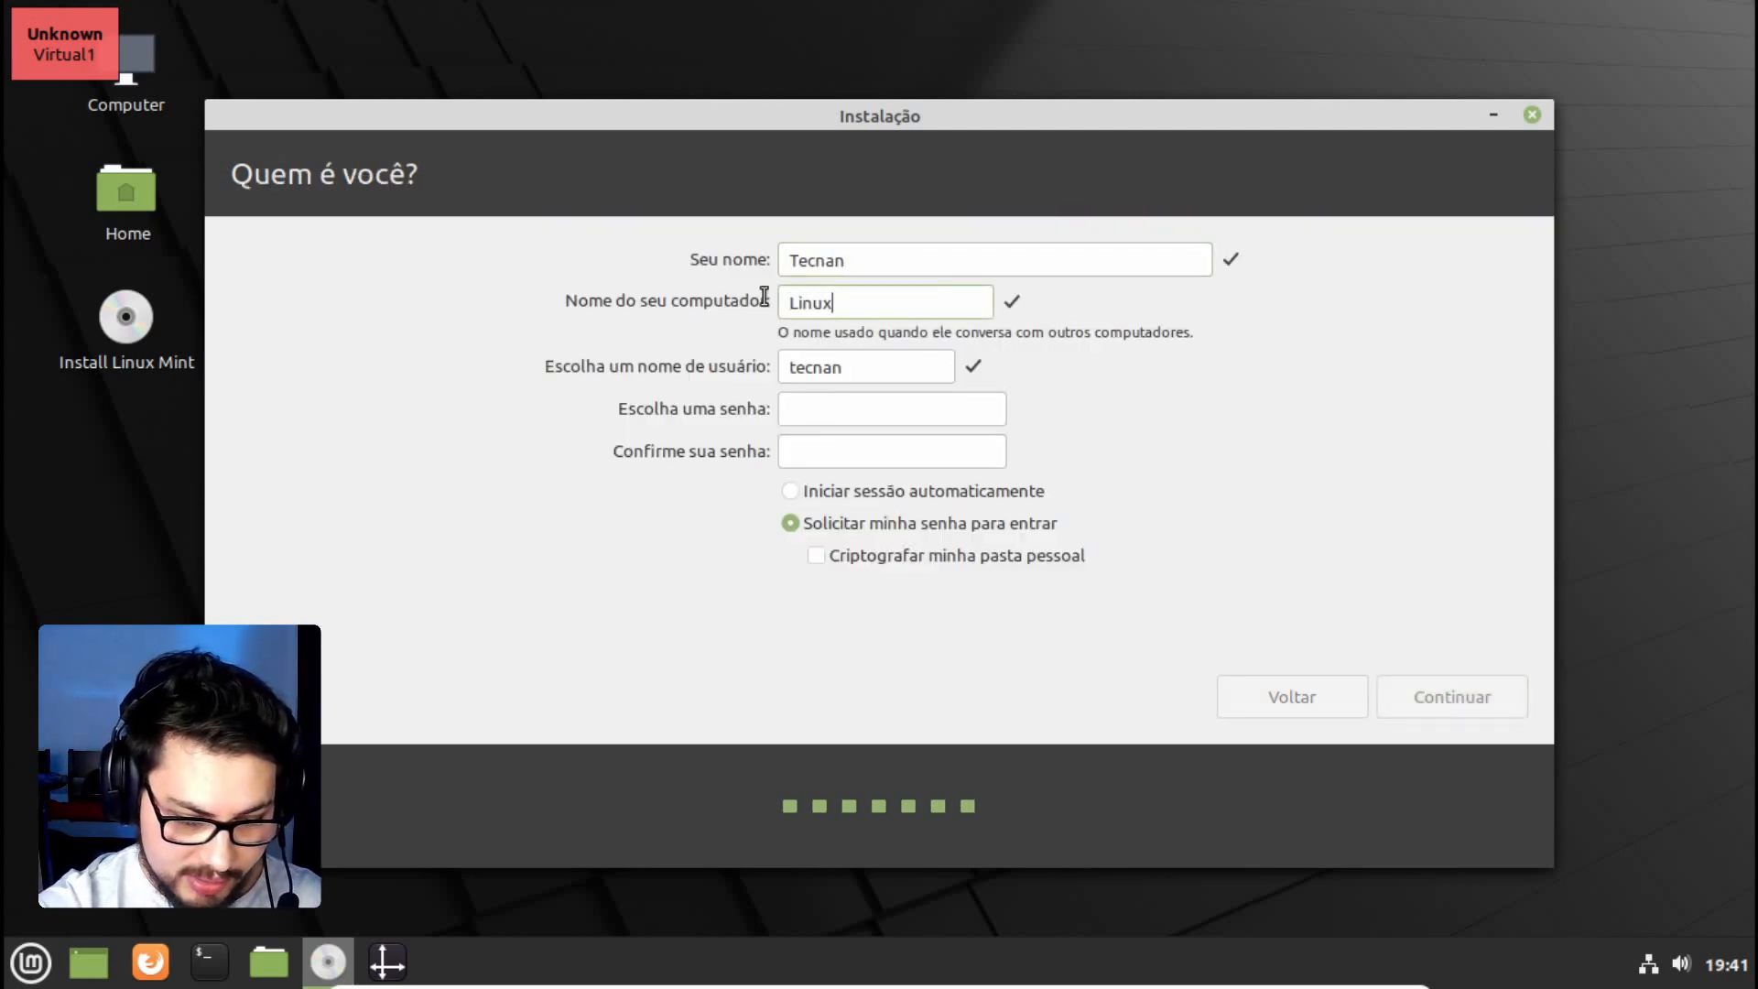
pyautogui.write(' Gamer')
pyautogui.press('Left')
pyautogui.press('Left')
pyautogui.press('Left')
pyautogui.press('Left')
pyautogui.press('Left')
pyautogui.press('BackSpace')
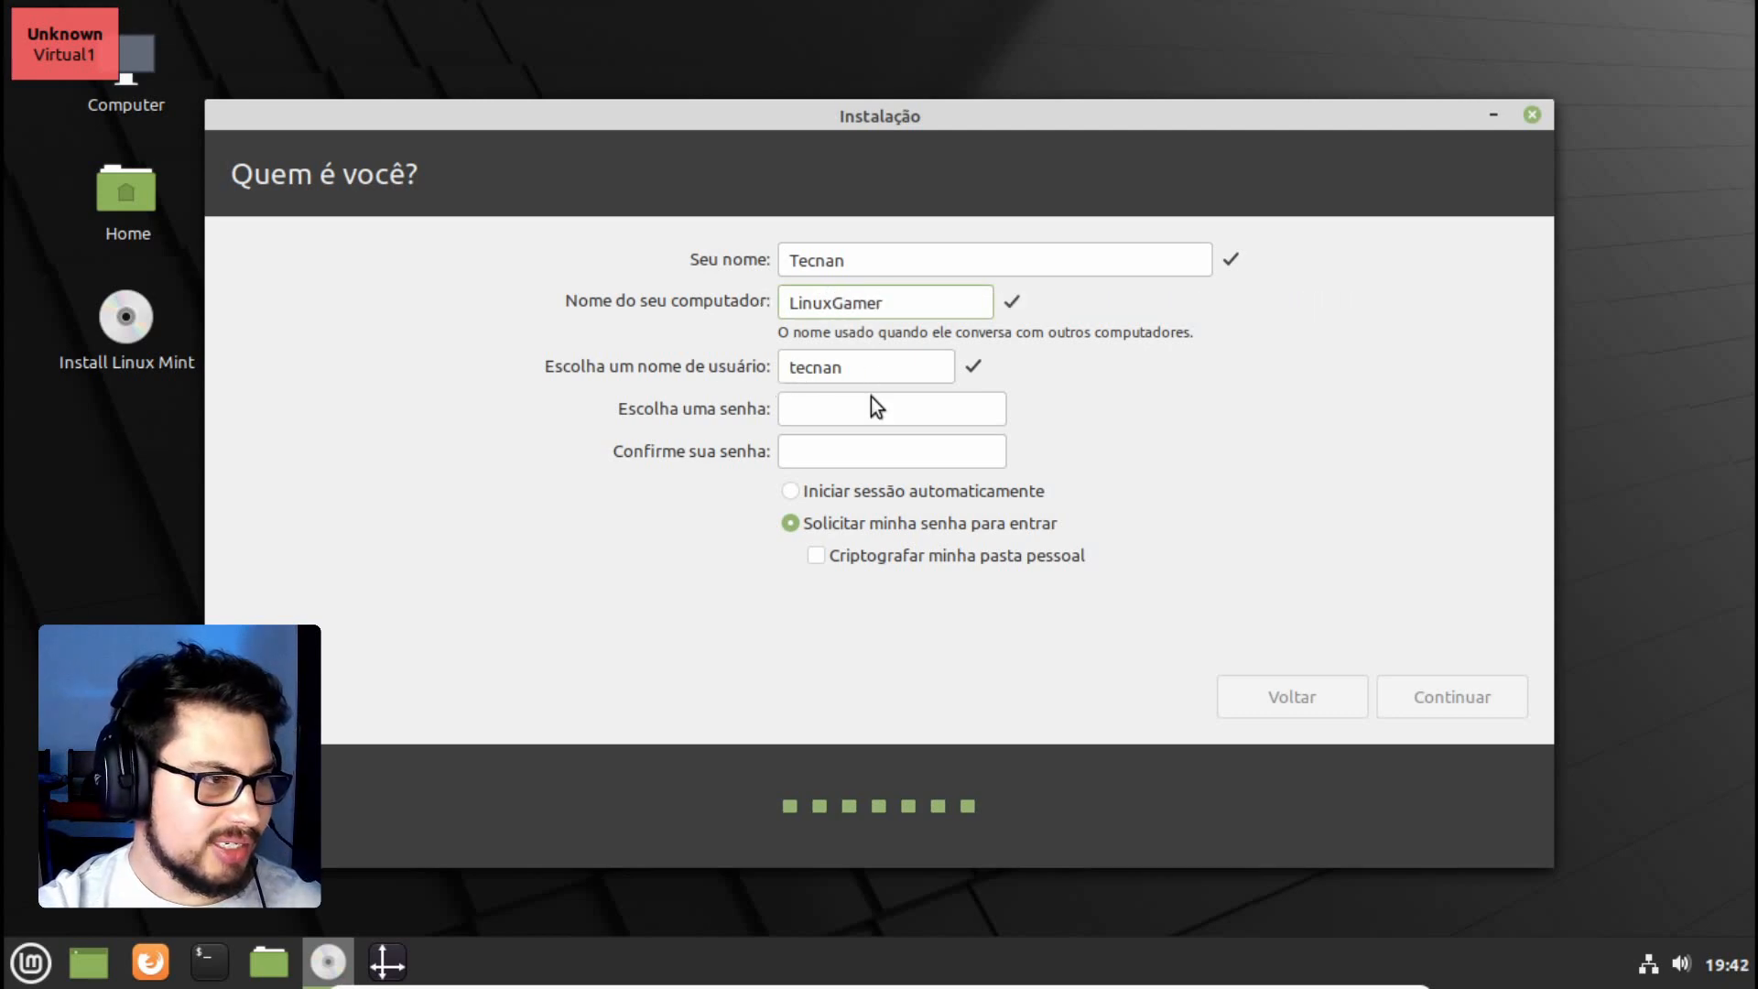
# Step: Enter and confirm the new account's password, keep password-required login, and continue with the installation
pyautogui.click(887, 414)
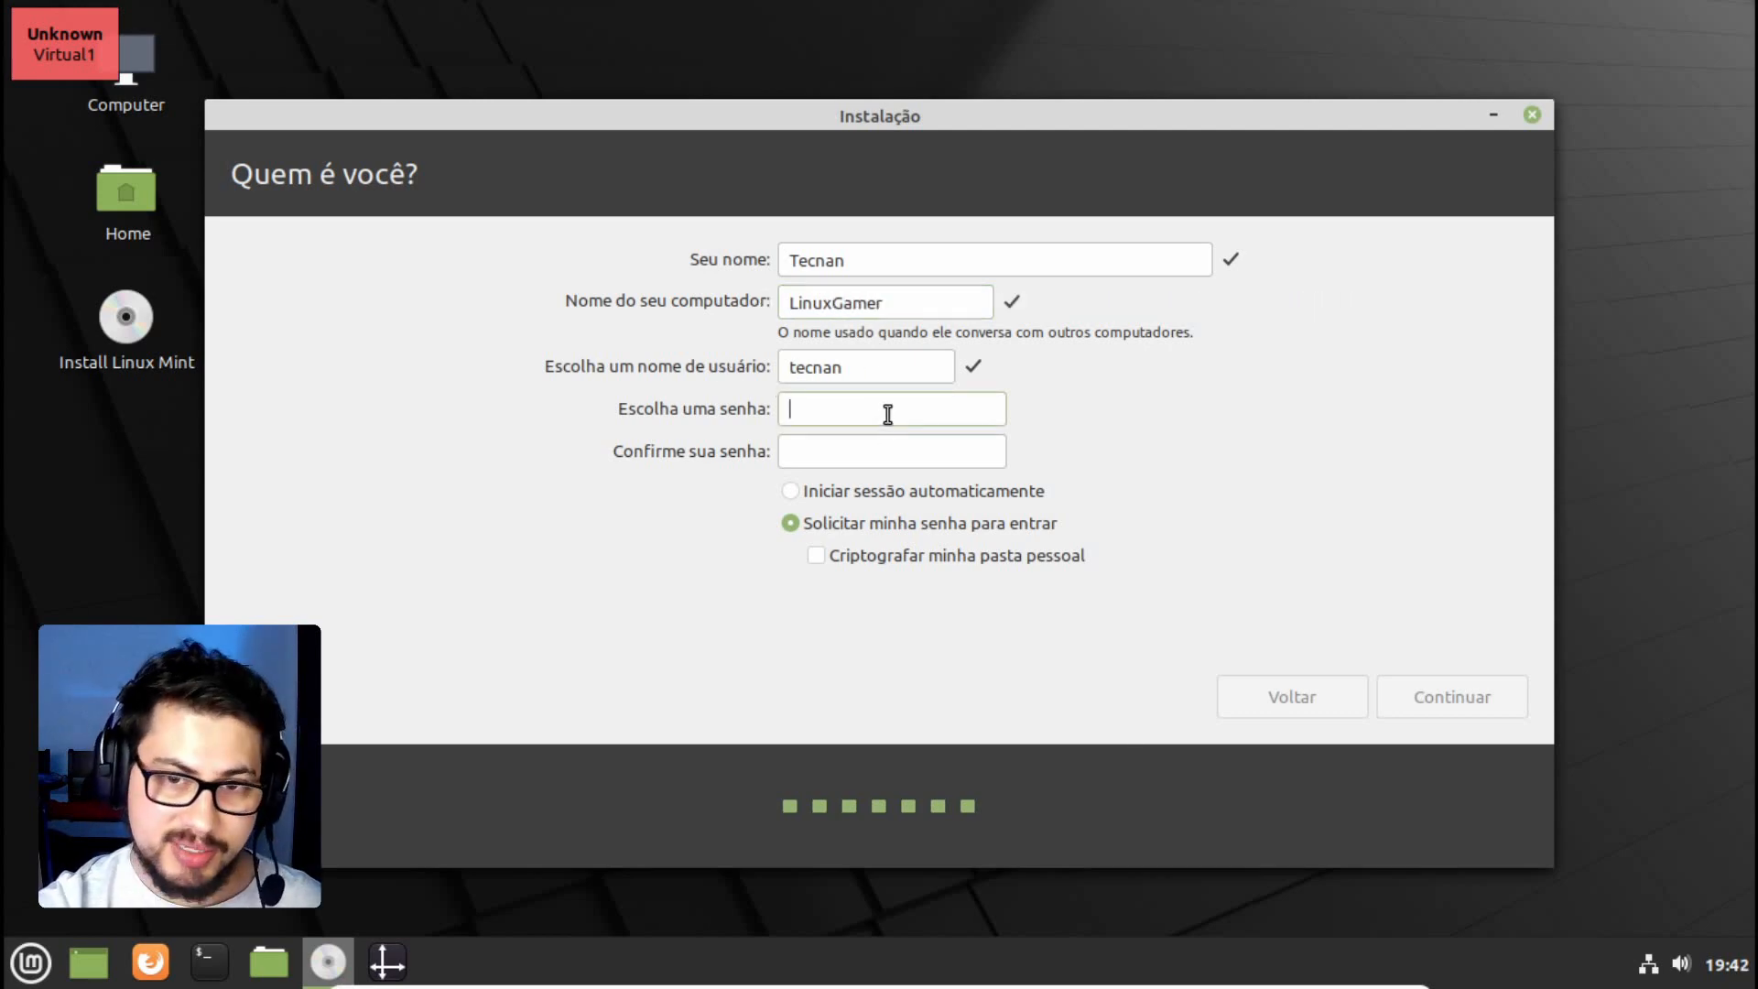
pyautogui.write('●●●●●●')
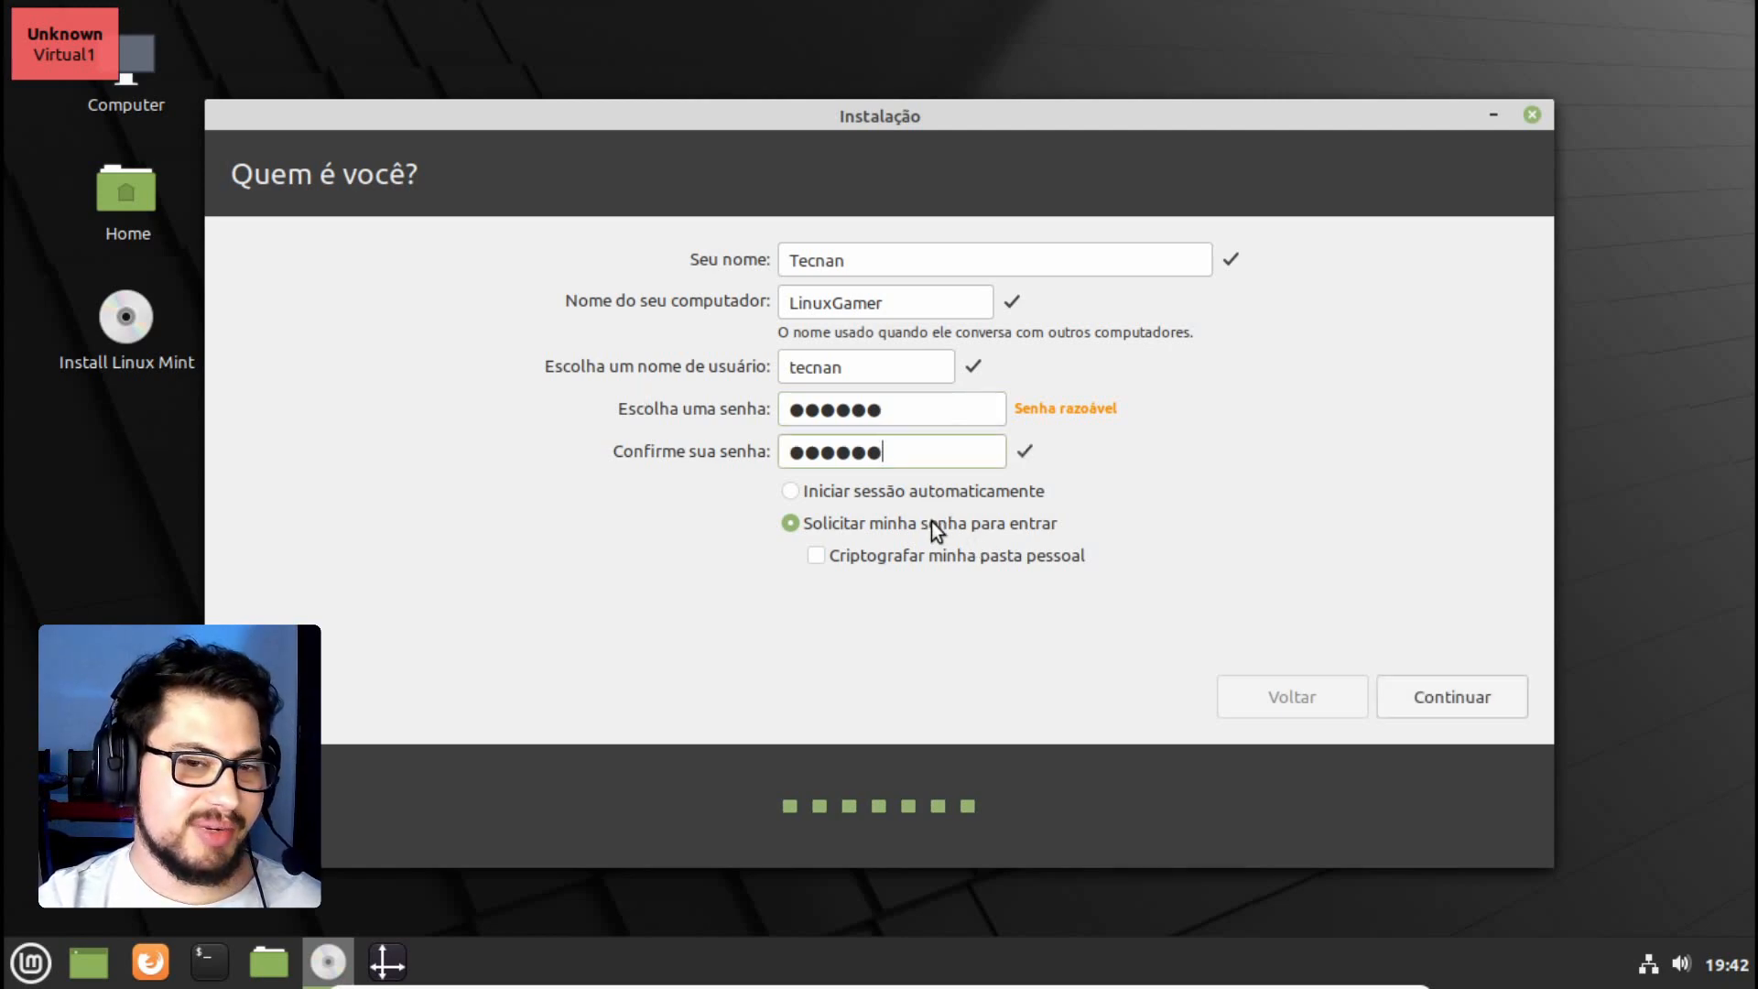
pyautogui.click(1427, 694)
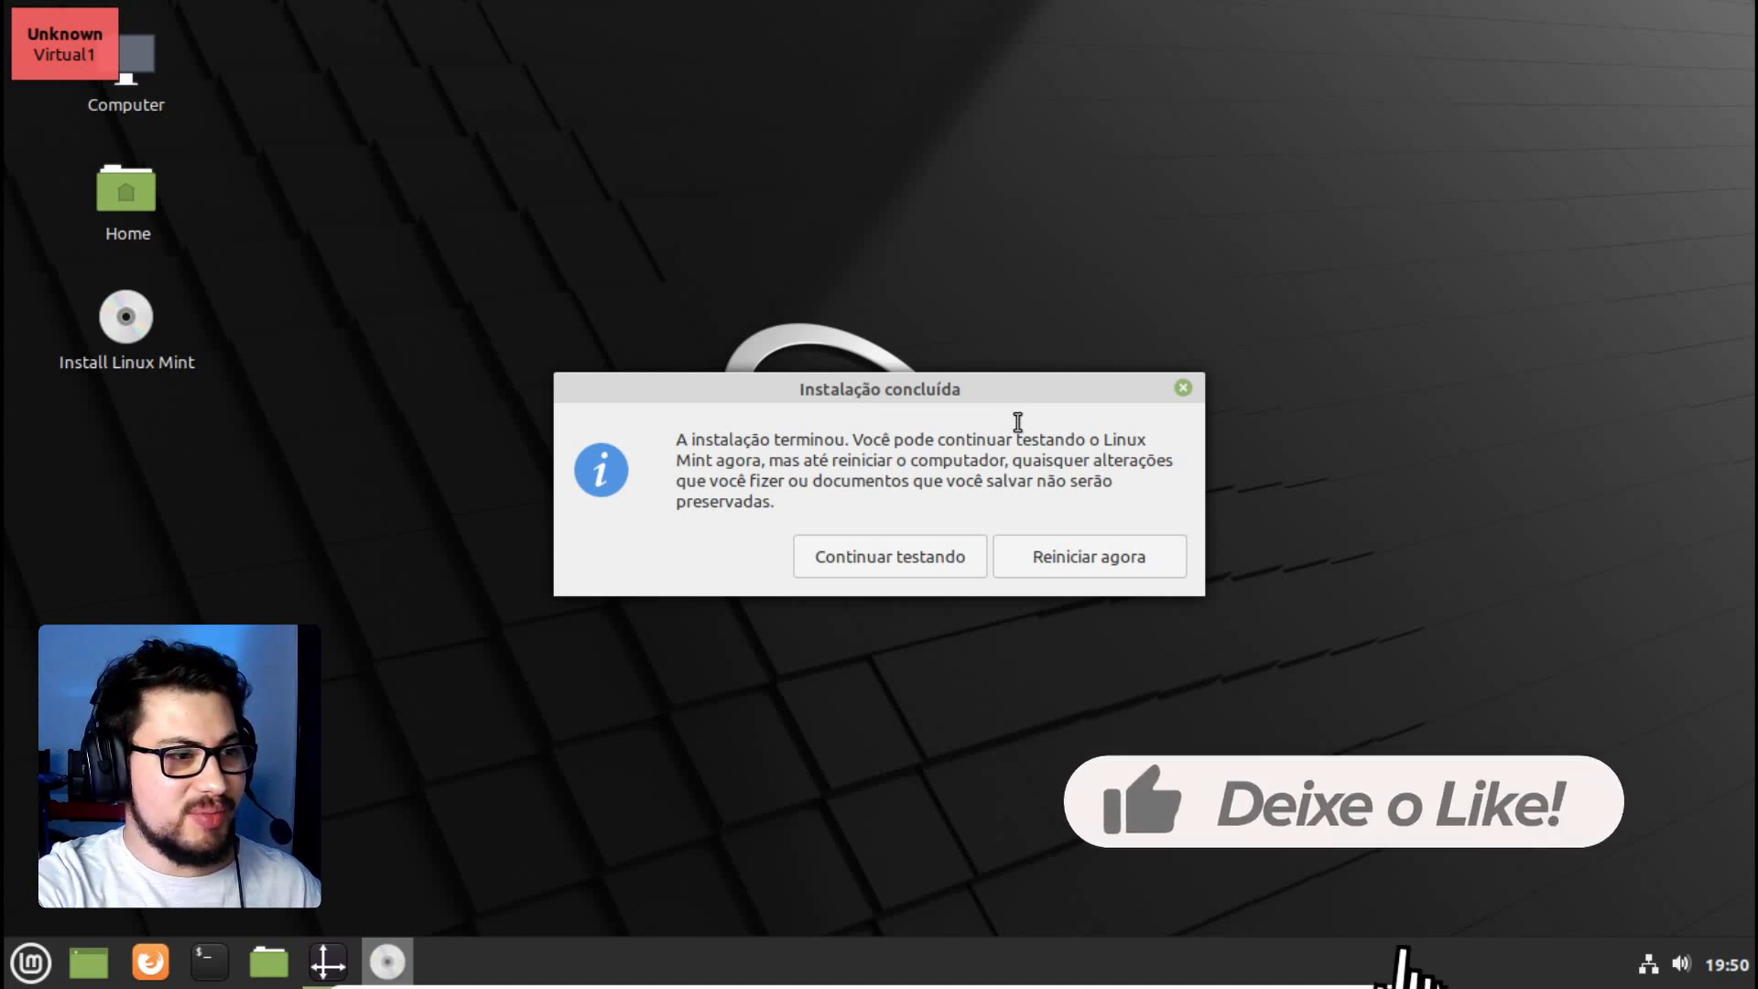
# Step: Restart the computer after the installation and log in to the new system with the account password
pyautogui.click(1086, 562)
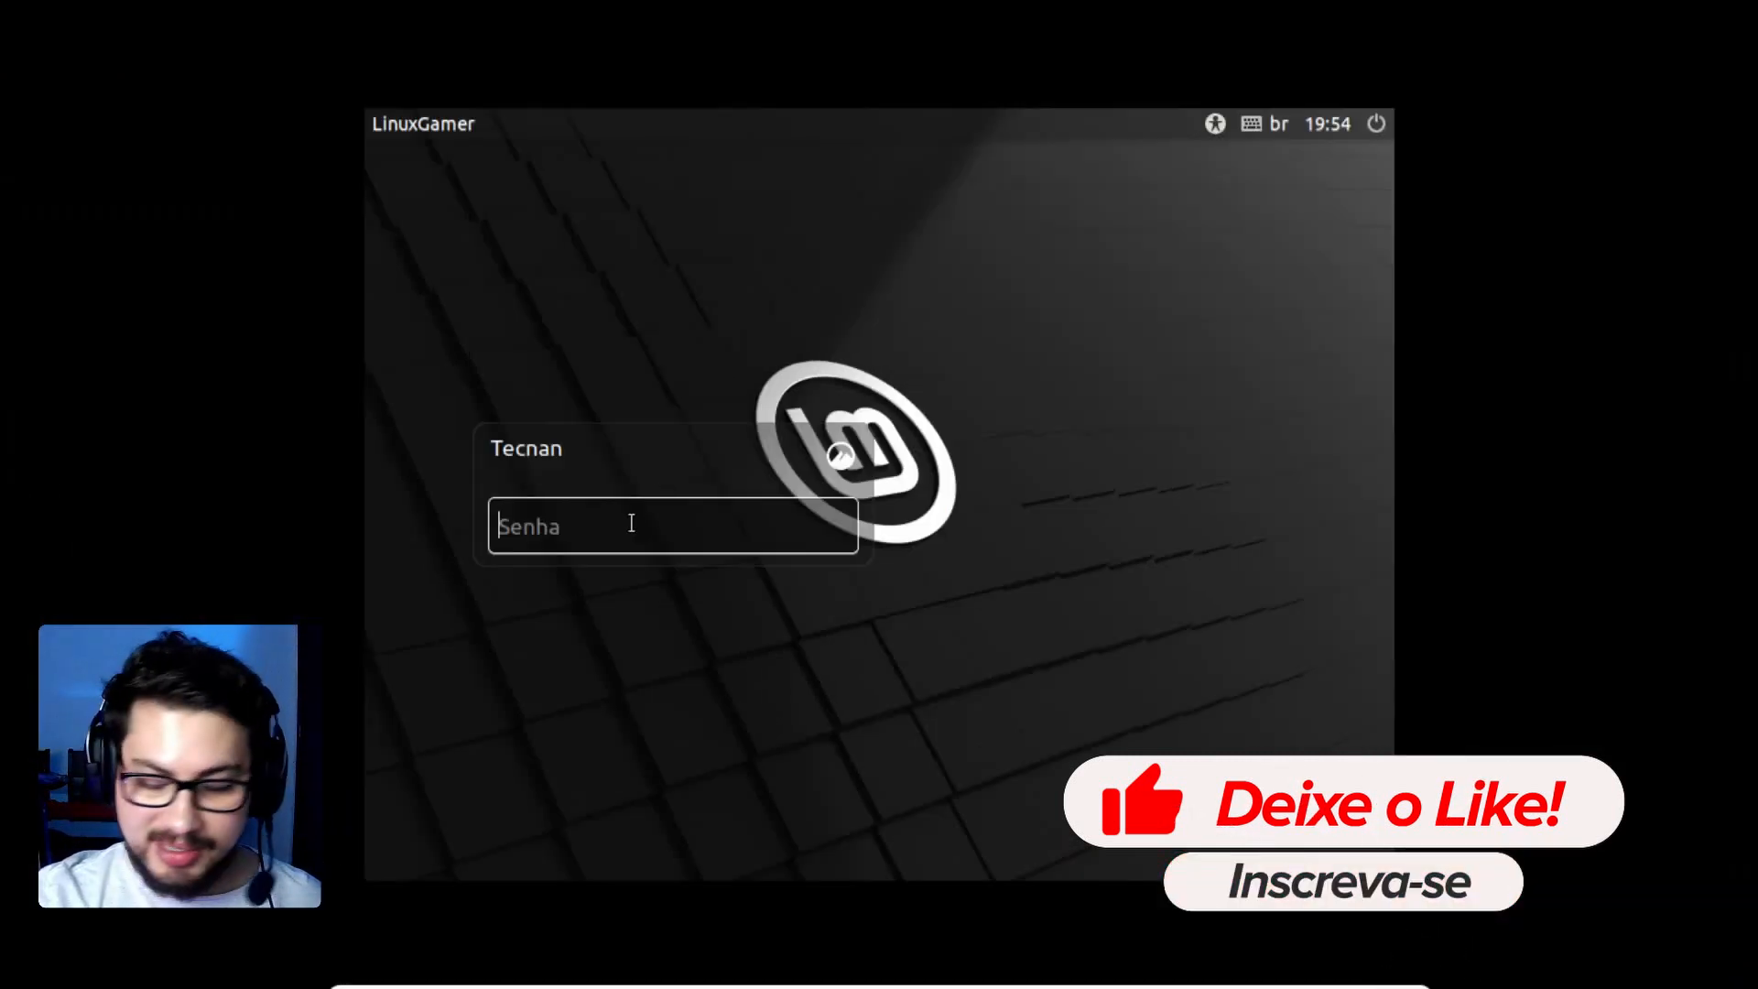
pyautogui.write('••••••')
pyautogui.press('Return')
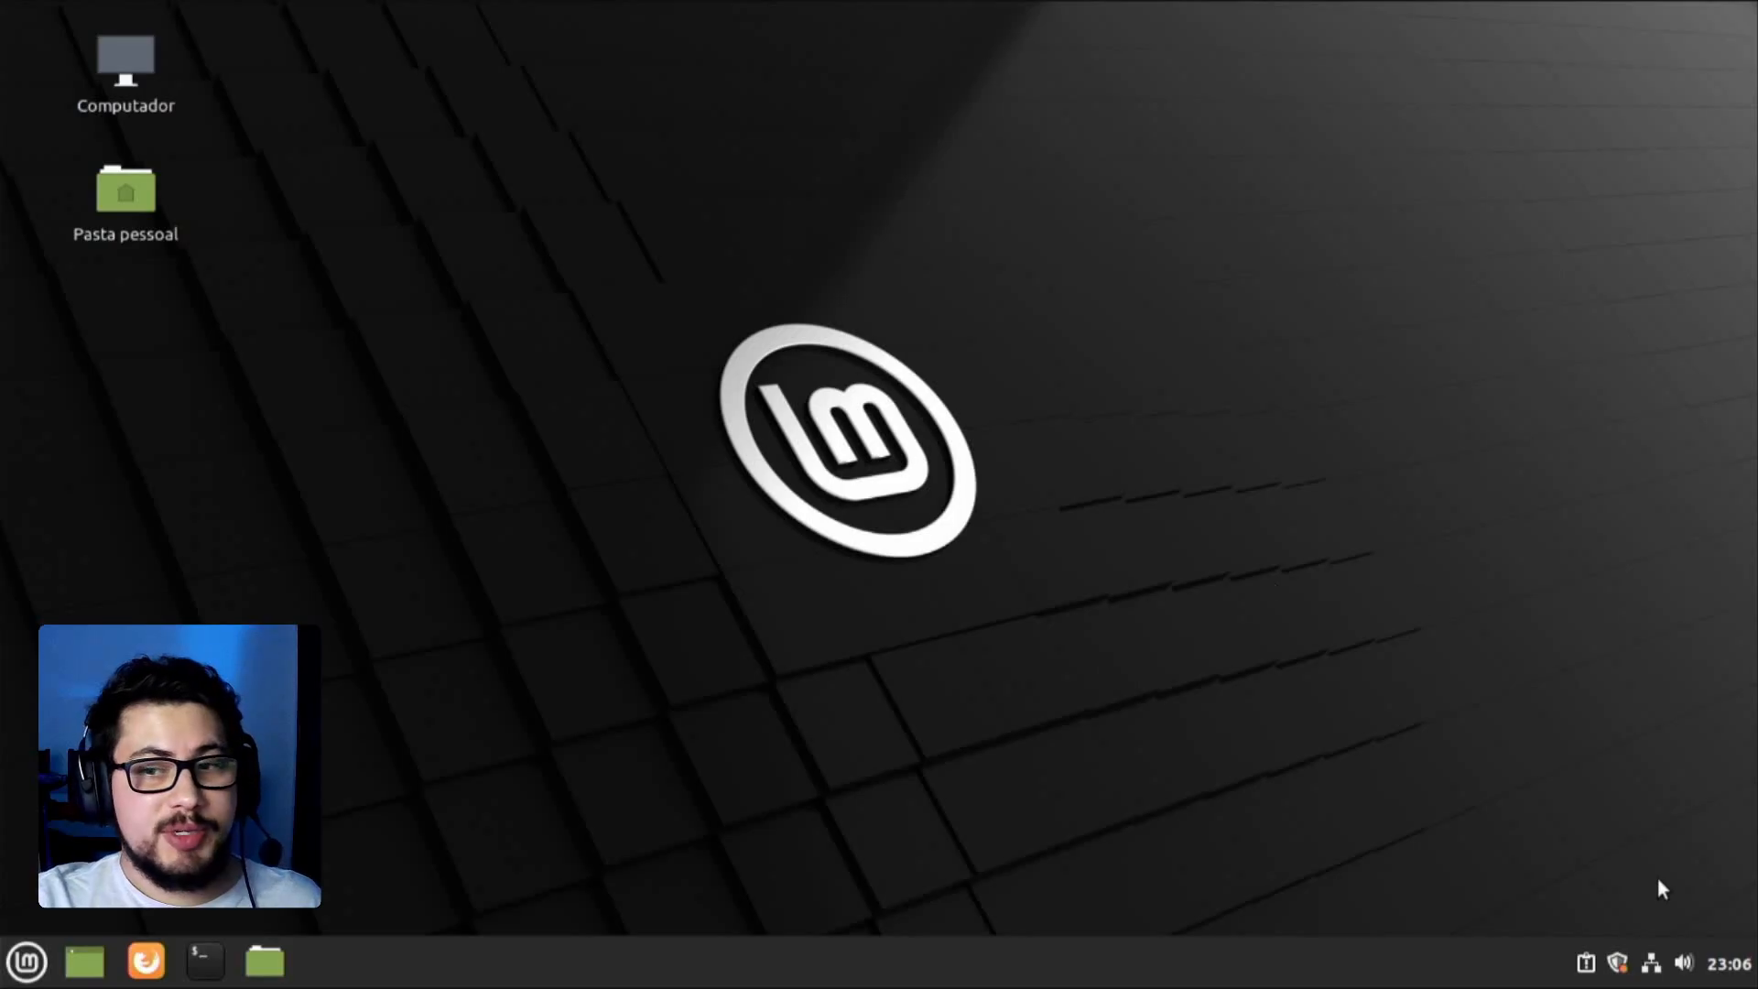
# Step: Open the update manager, dismiss its welcome page, accept switching to a local mirror and authenticate with the account password
pyautogui.click(1618, 962)
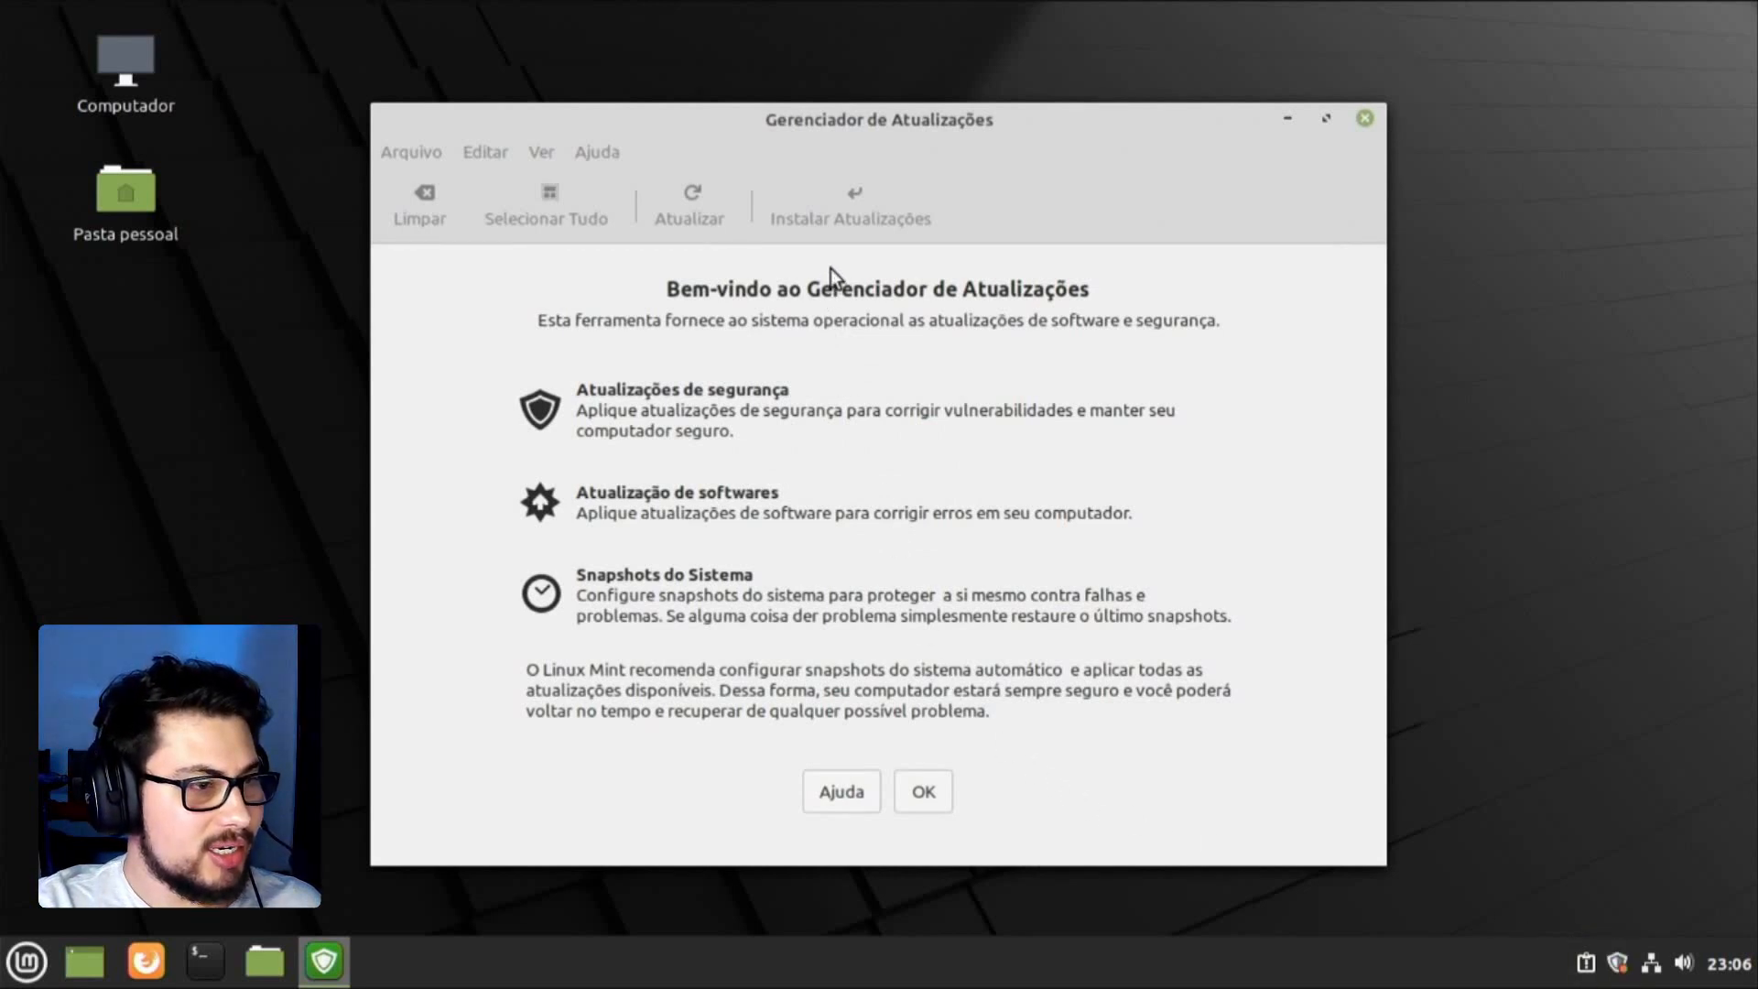
pyautogui.click(908, 798)
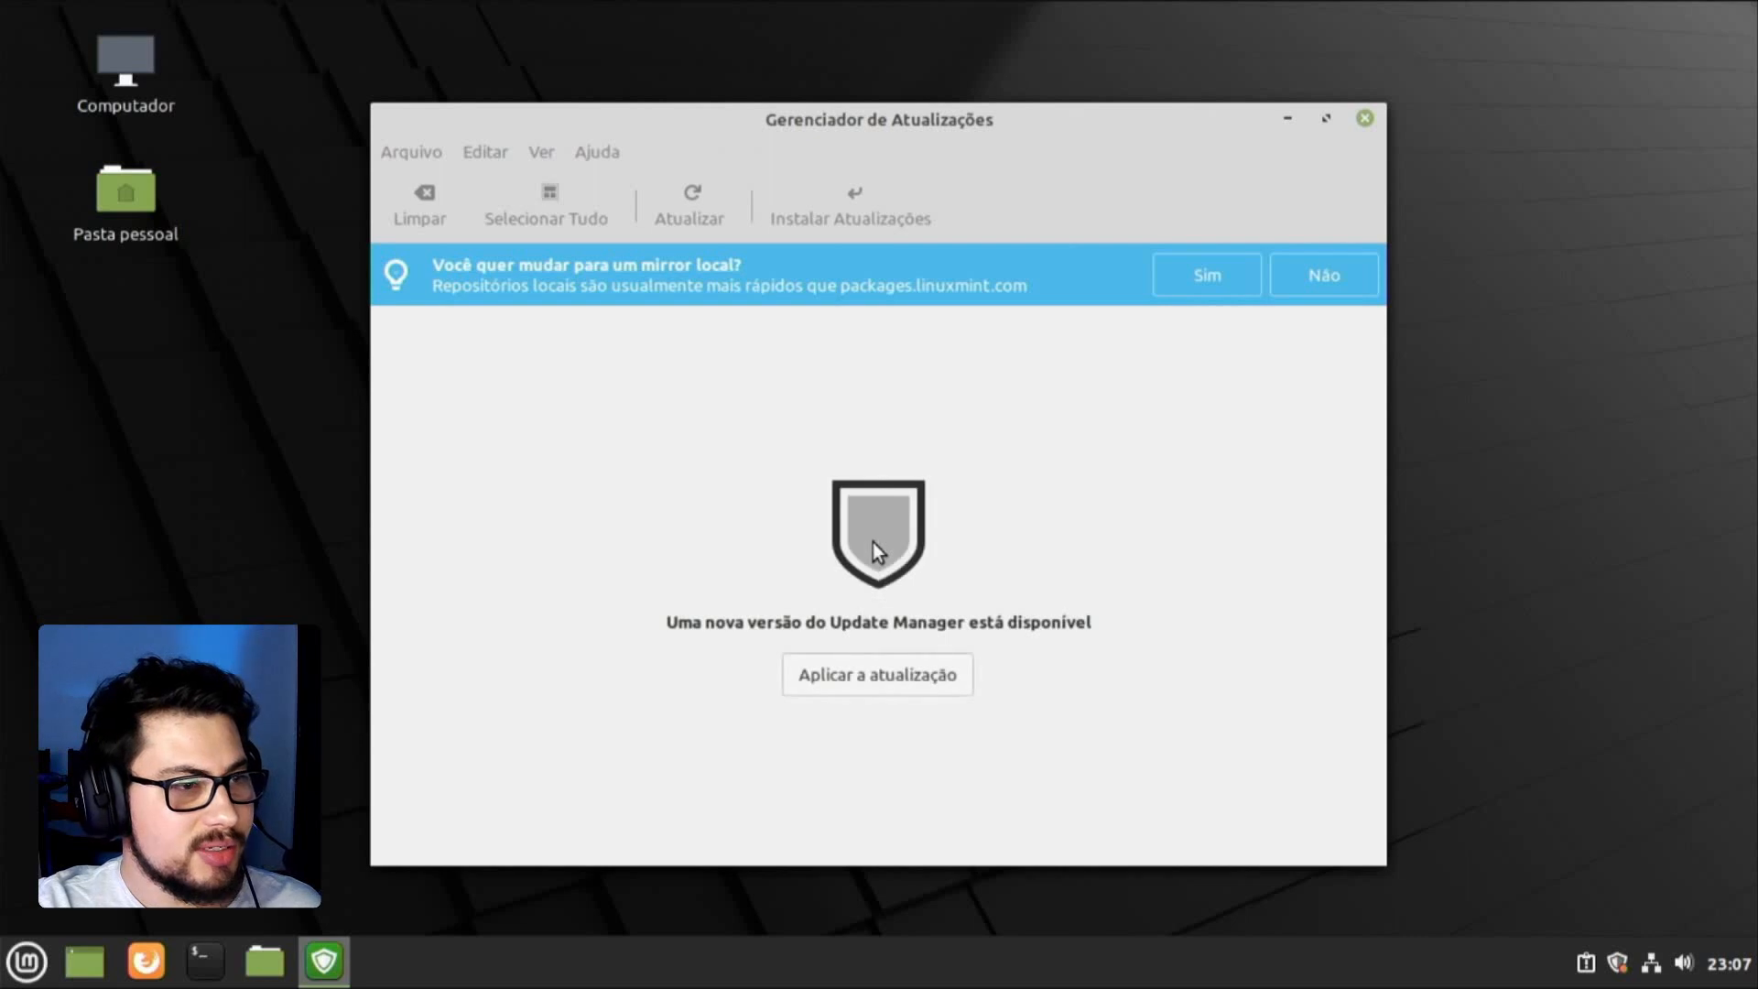
pyautogui.click(1209, 280)
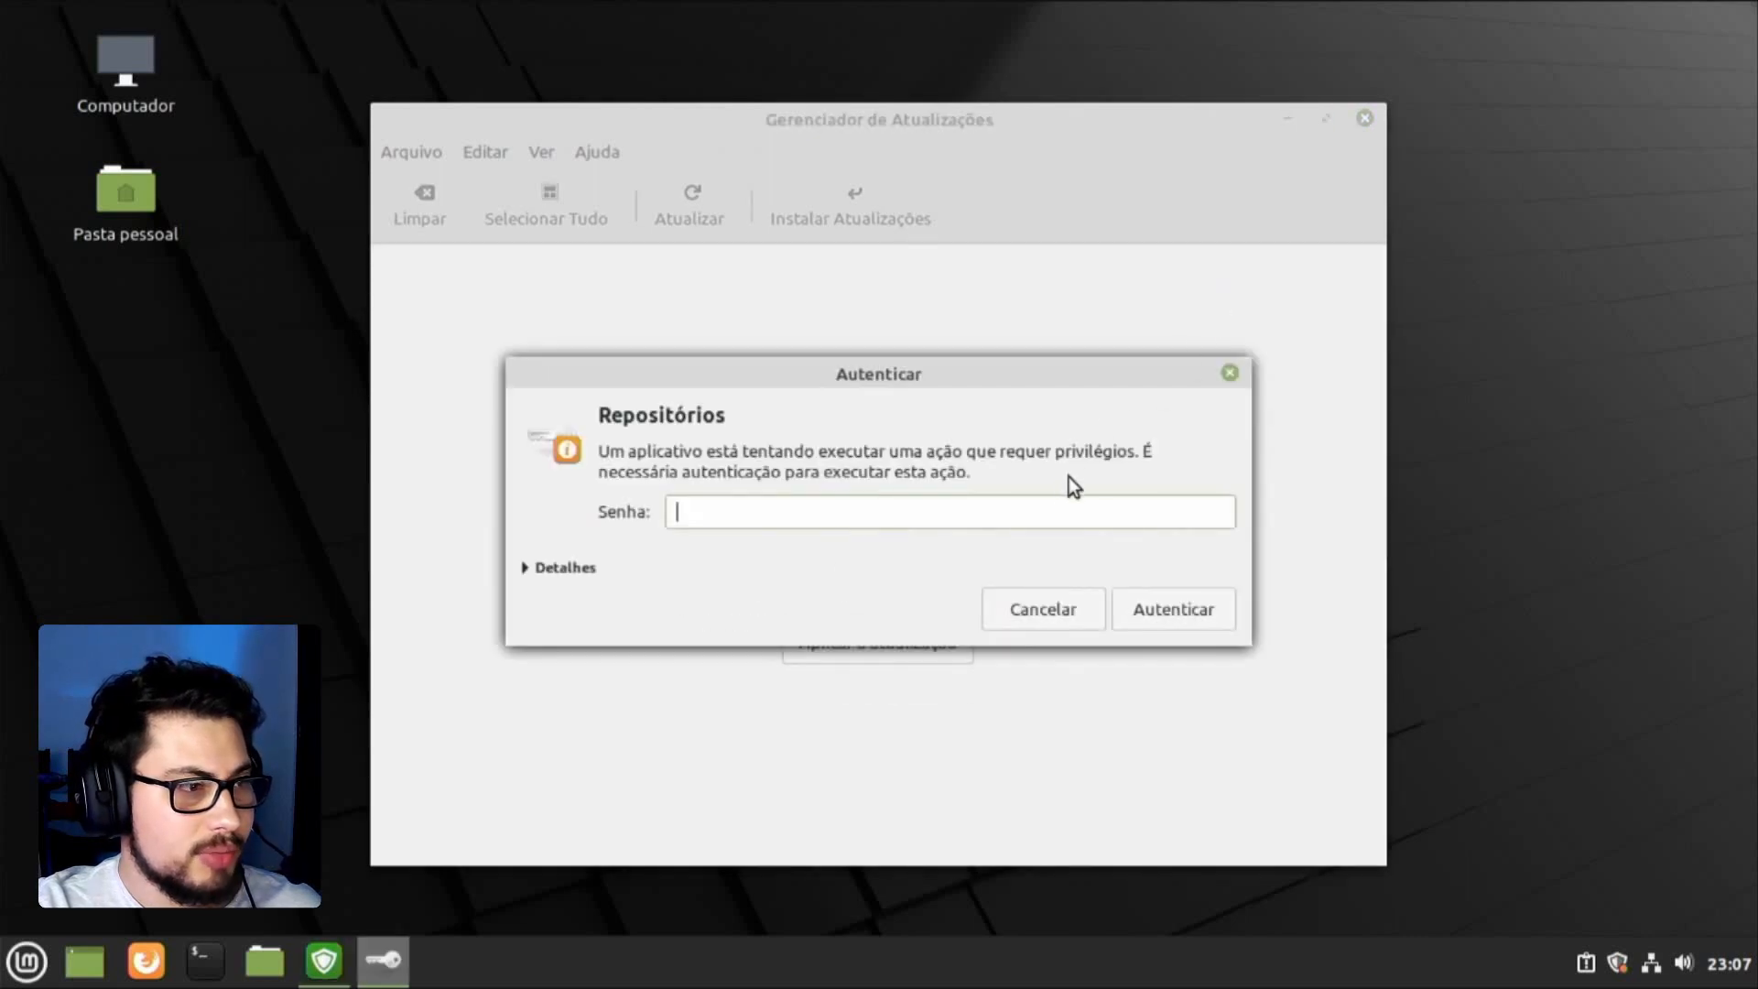
pyautogui.press('Return')
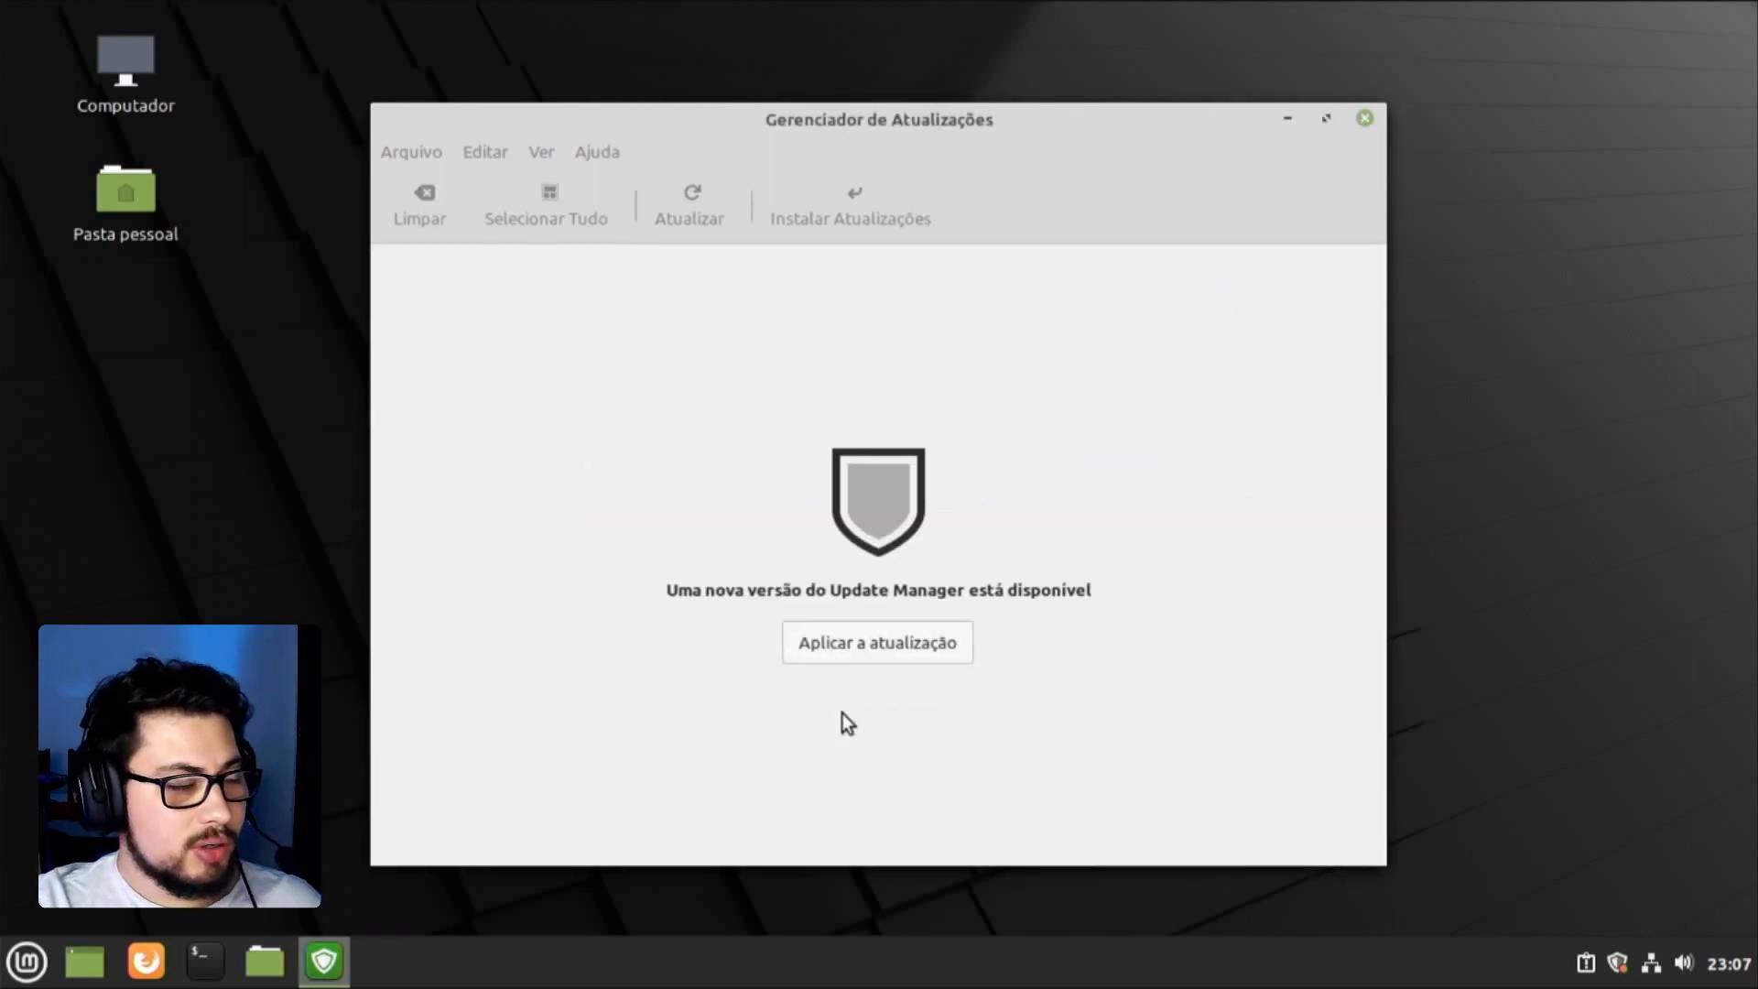
pyautogui.click(994, 248)
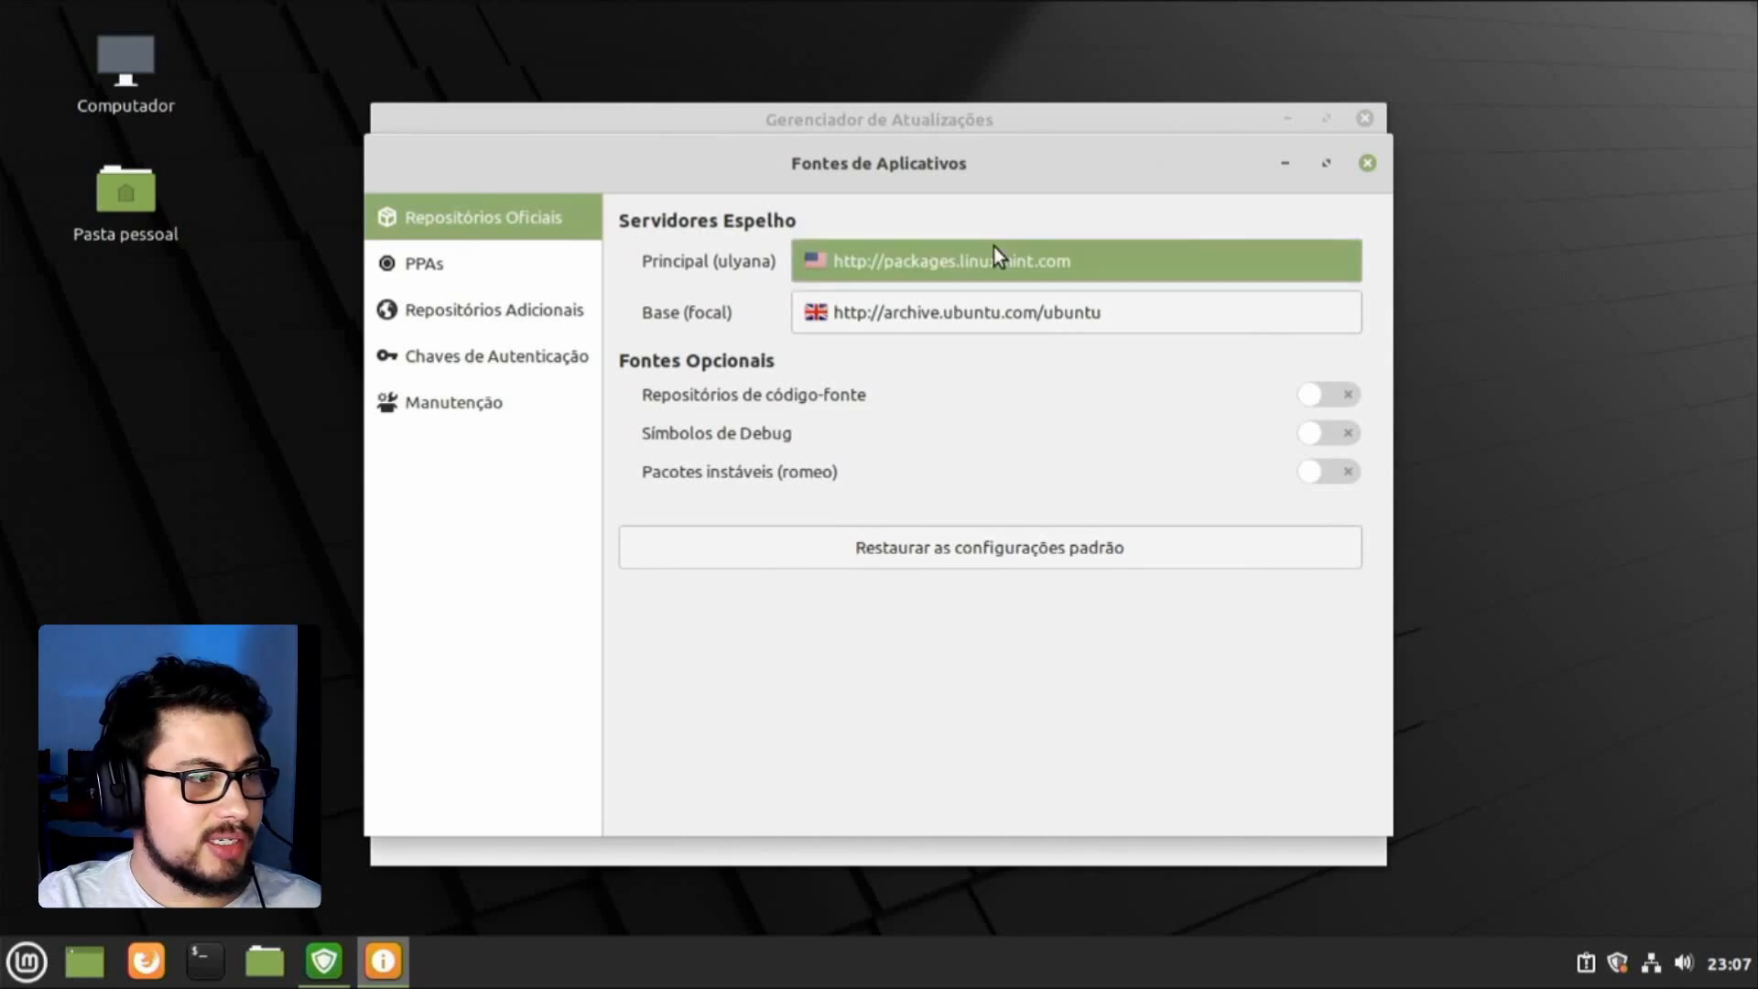
pyautogui.click(1127, 745)
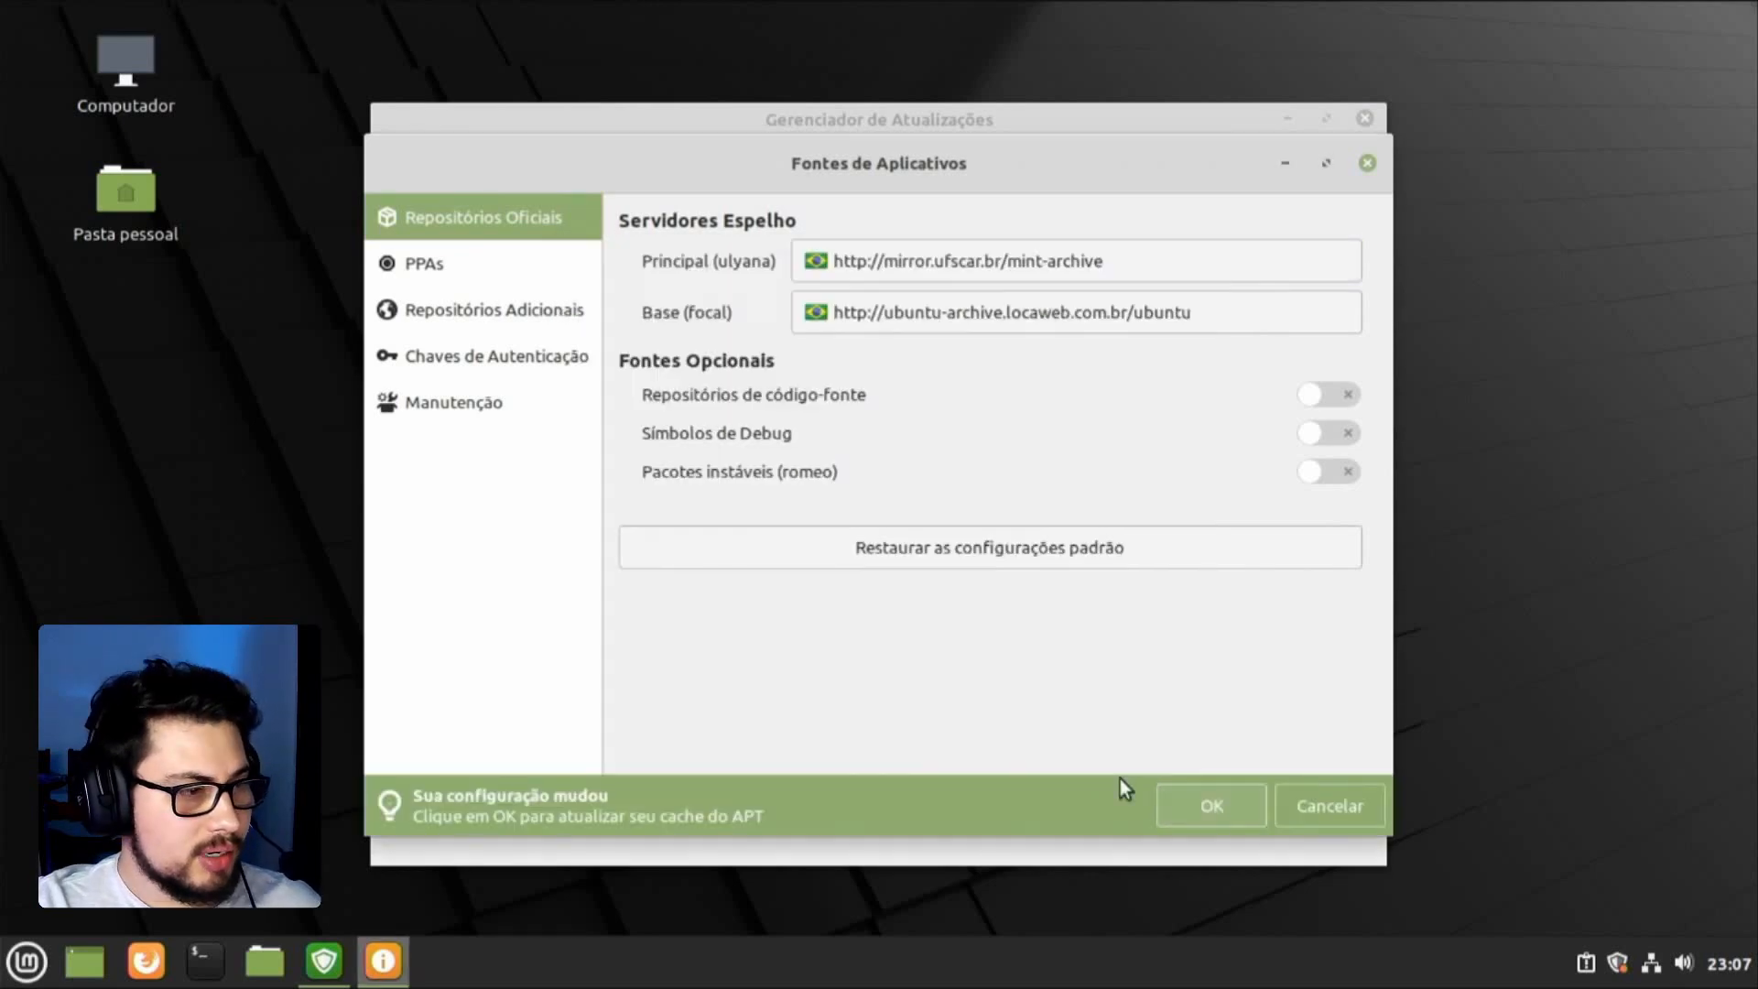
pyautogui.click(1196, 802)
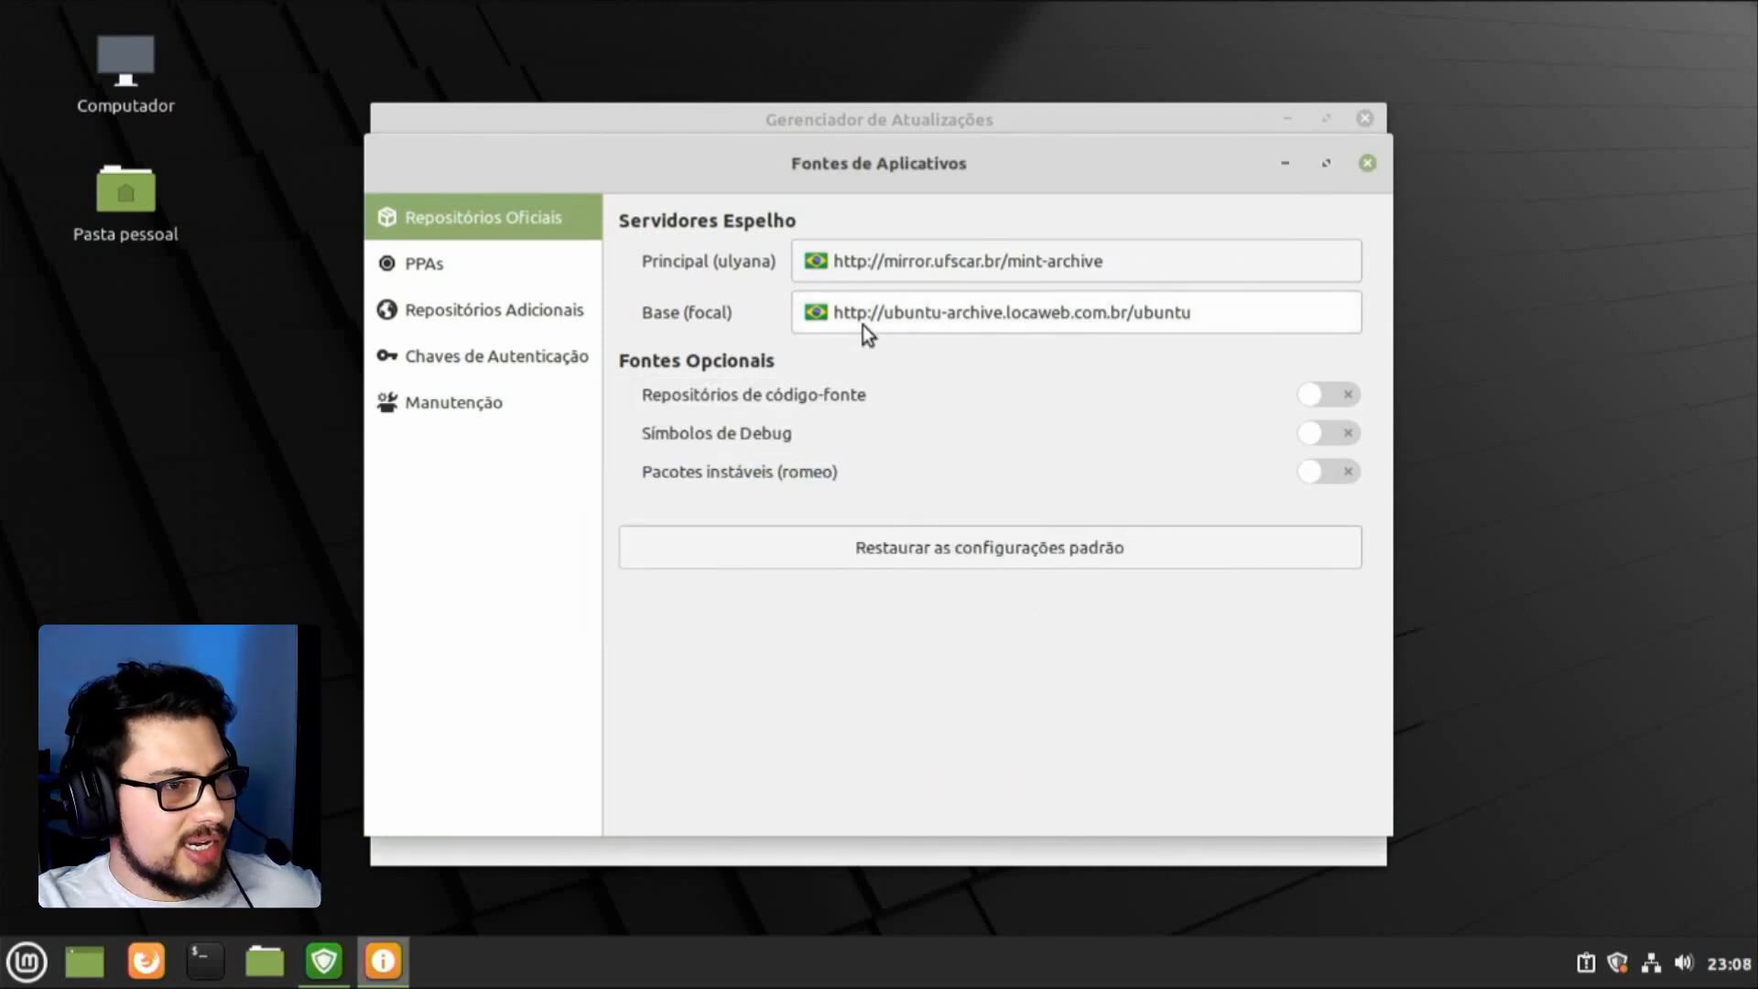
pyautogui.click(1365, 164)
# Step: Apply the new version of the update manager, authenticating with the account password
pyautogui.click(850, 631)
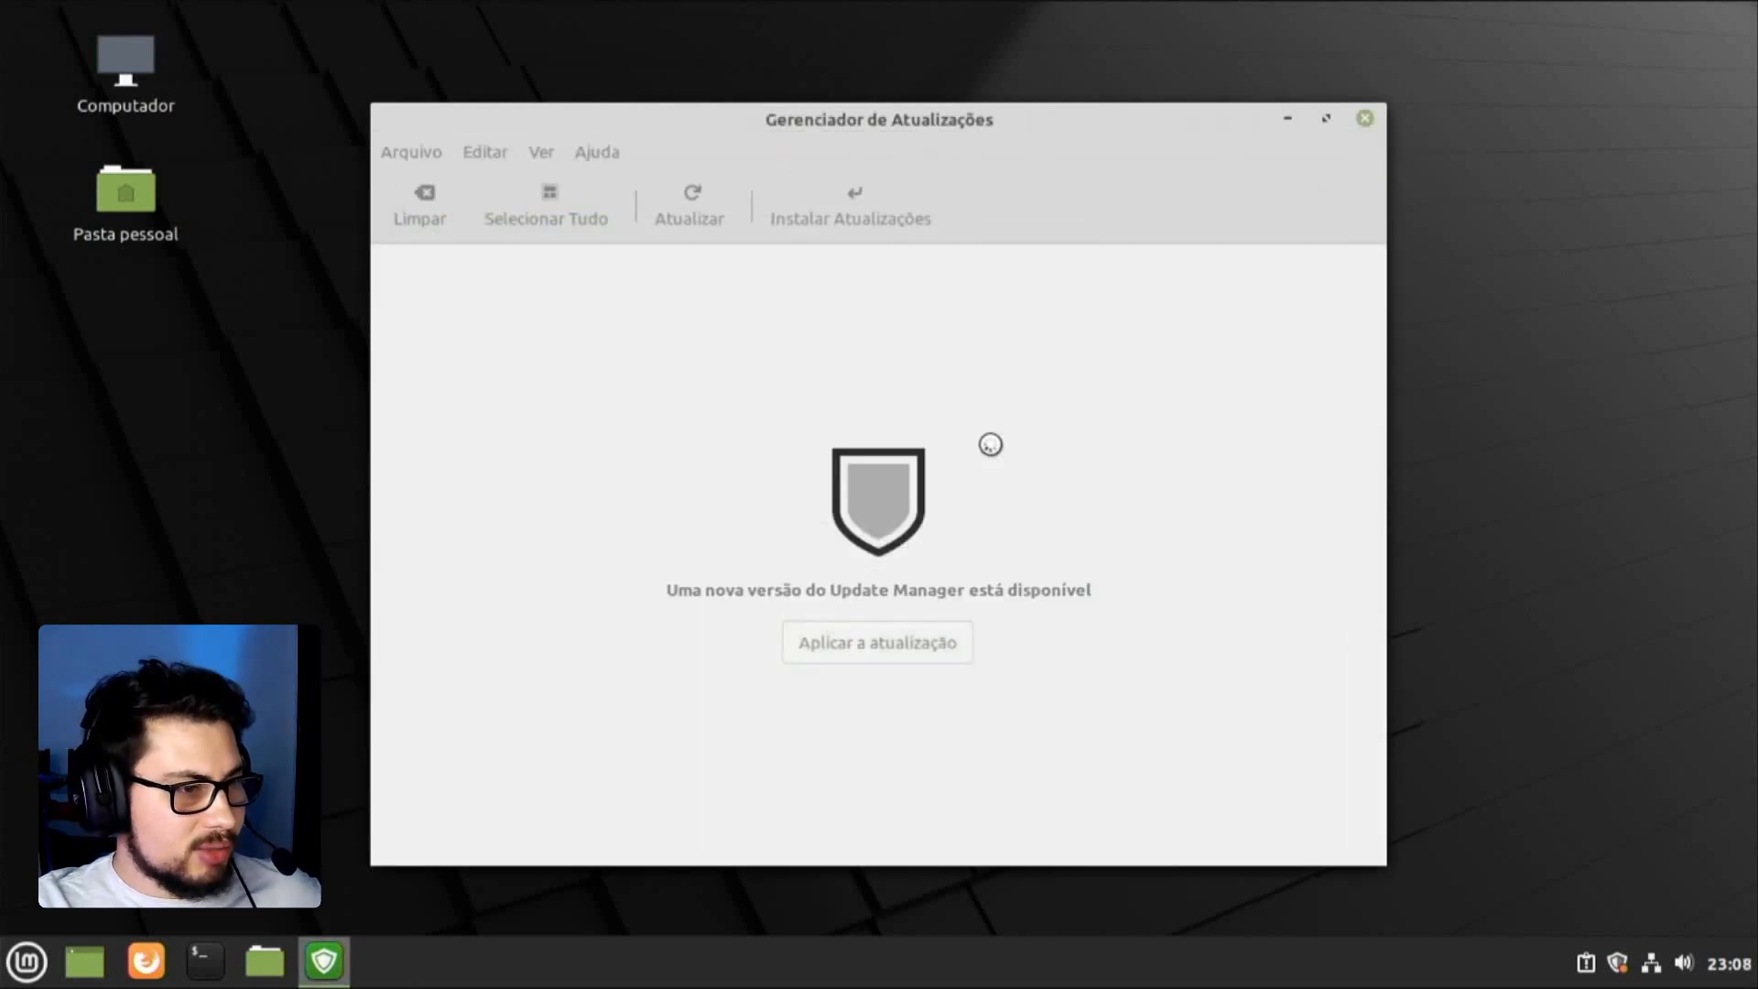
pyautogui.write('•')
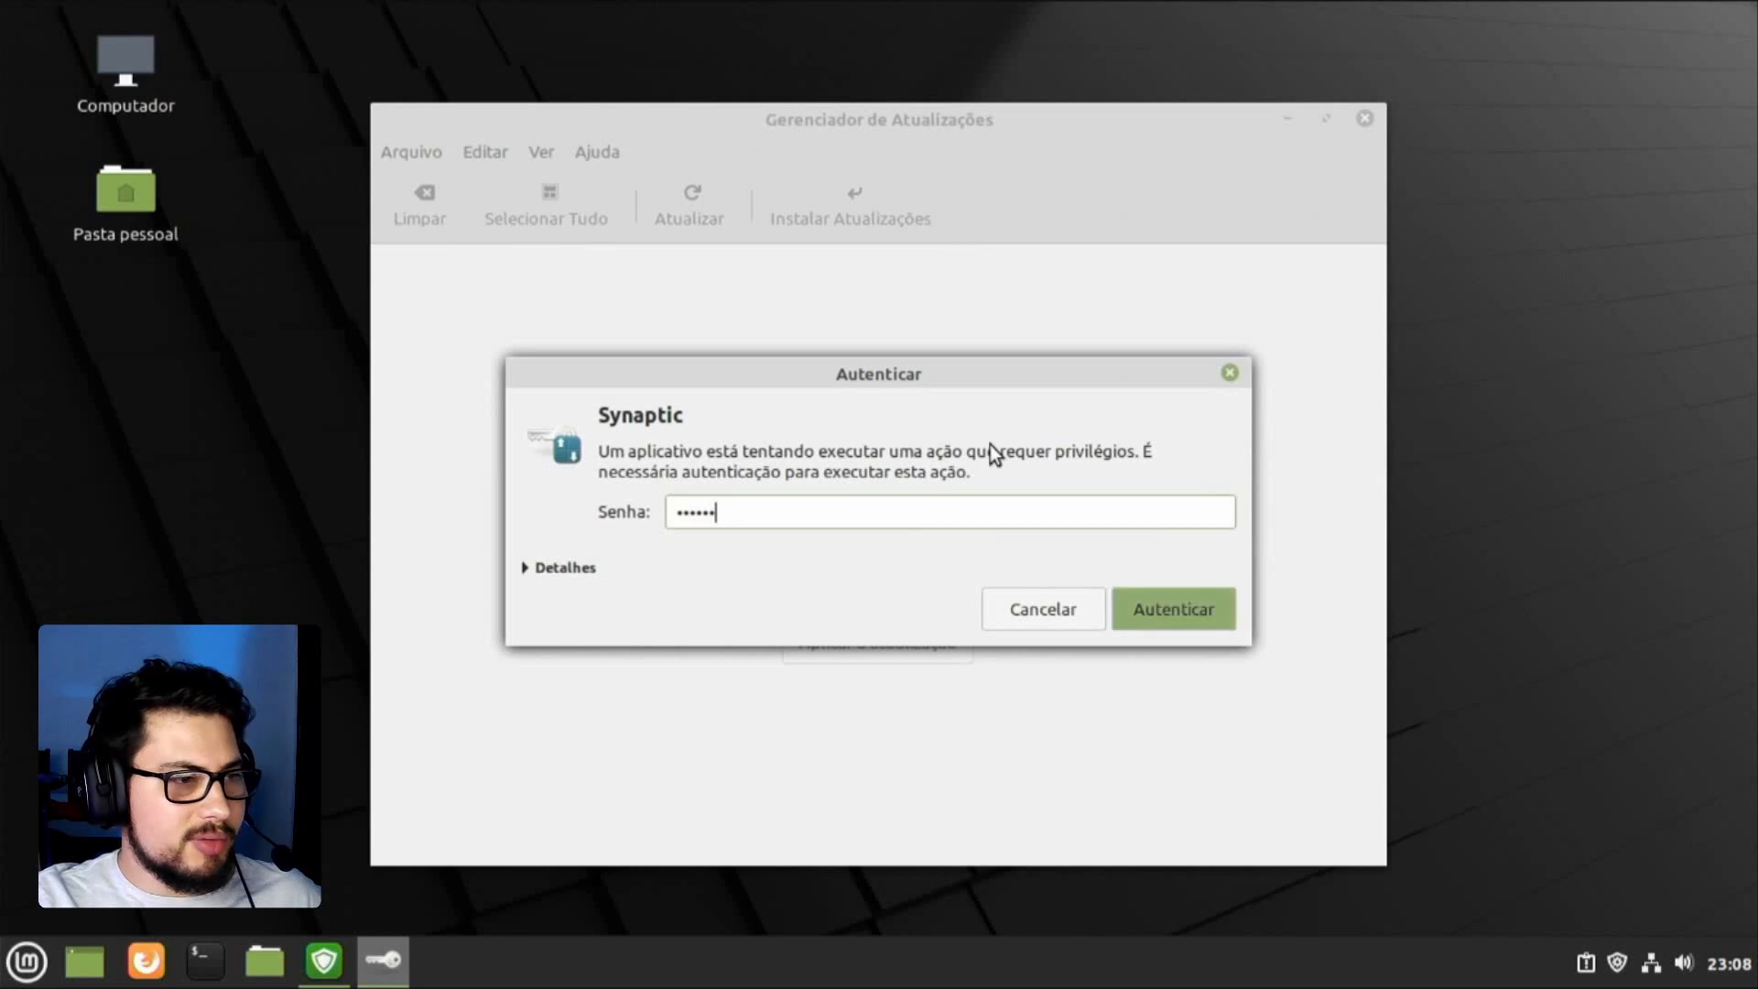
pyautogui.press('Return')
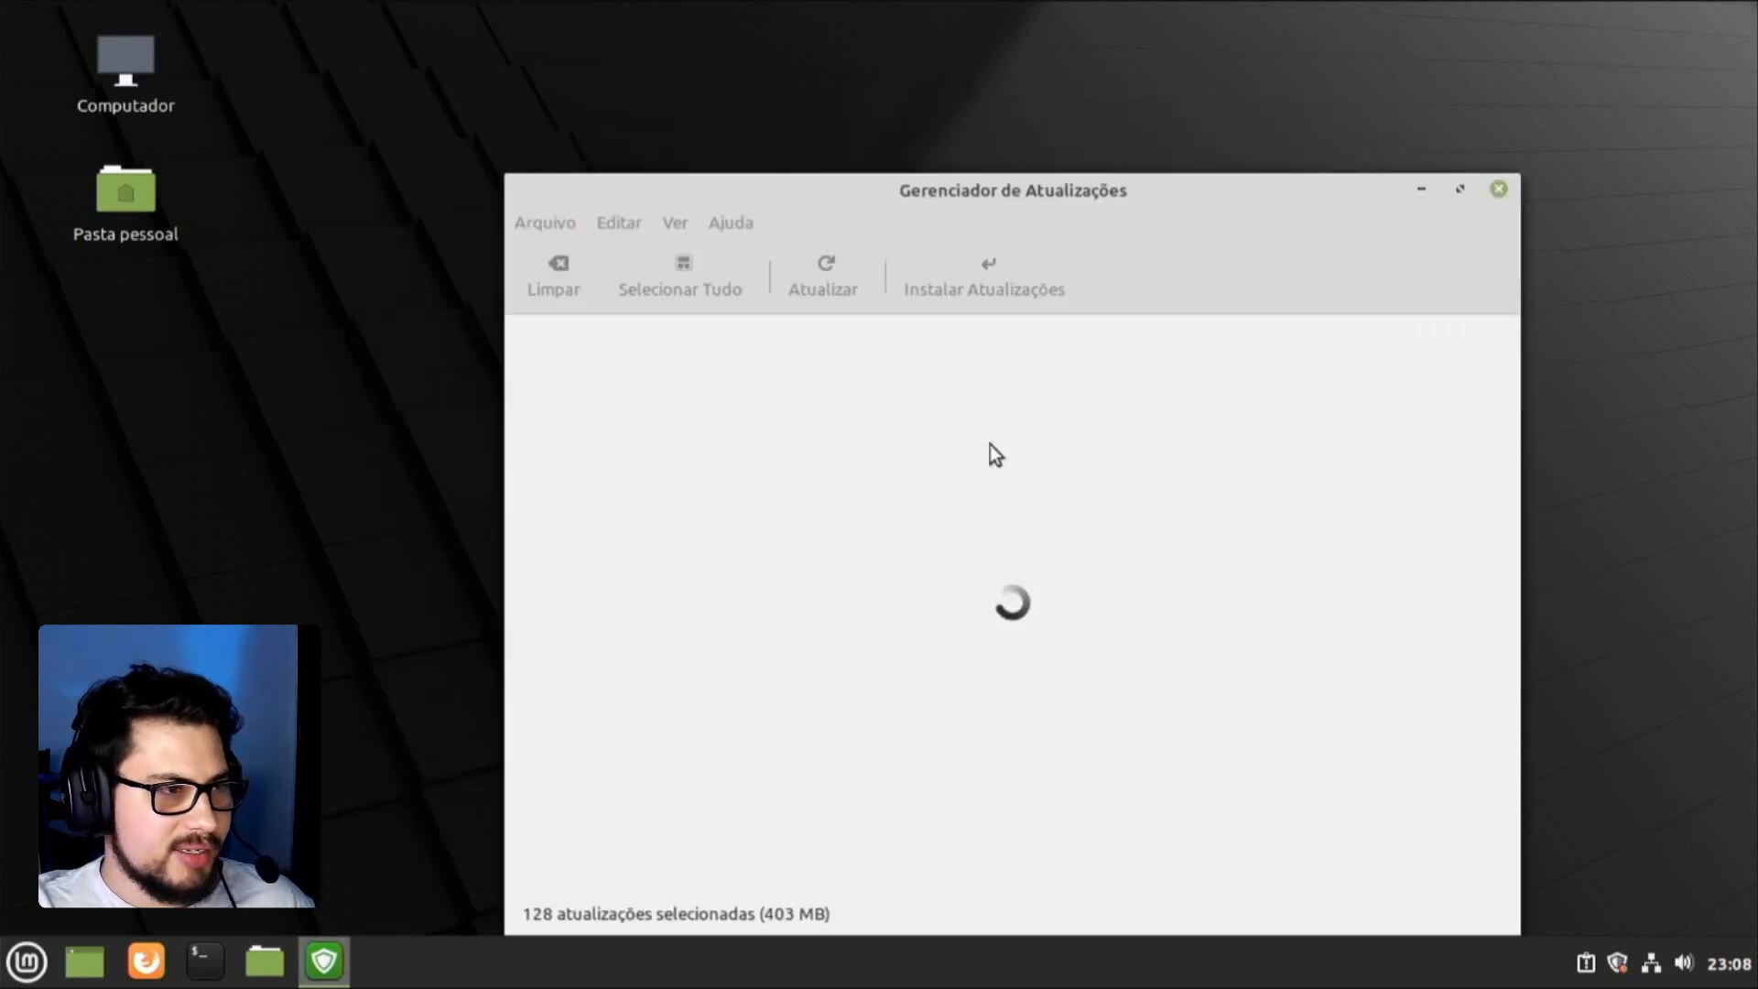
# Step: Install all selected system updates, accept the additional package changes and authenticate with the account password
pyautogui.moveTo(1013, 184); pyautogui.dragTo(936, 99)
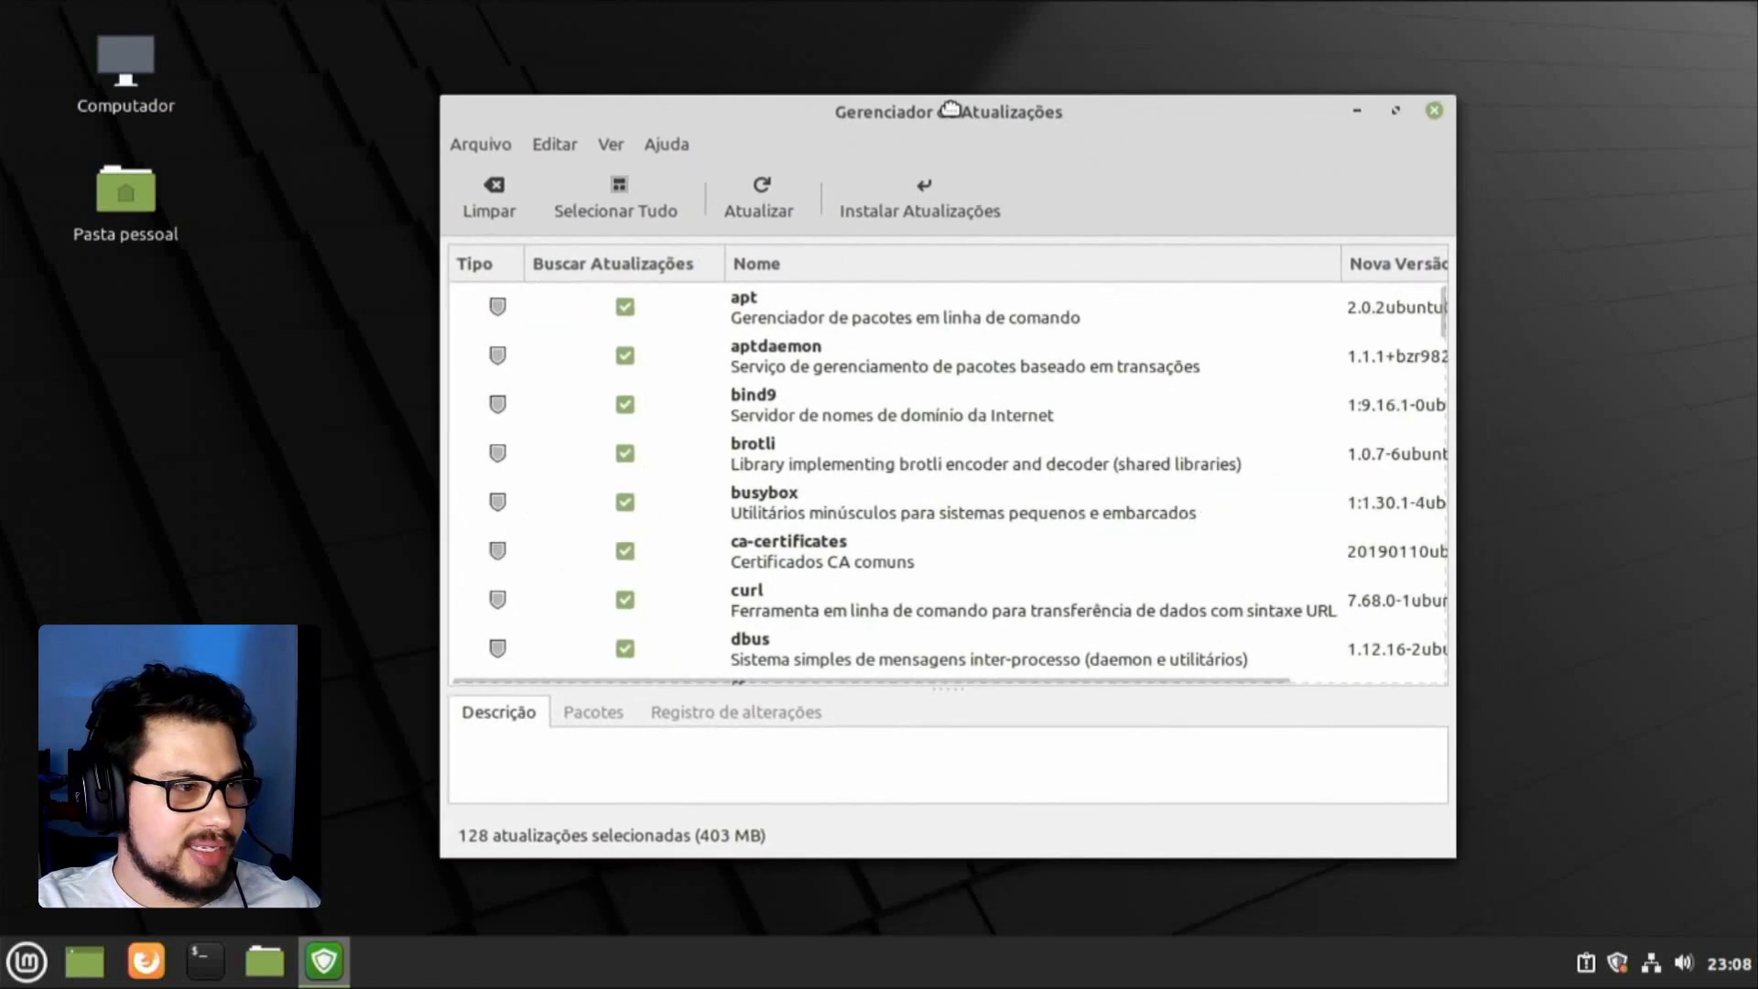
pyautogui.click(914, 192)
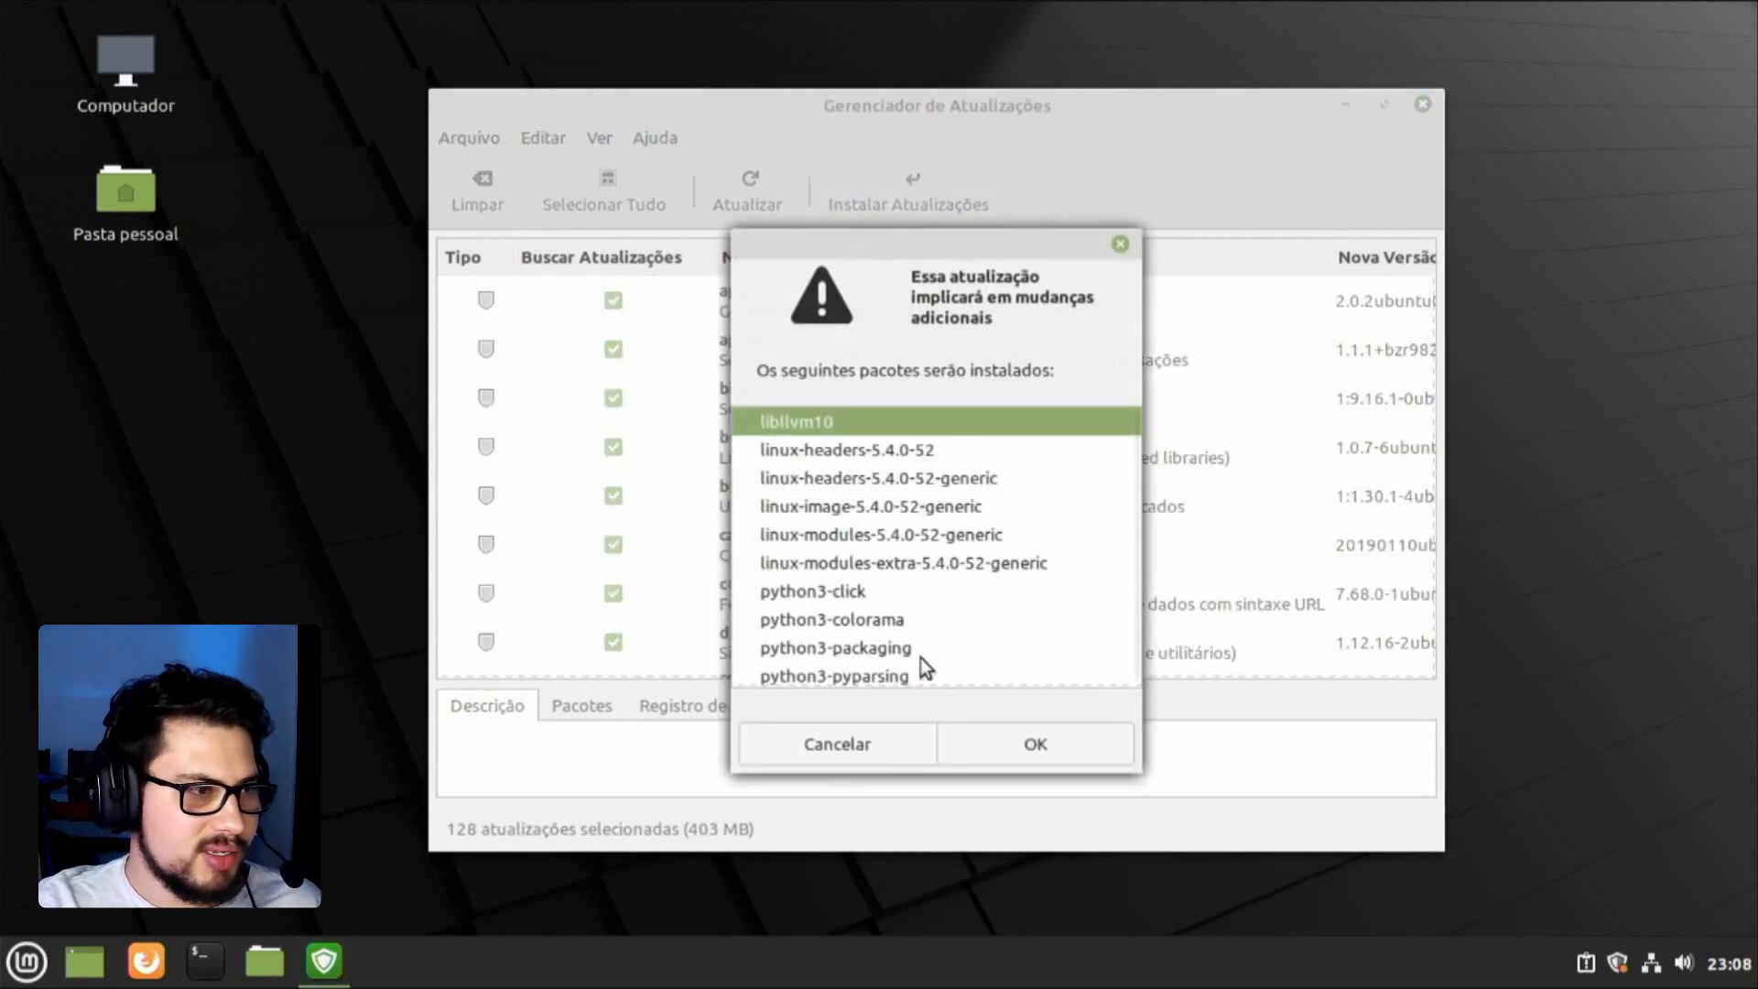
pyautogui.click(1004, 750)
pyautogui.write('******')
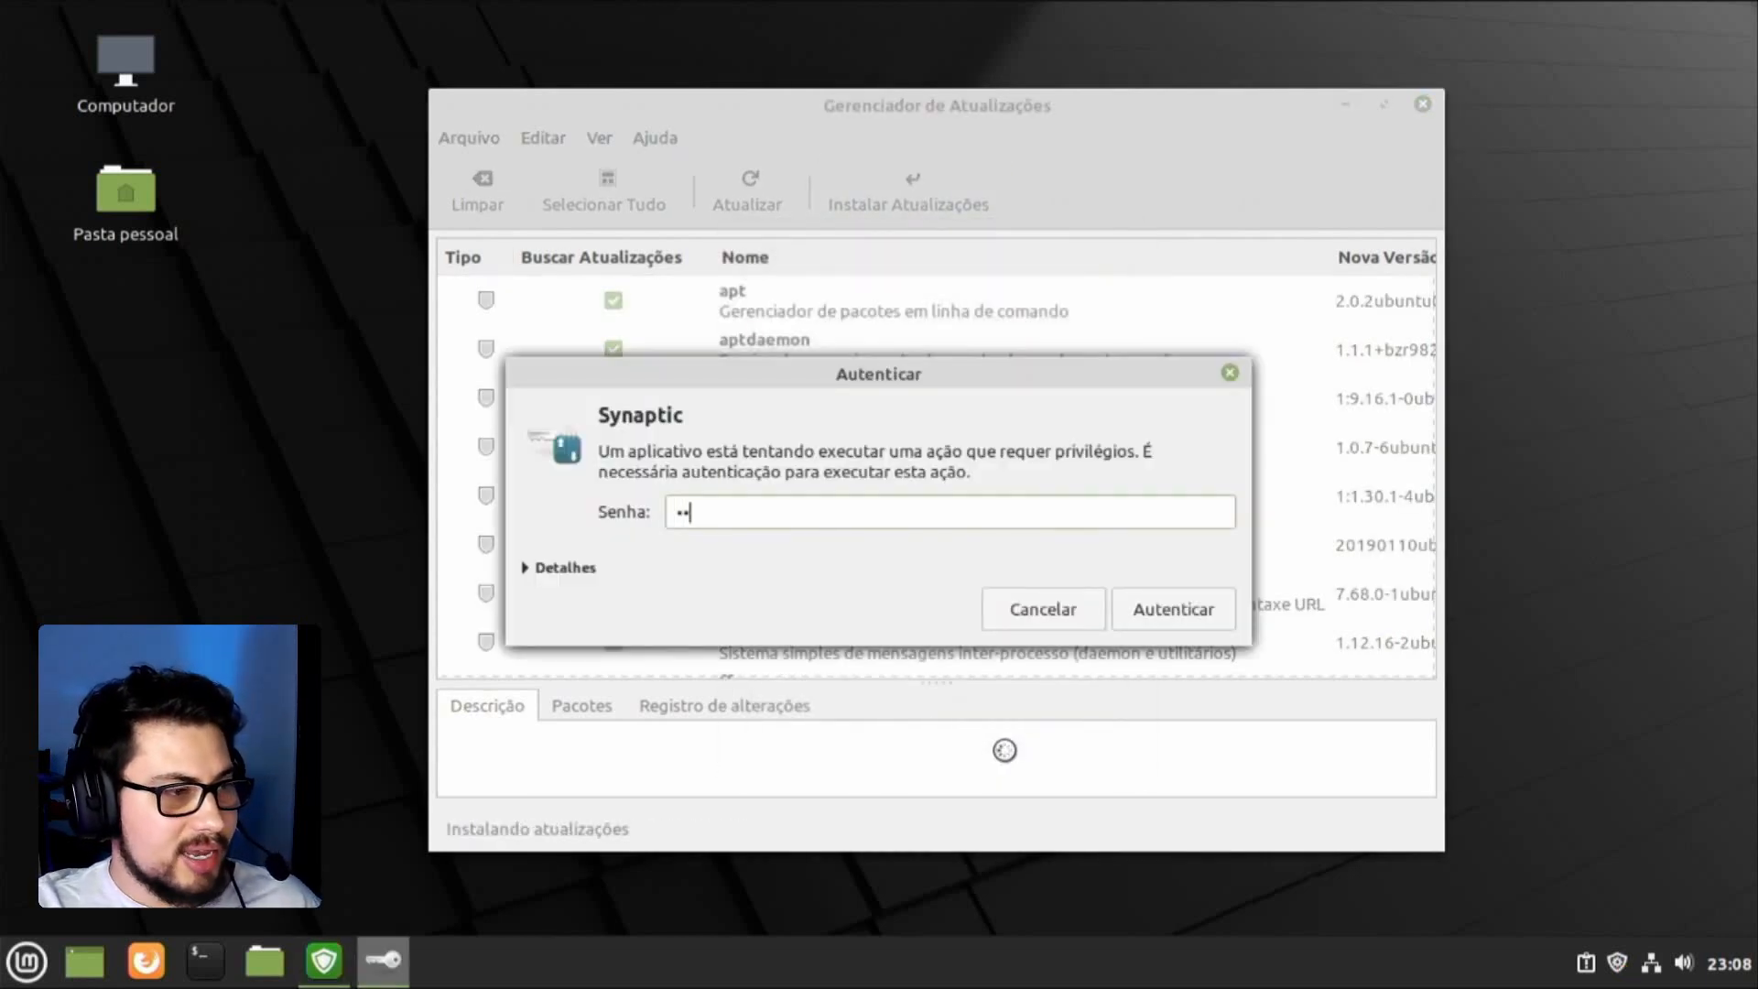
pyautogui.press('Return')
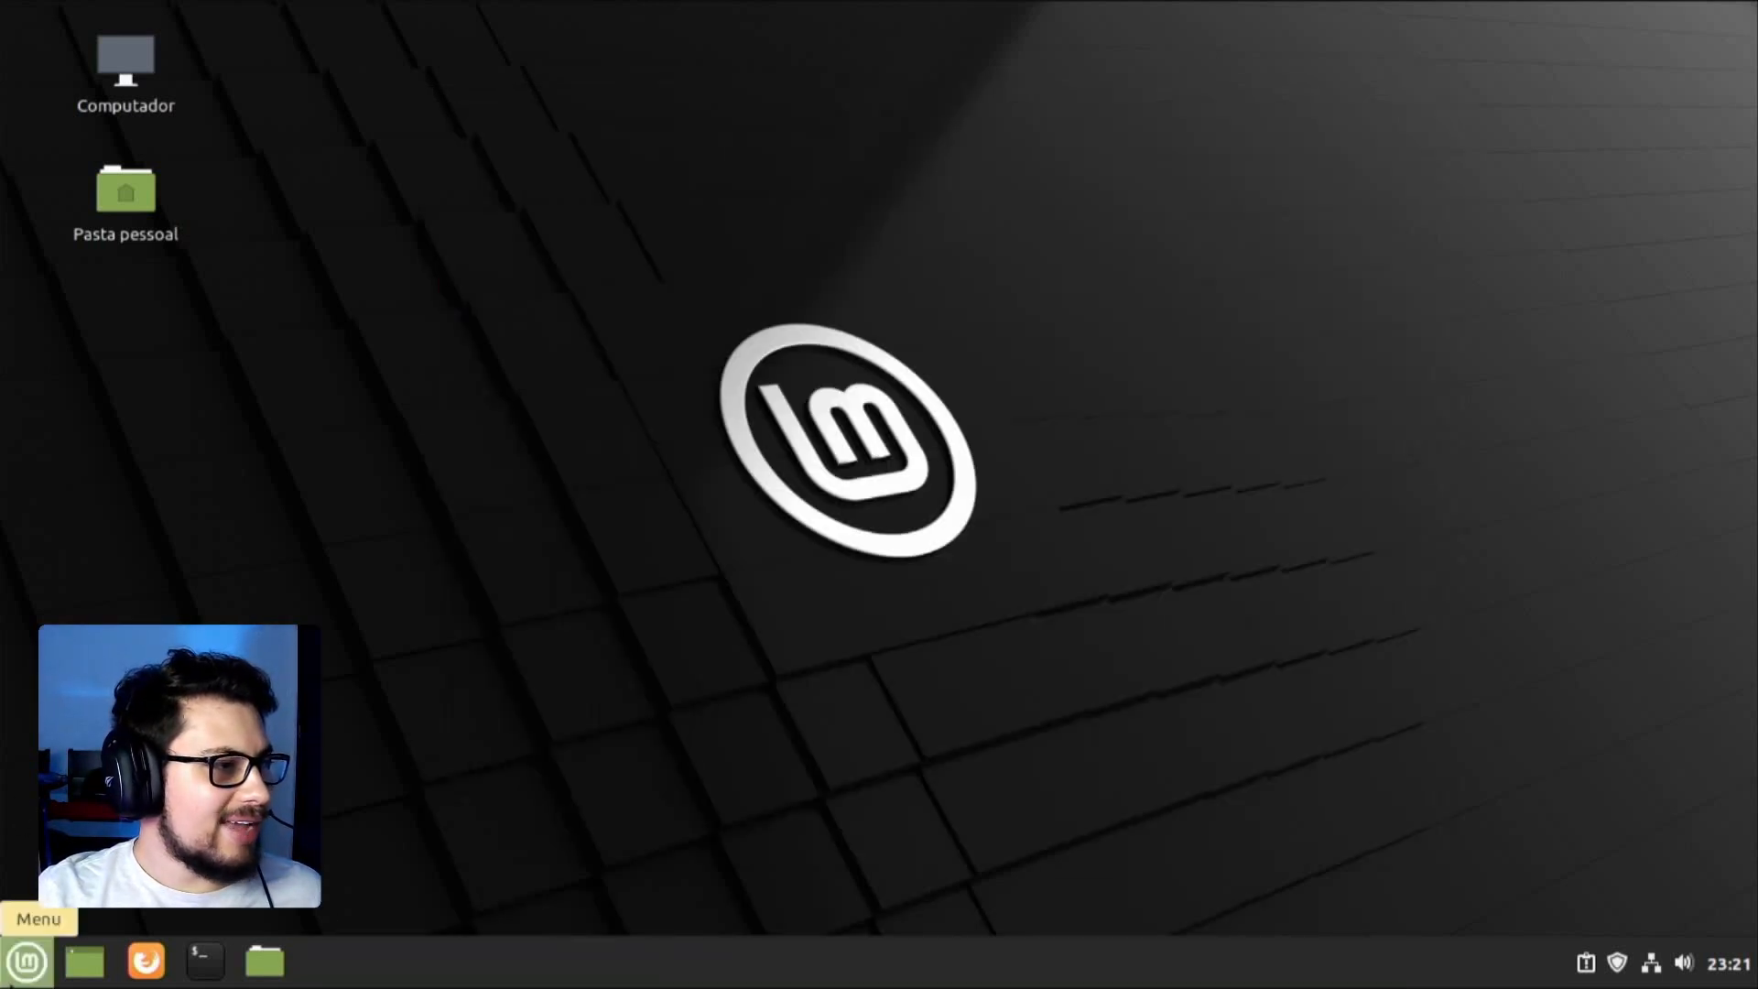
# Step: Open the driver manager with the account password and apply the recommended nvidia-driver-450 for the GeForce GTX 950
pyautogui.click(27, 962)
pyautogui.write('drive')
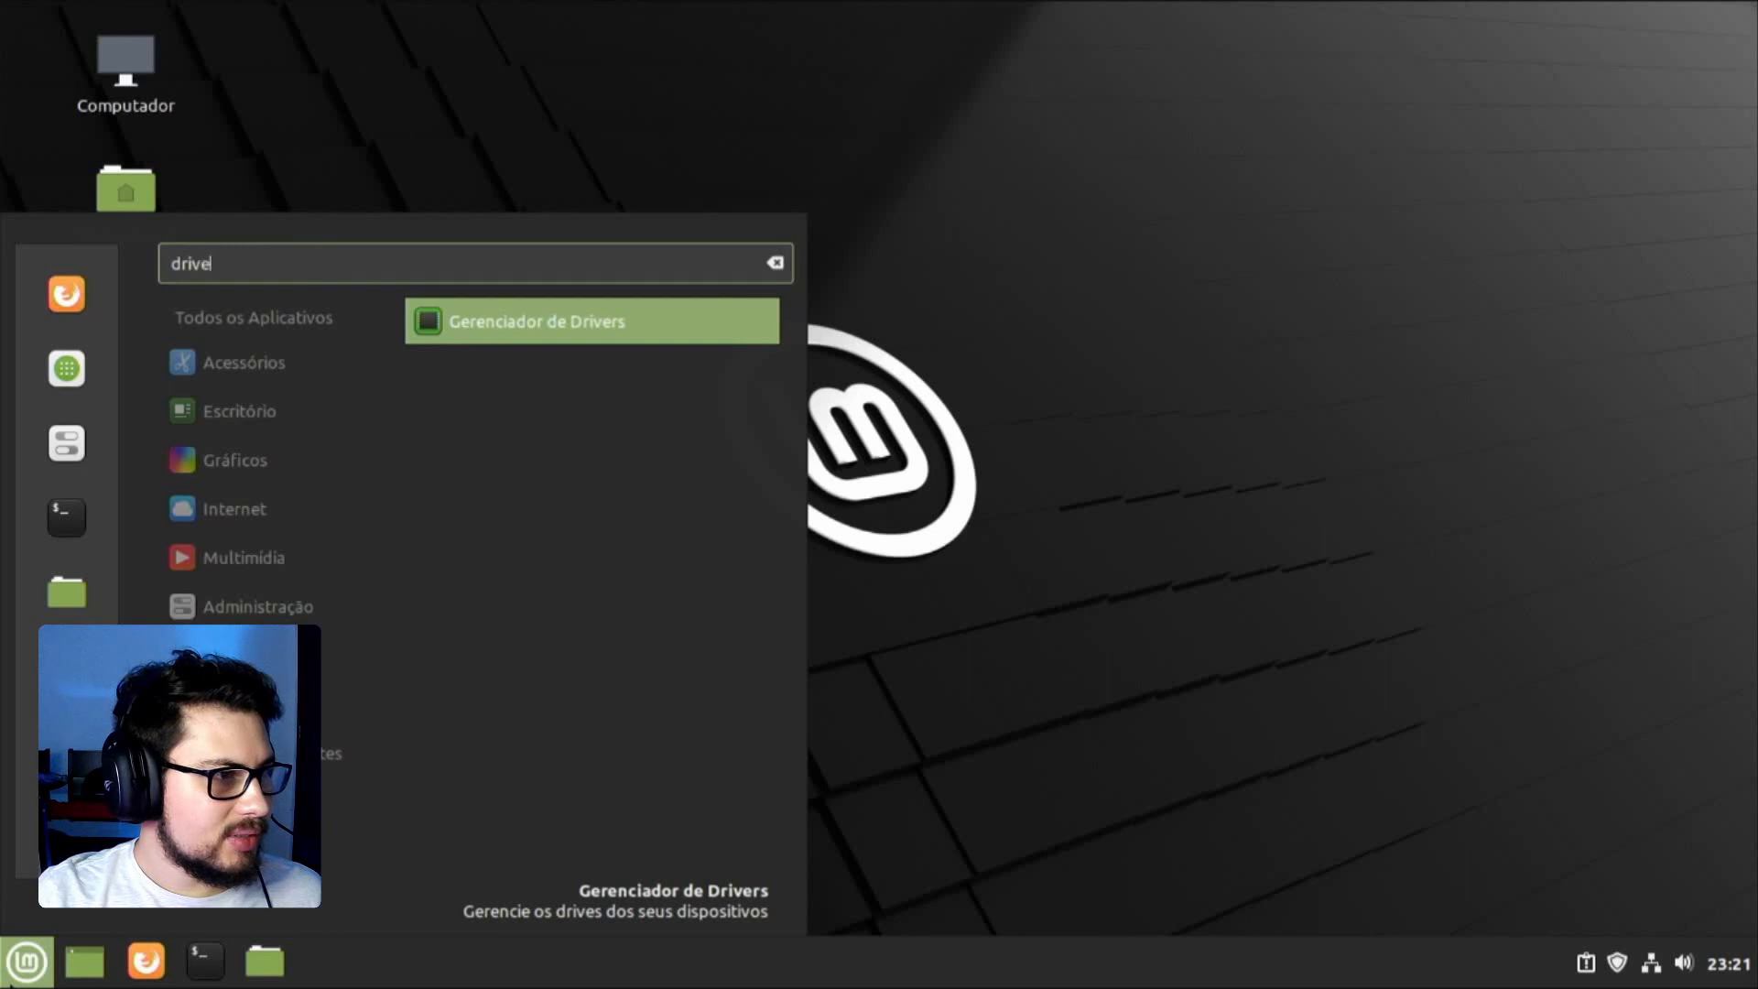
pyautogui.press('Return')
pyautogui.write('******')
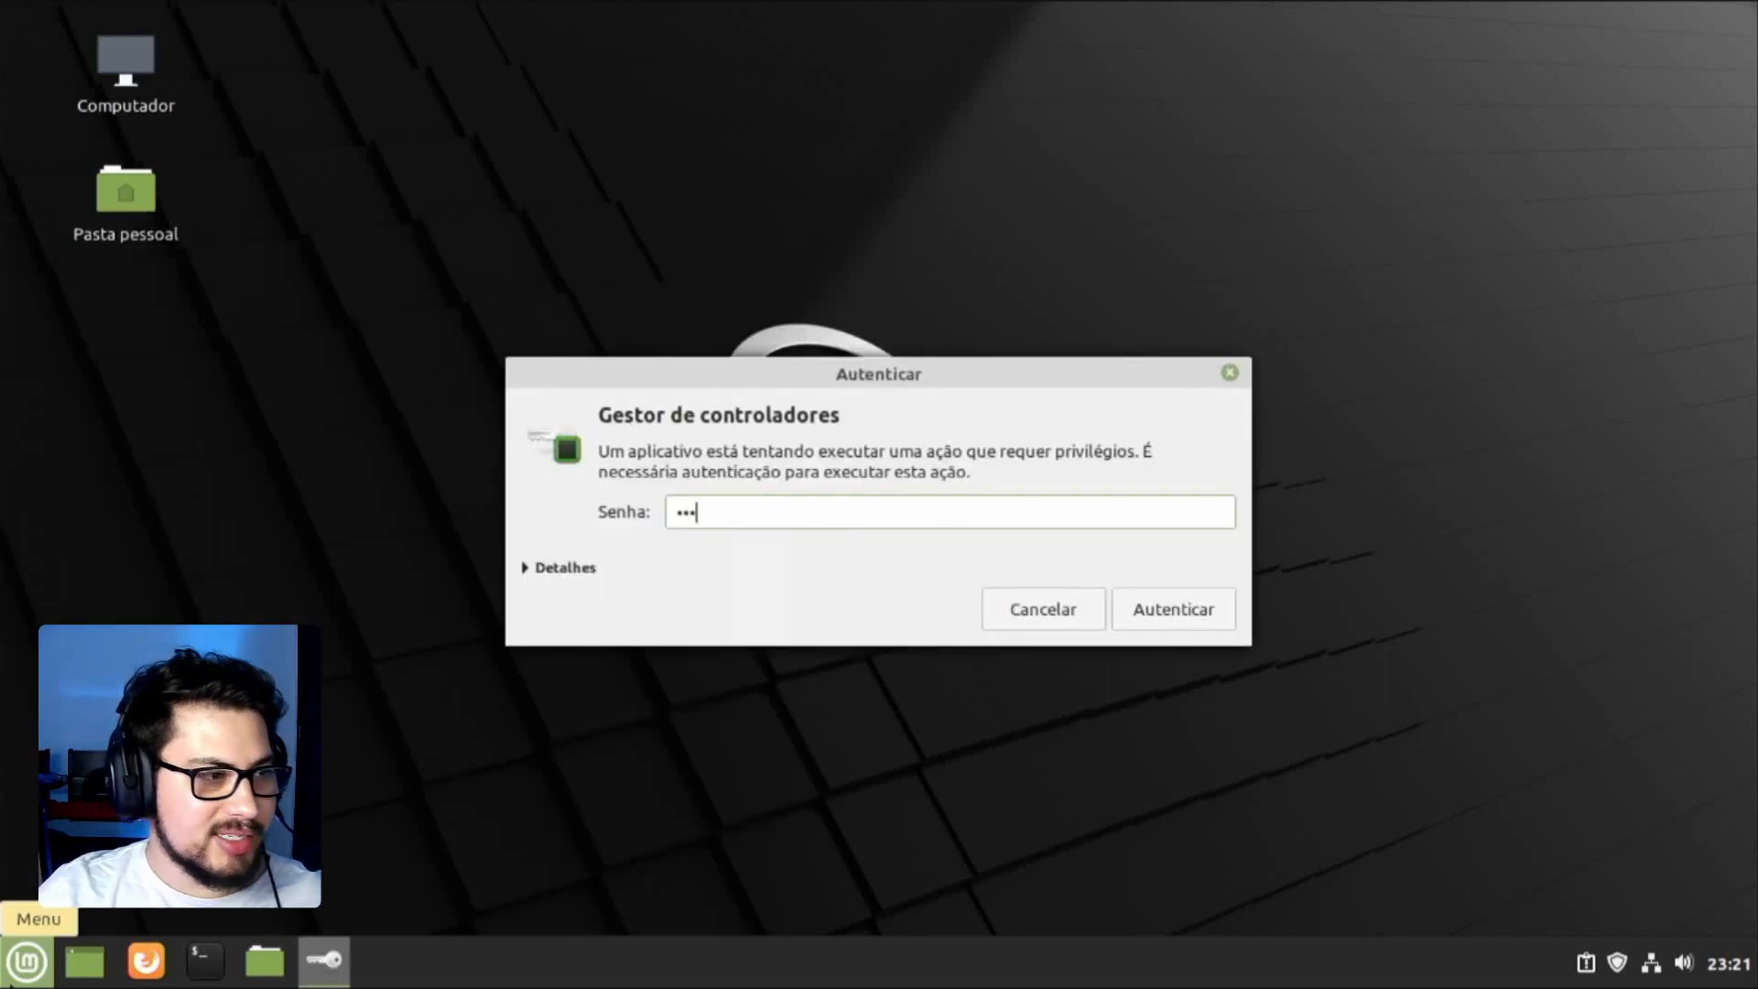
pyautogui.press('Return')
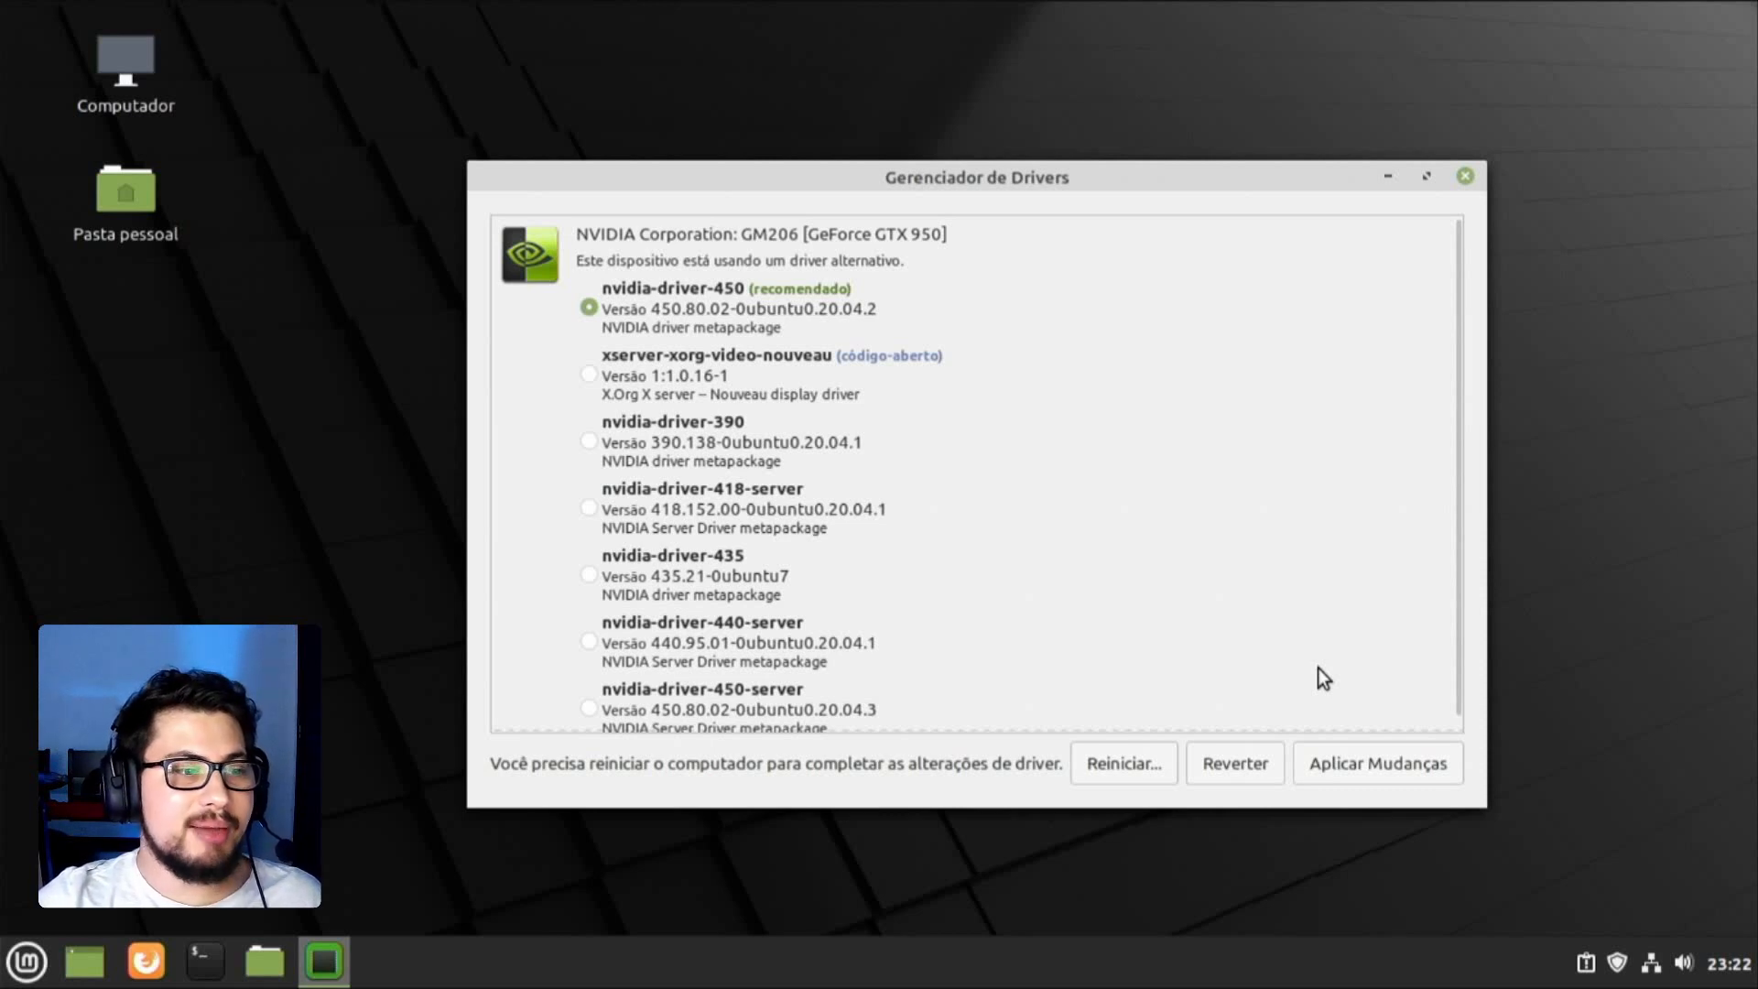
pyautogui.click(1378, 762)
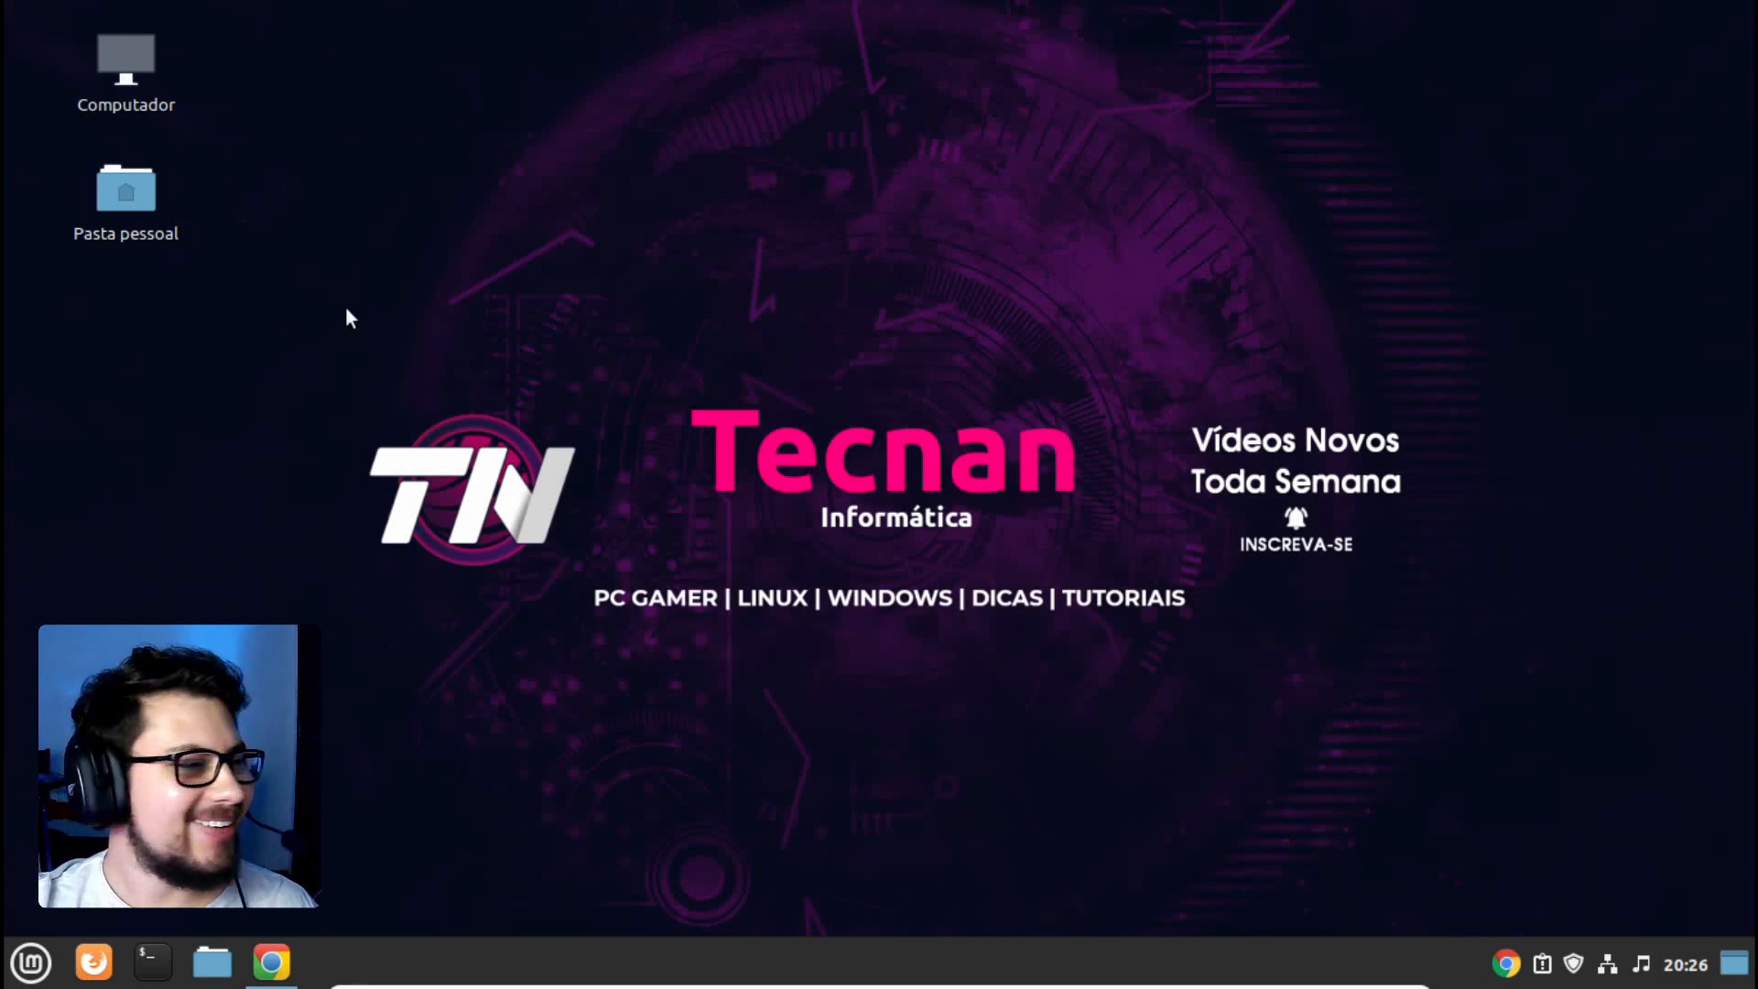
# Step: Search the web for "steam" in a Chrome guest window and open the official Steam store site
pyautogui.moveTo(1175, 357); pyautogui.dragTo(1446, 628)
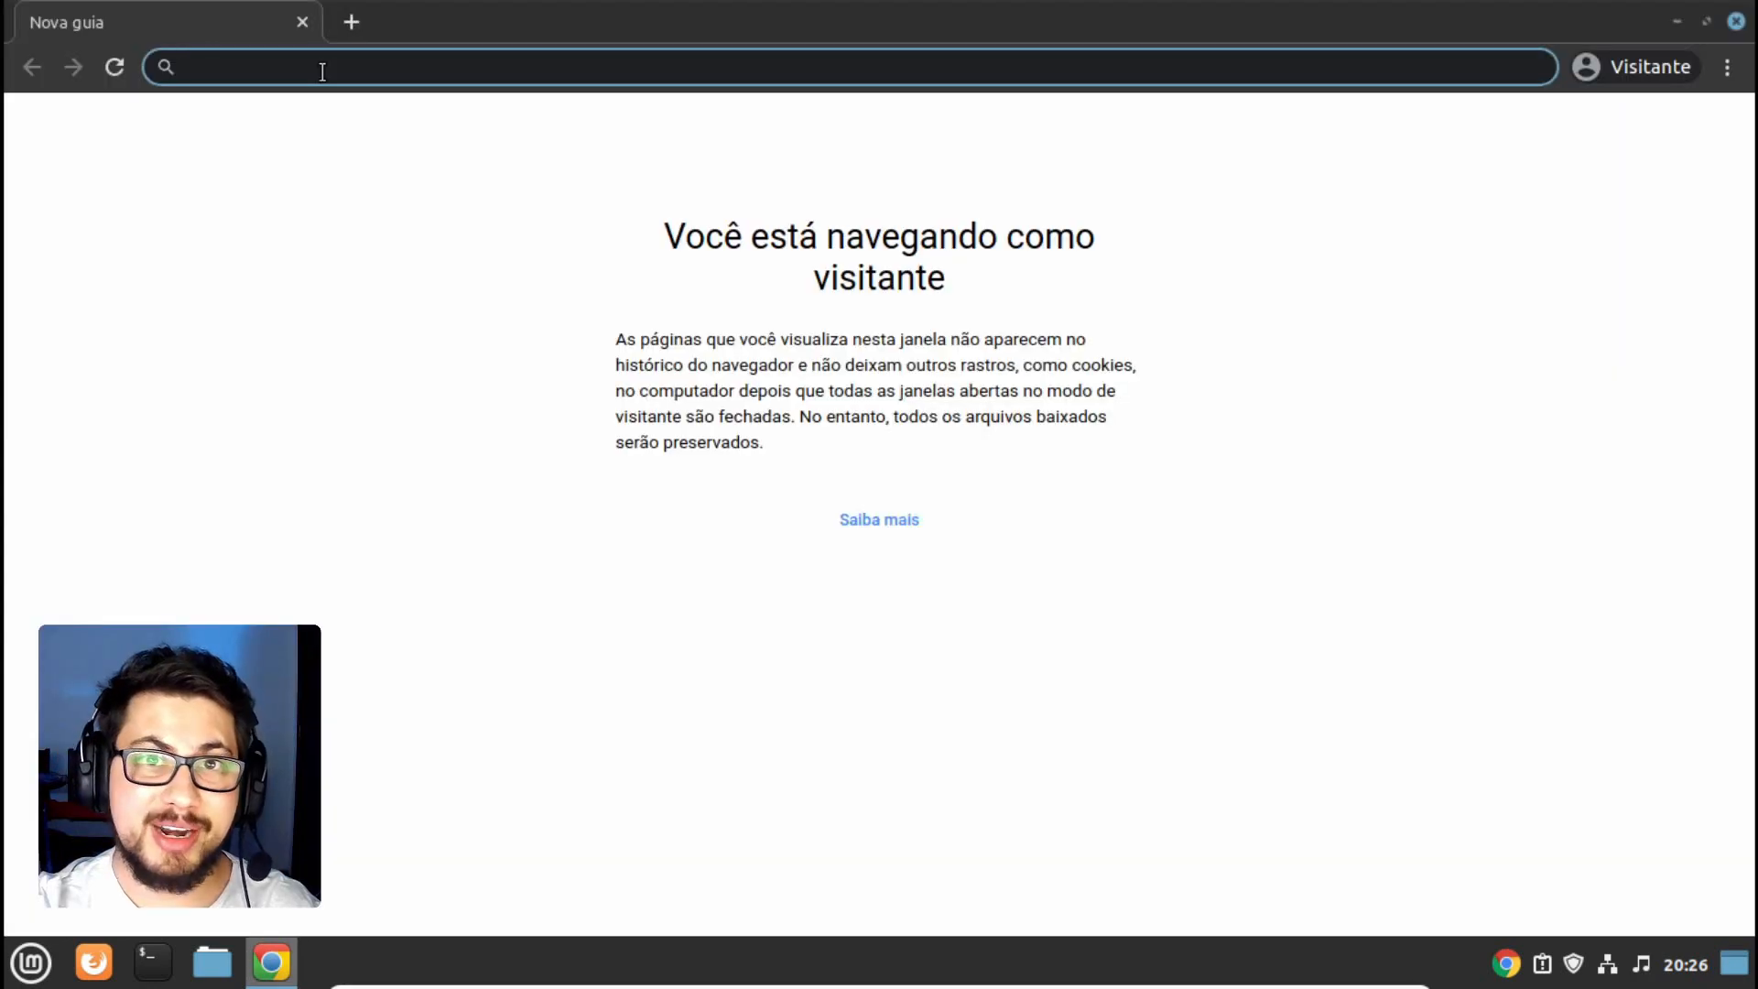
pyautogui.write('steam')
pyautogui.press('Return')
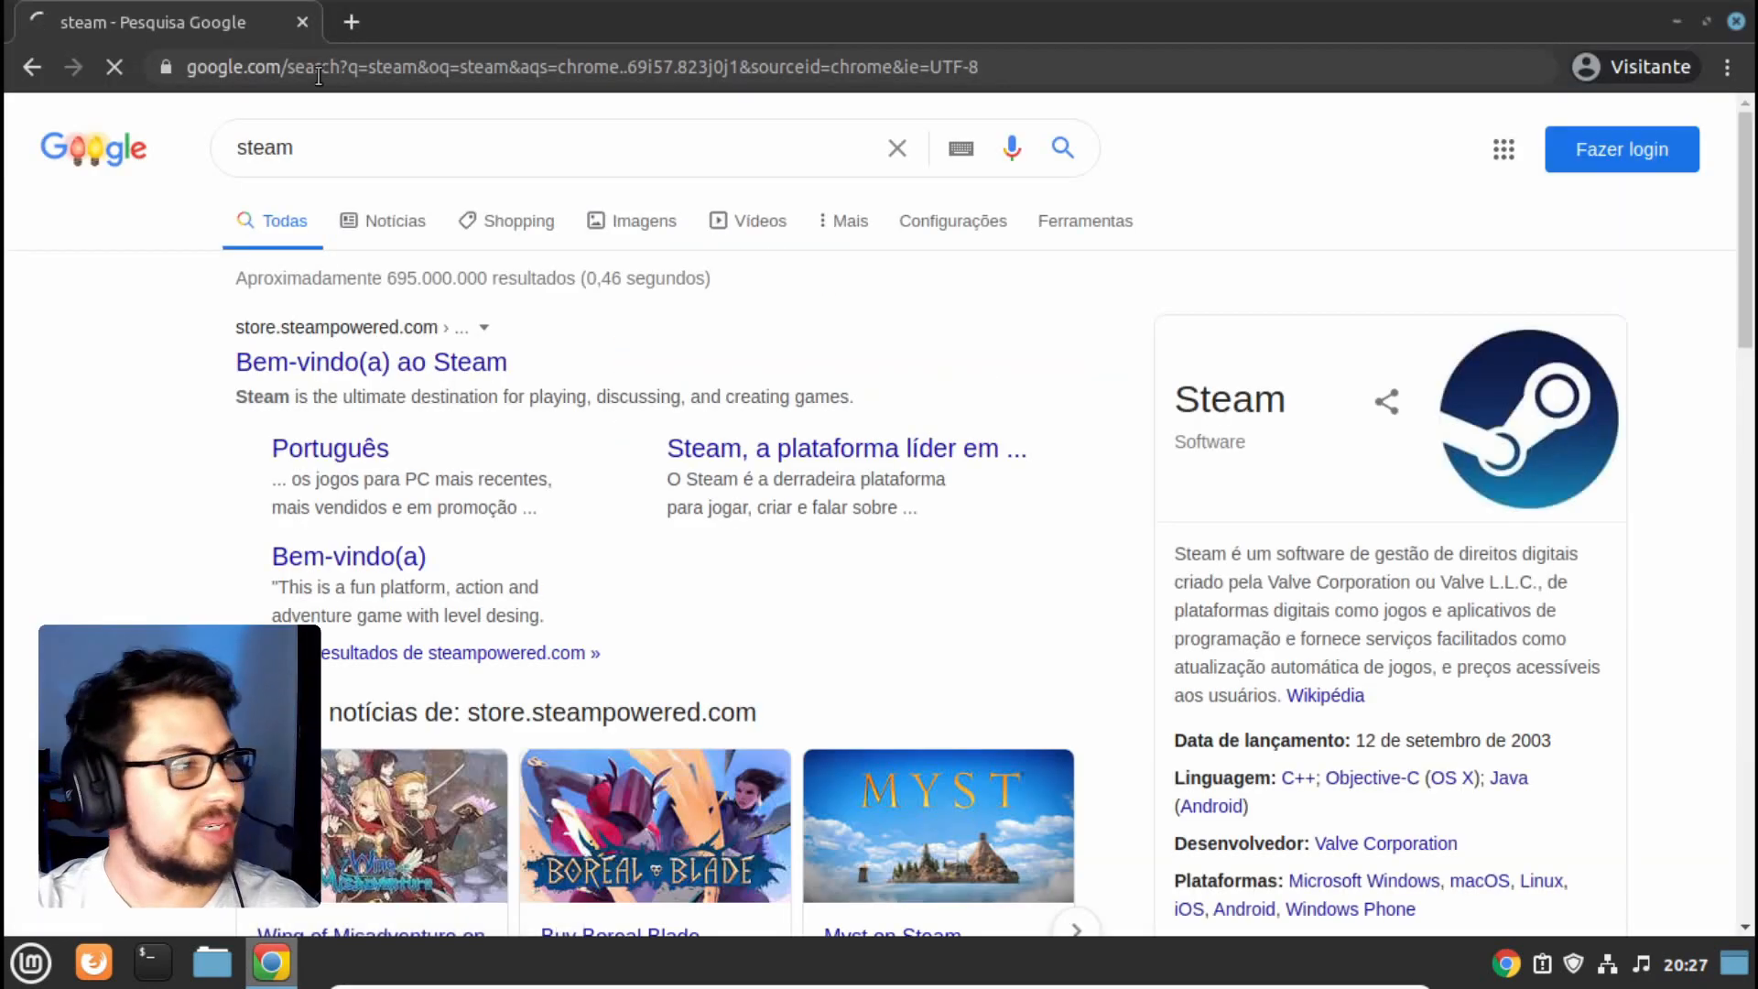
pyautogui.click(300, 361)
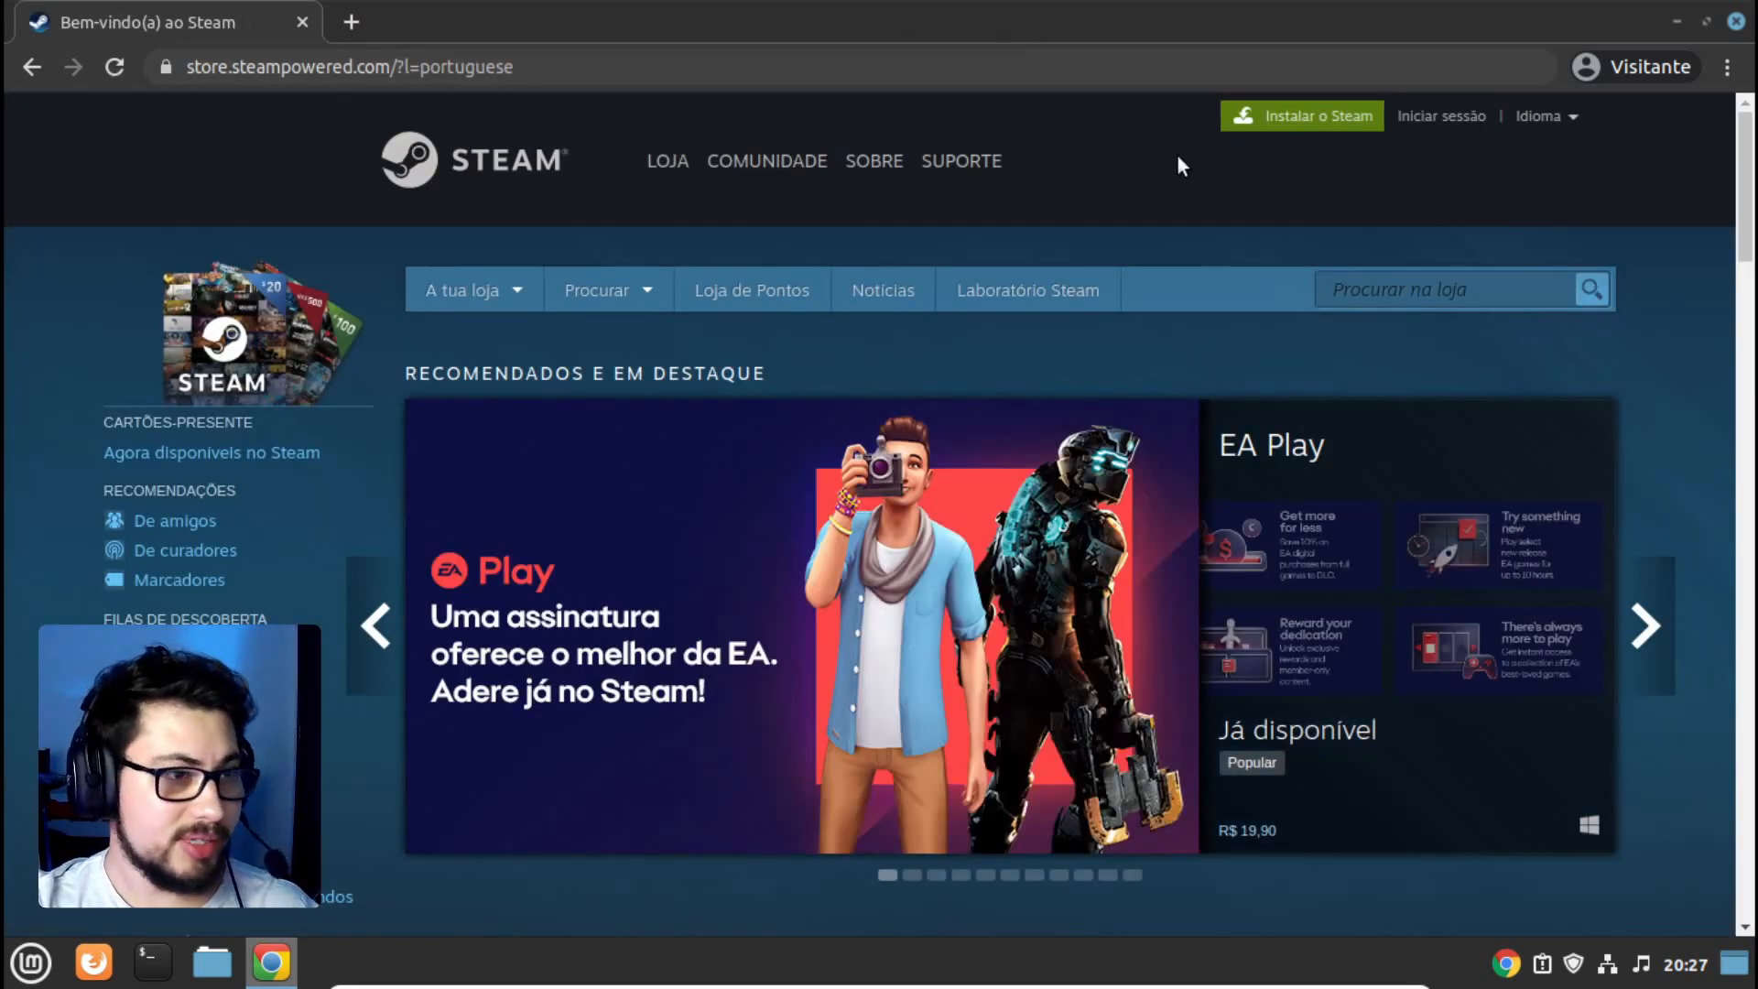
# Step: Download the Steam .deb installer from the store site, open it and install the steam-launcher package
pyautogui.click(1260, 118)
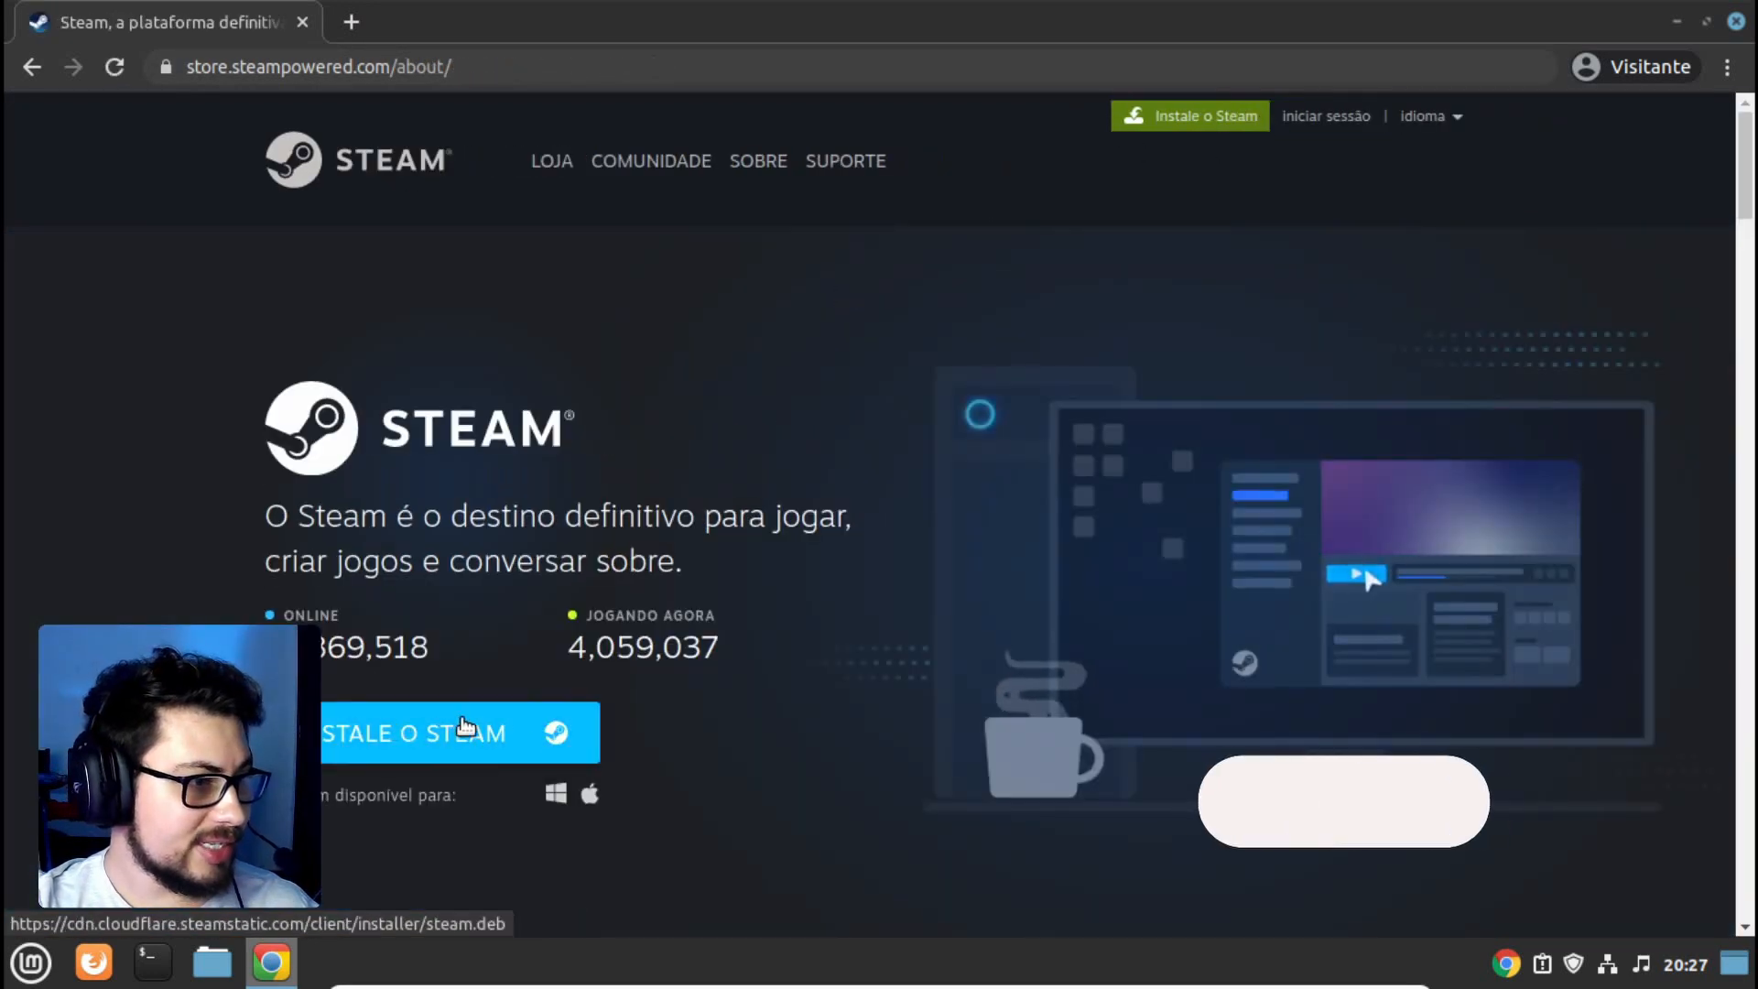
pyautogui.click(461, 741)
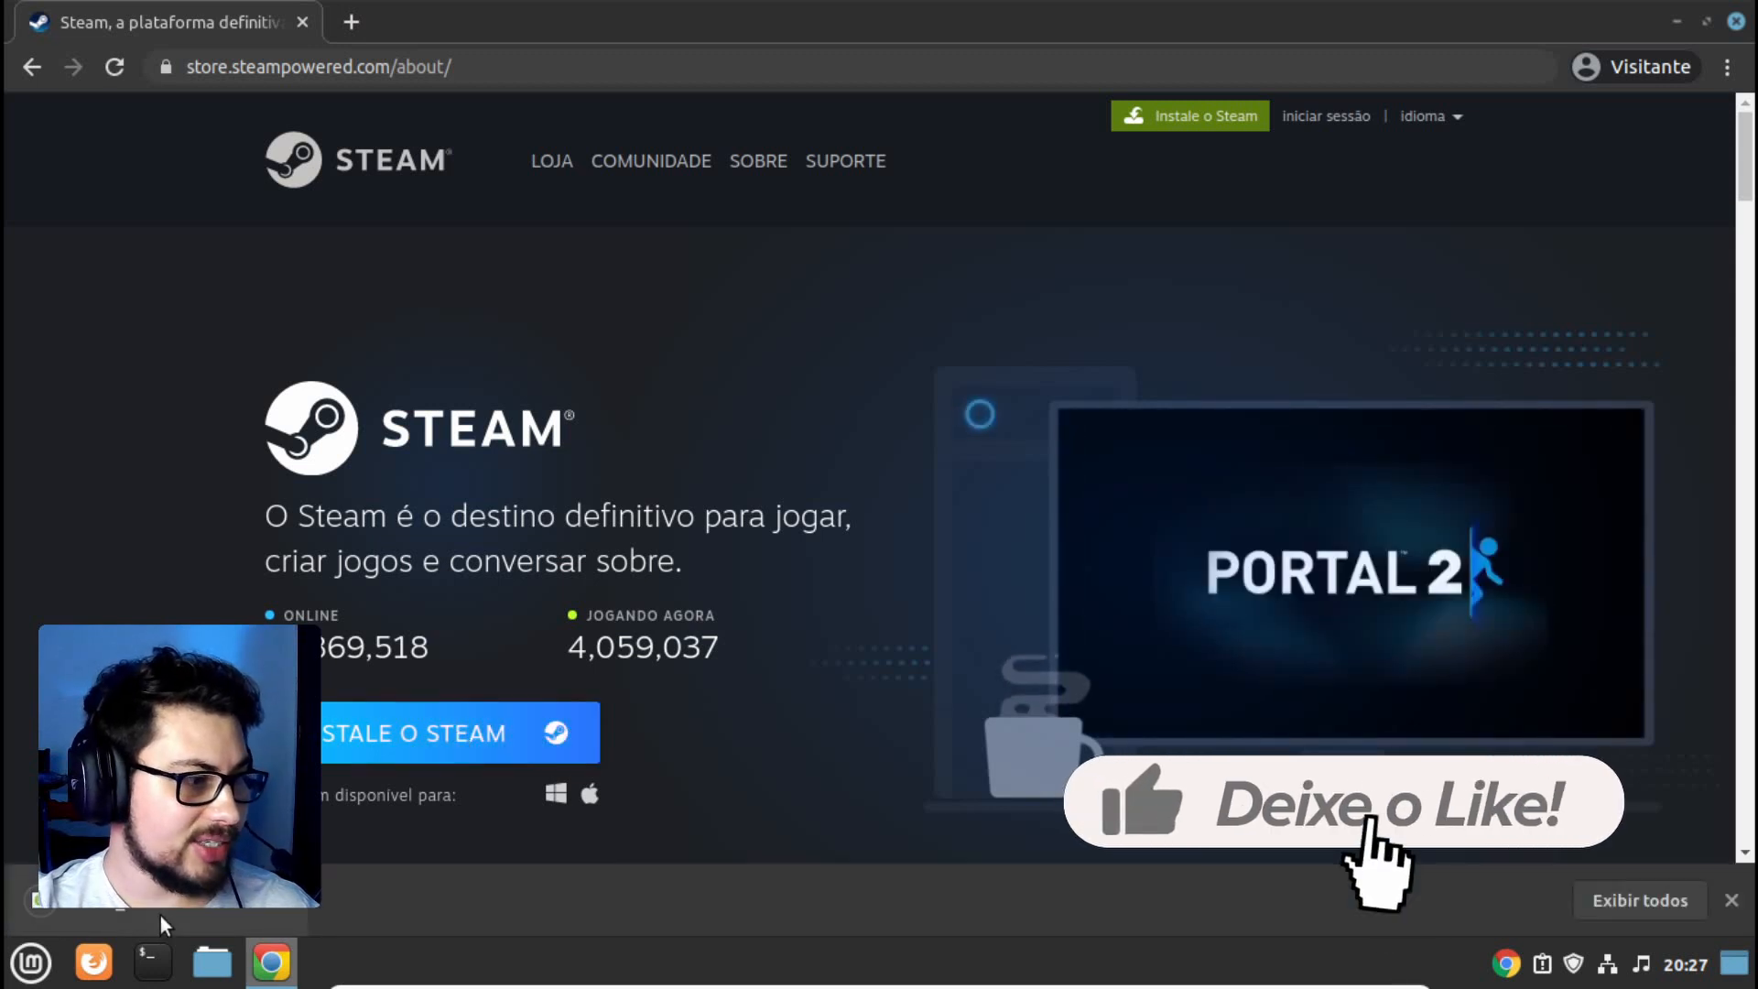
pyautogui.click(158, 906)
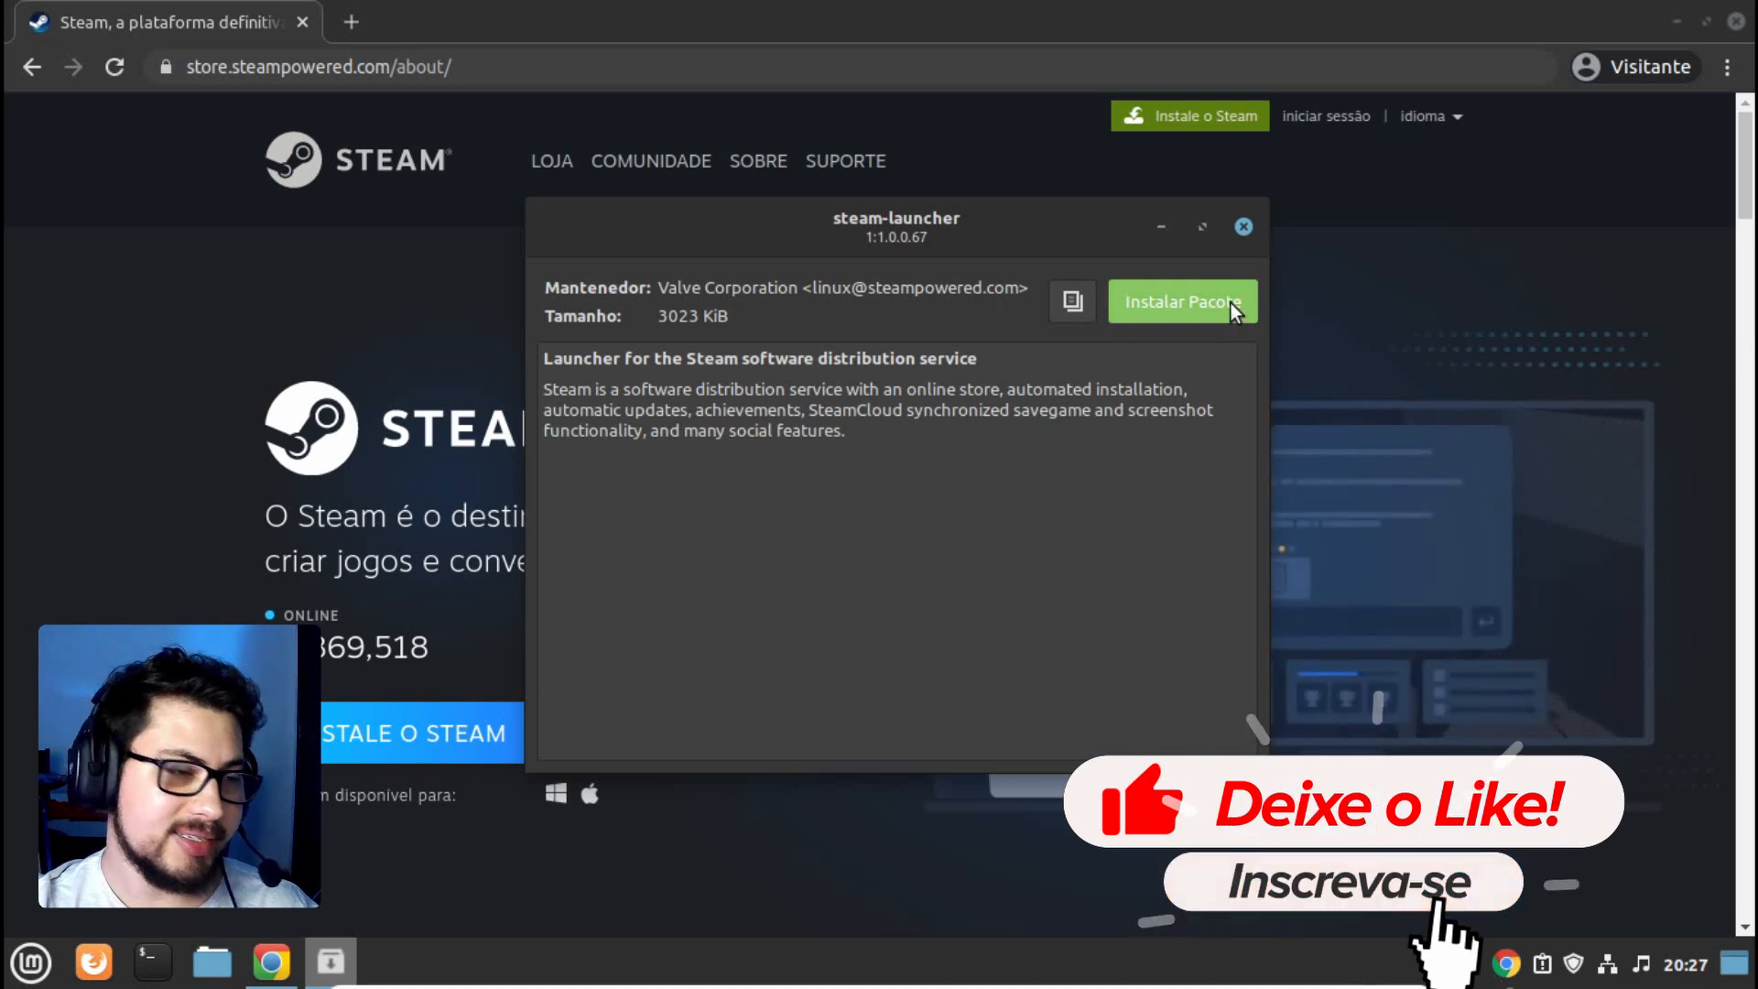
pyautogui.click(1231, 304)
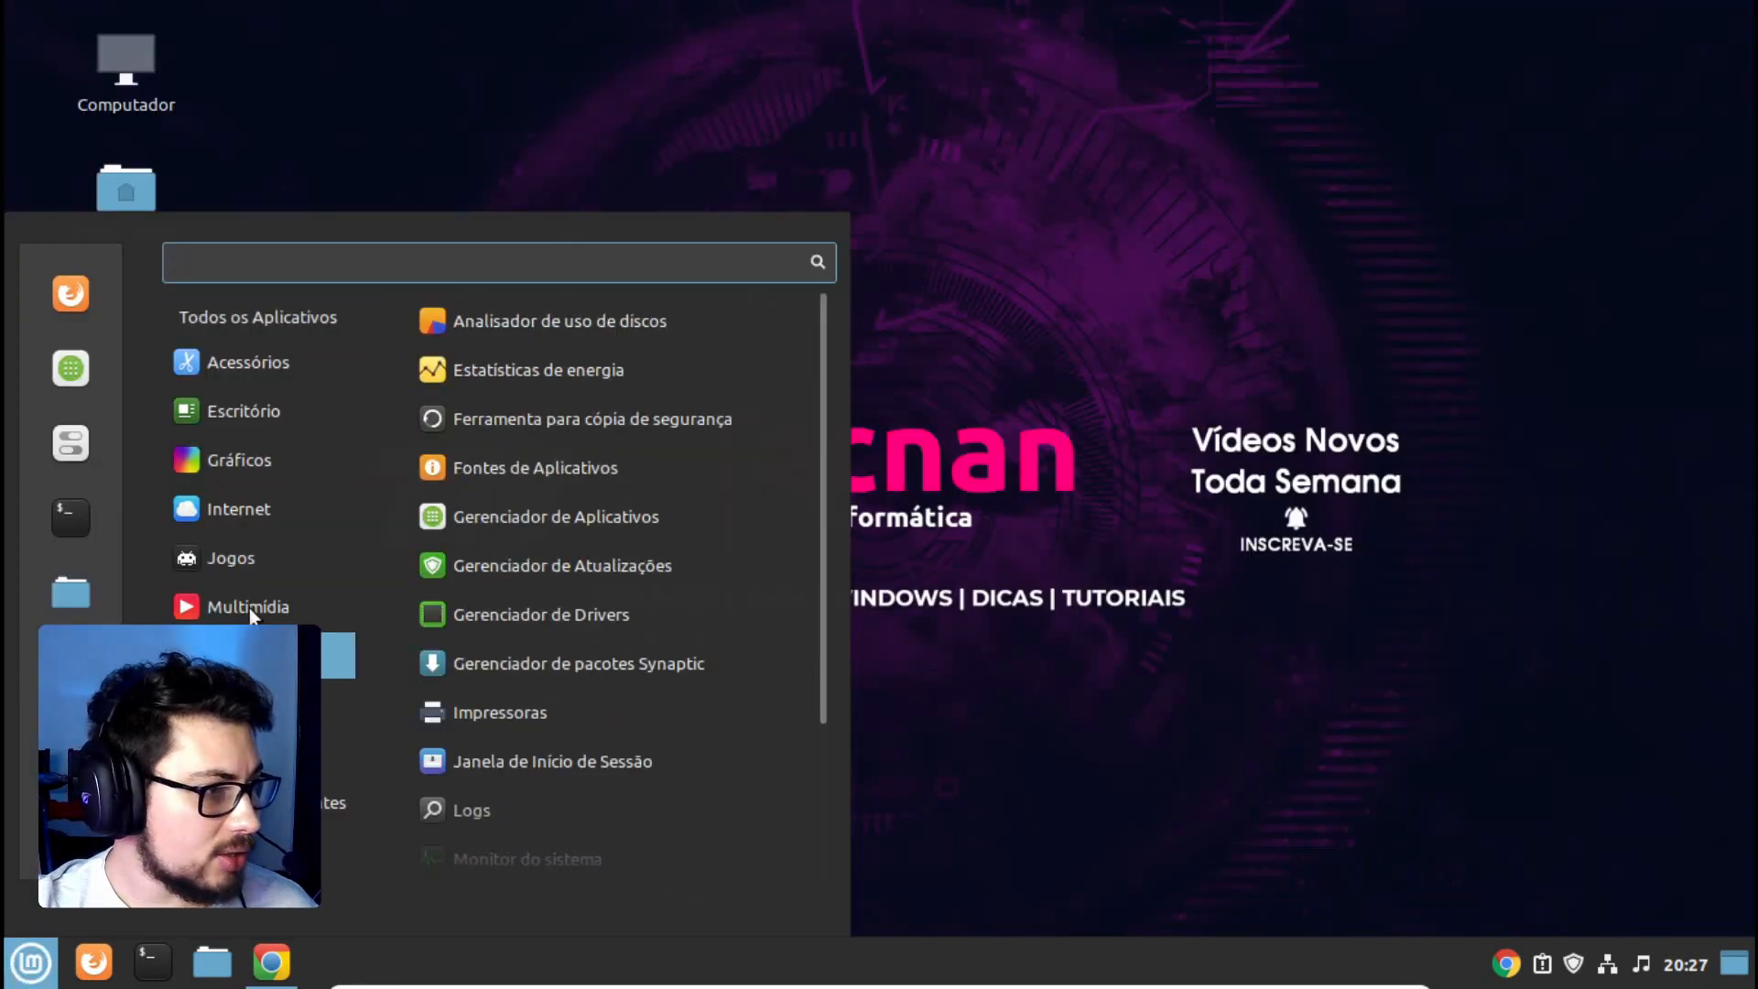
# Step: Add a Steam shortcut from the installed games applications to the desktop
pyautogui.moveTo(231, 557)
pyautogui.rightClick(474, 319)
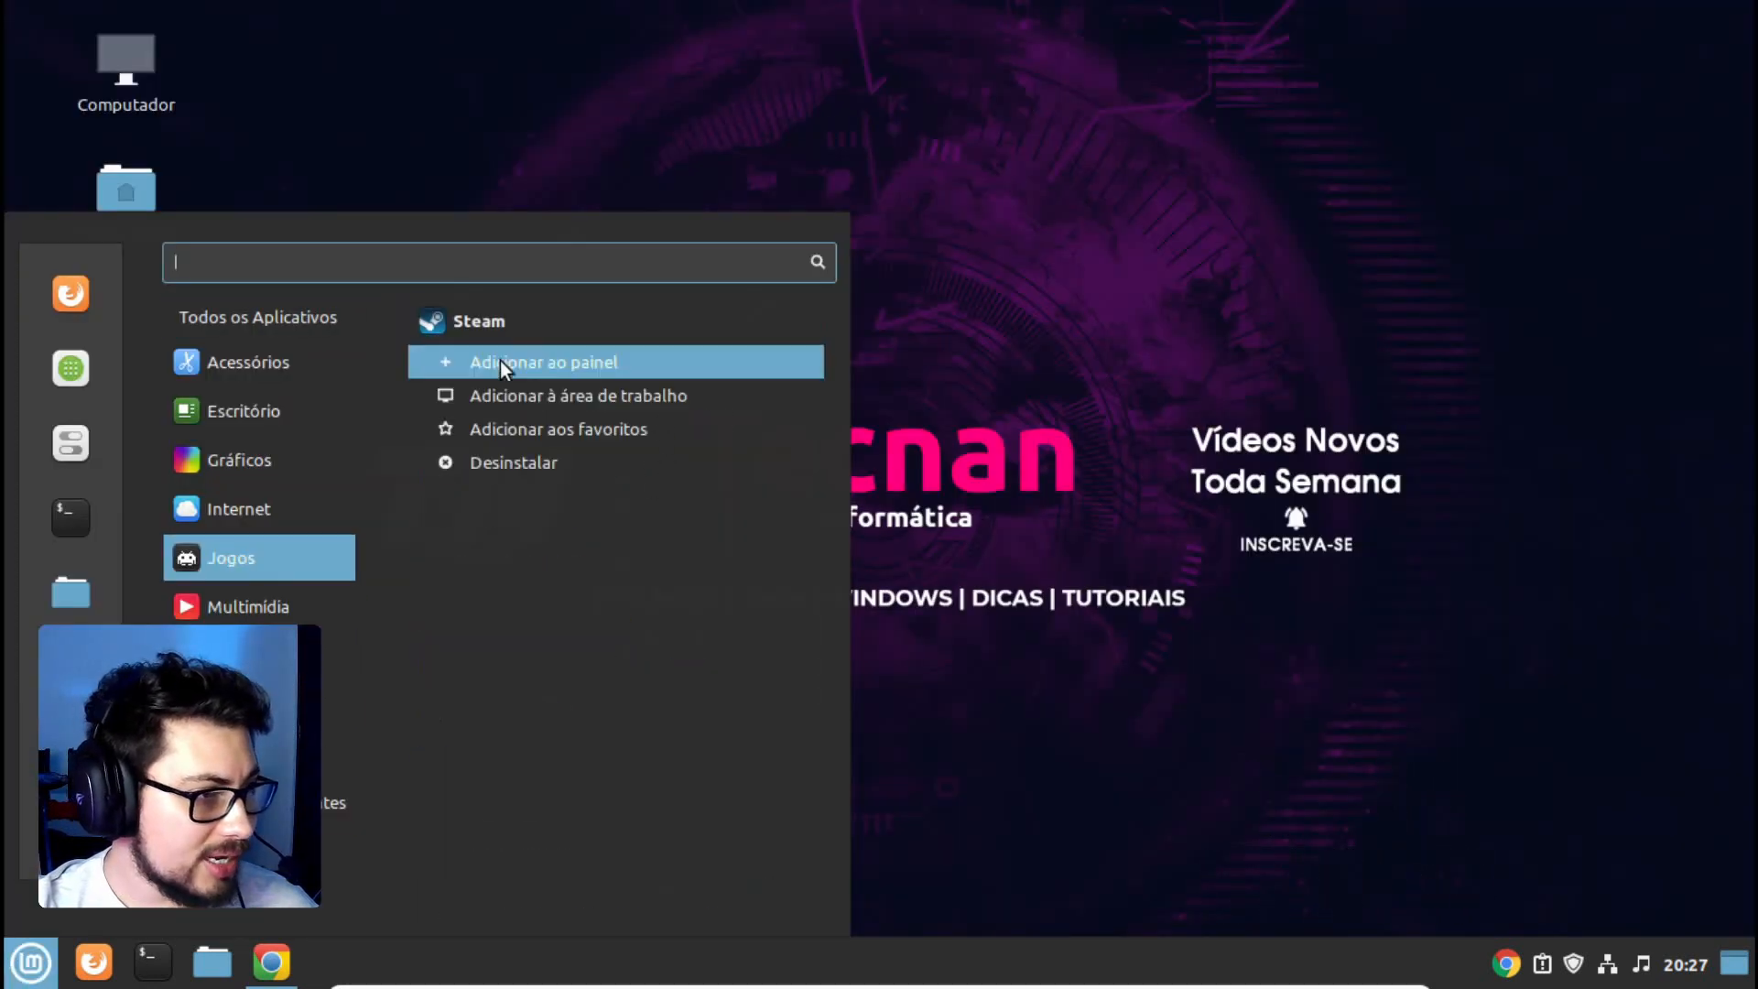
pyautogui.click(513, 395)
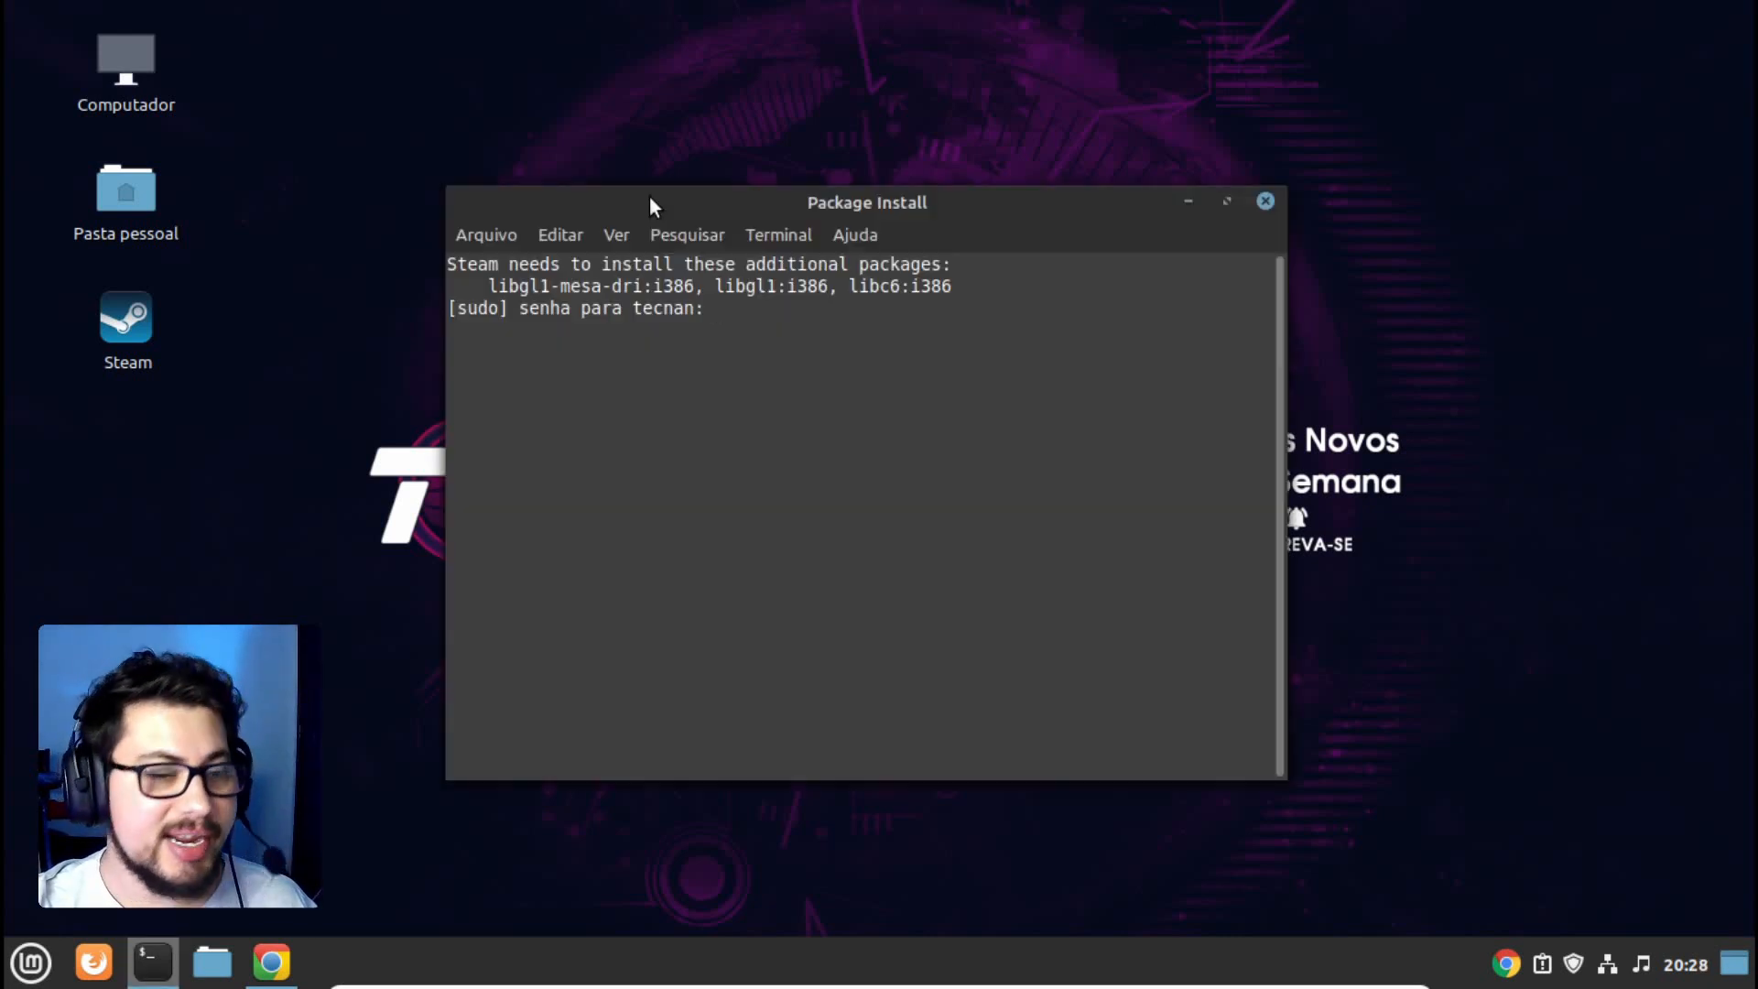
# Step: Enter the sudo password in the Package Install terminal and answer "s" to install Steam's additional i386 packages
pyautogui.write('****')
pyautogui.press('Return')
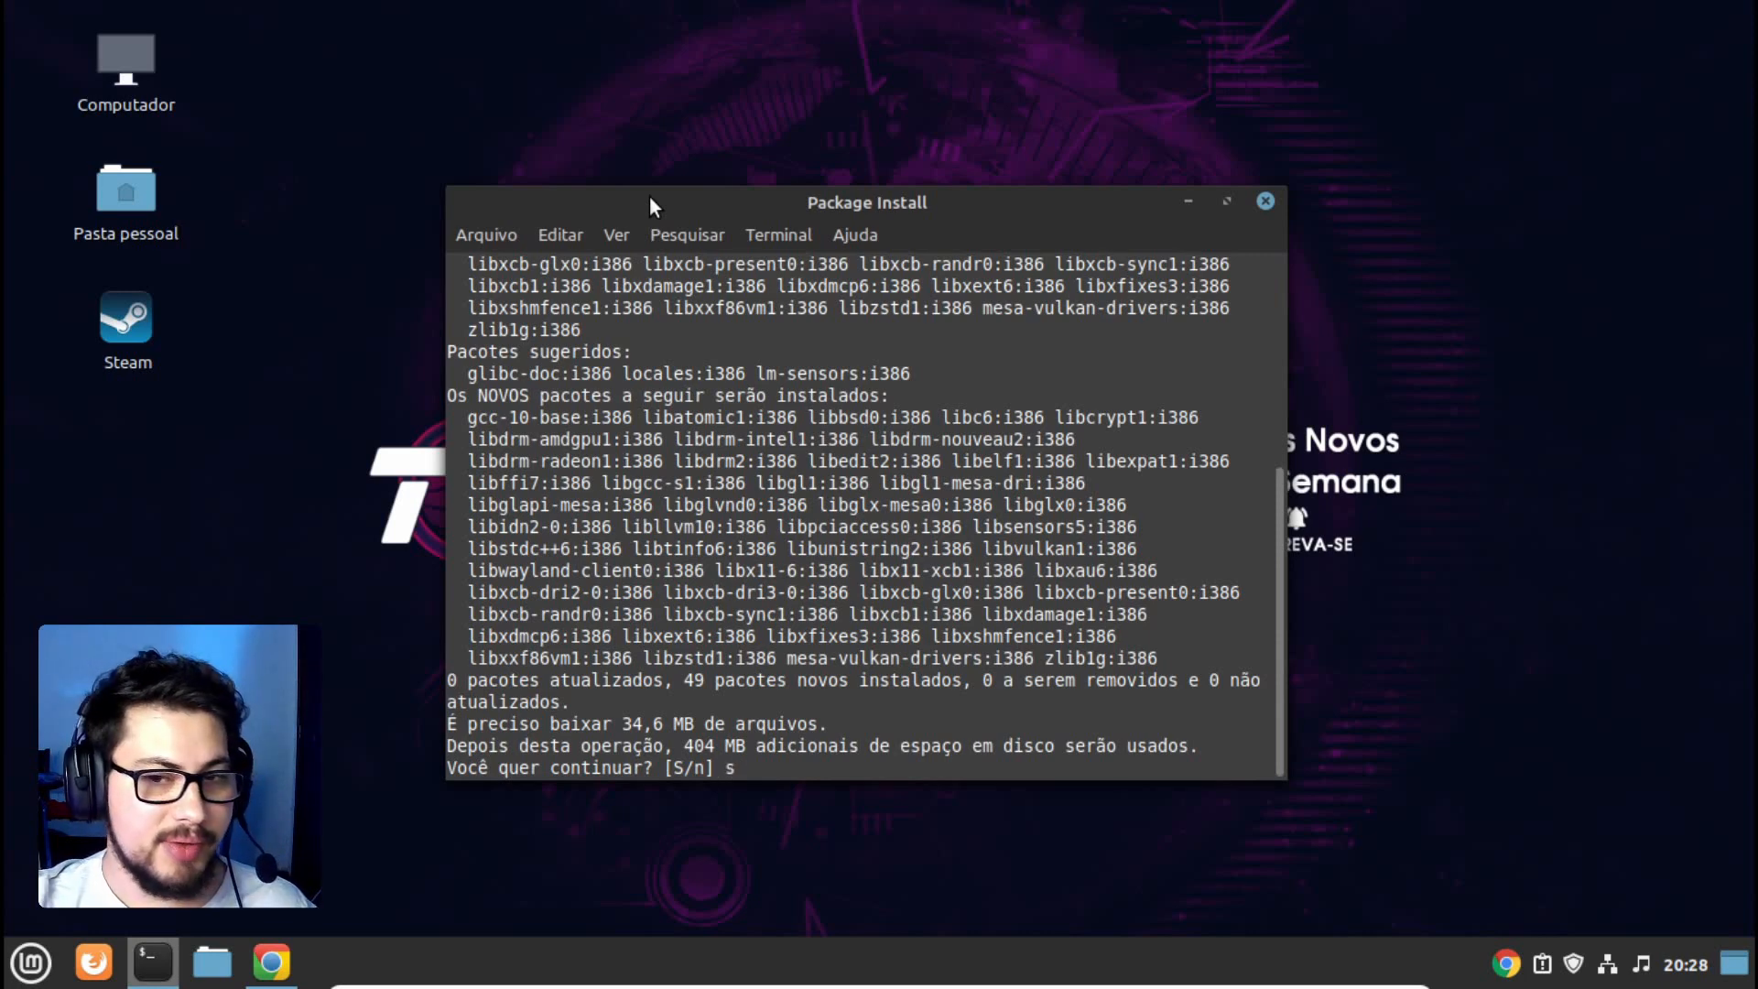
pyautogui.write('s')
pyautogui.press('Return')
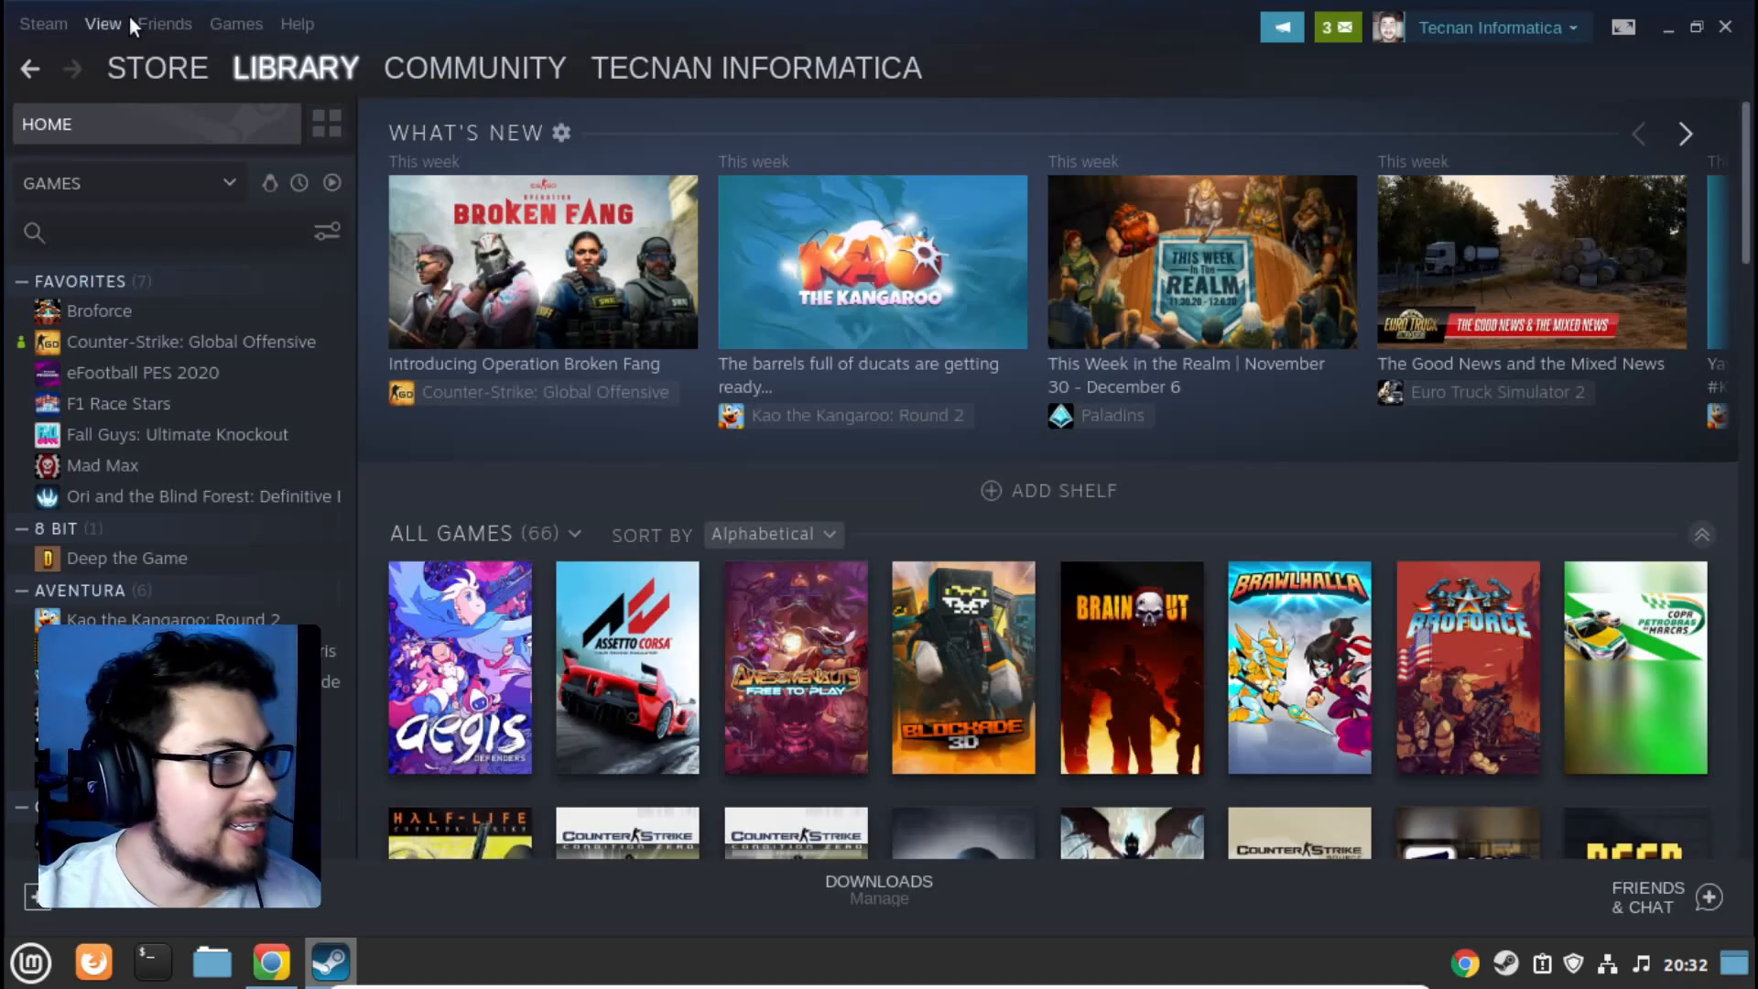
# Step: Set the Steam interface language to Português-Brasil (Portuguese-Brazil) in the client settings
pyautogui.click(58, 15)
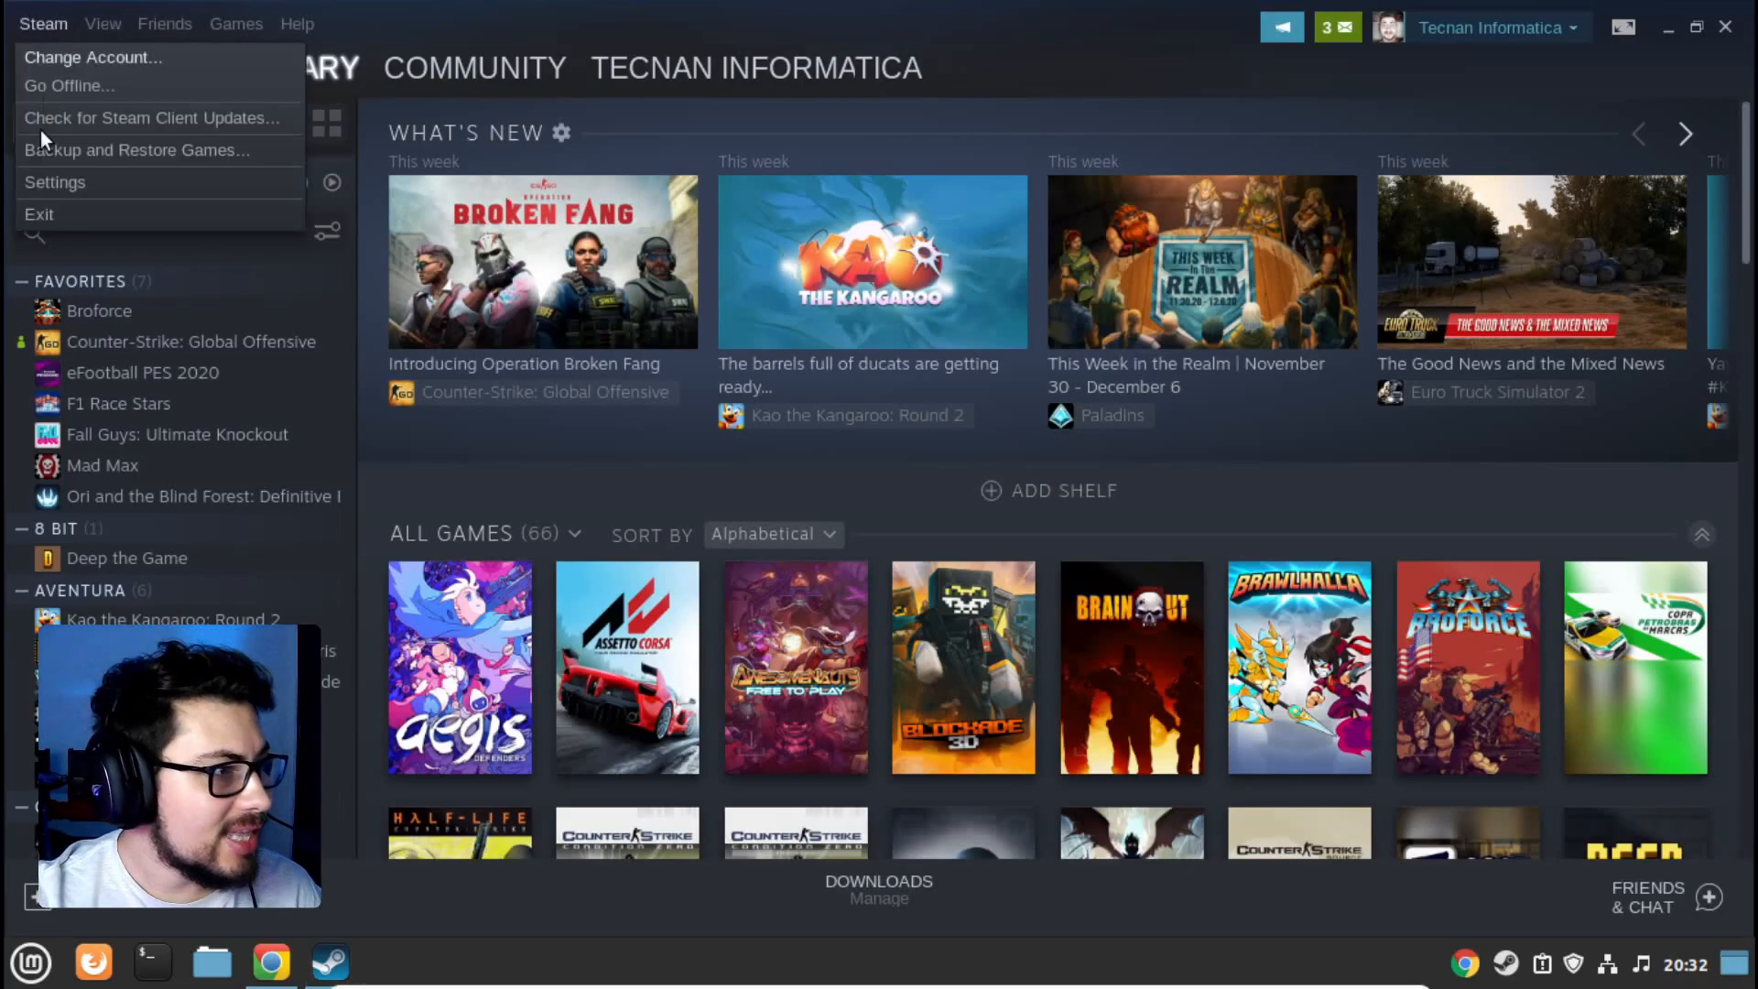
pyautogui.click(72, 183)
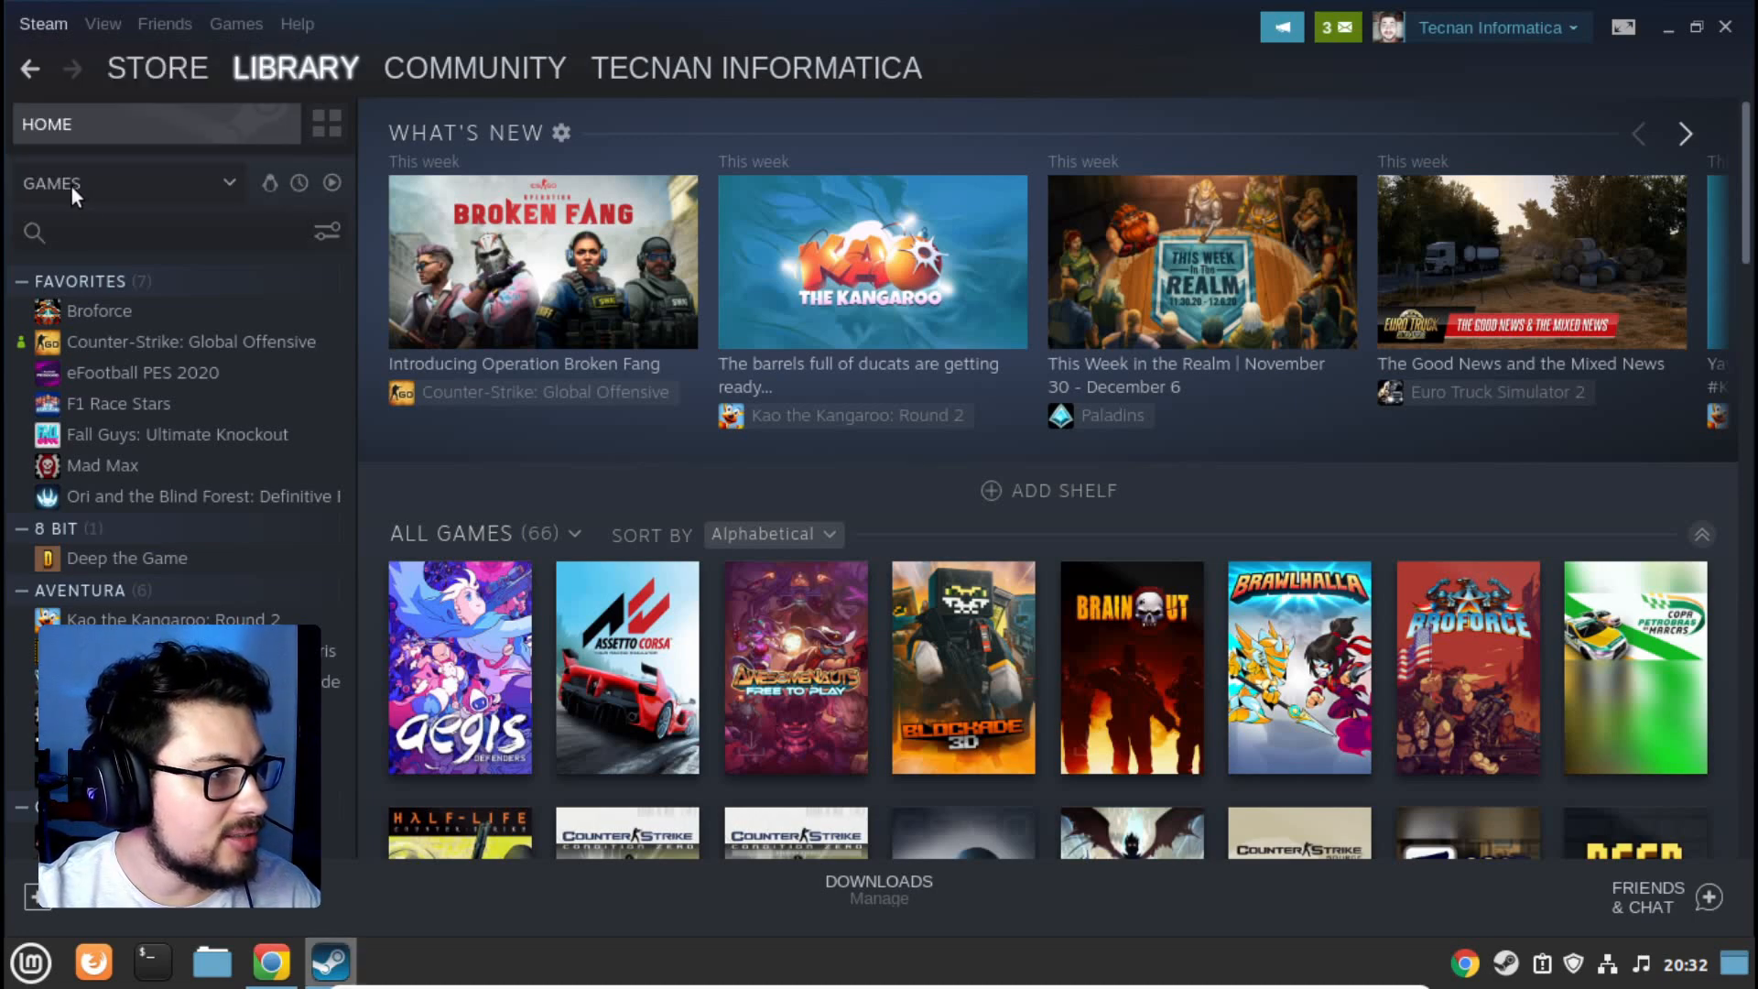
pyautogui.click(494, 282)
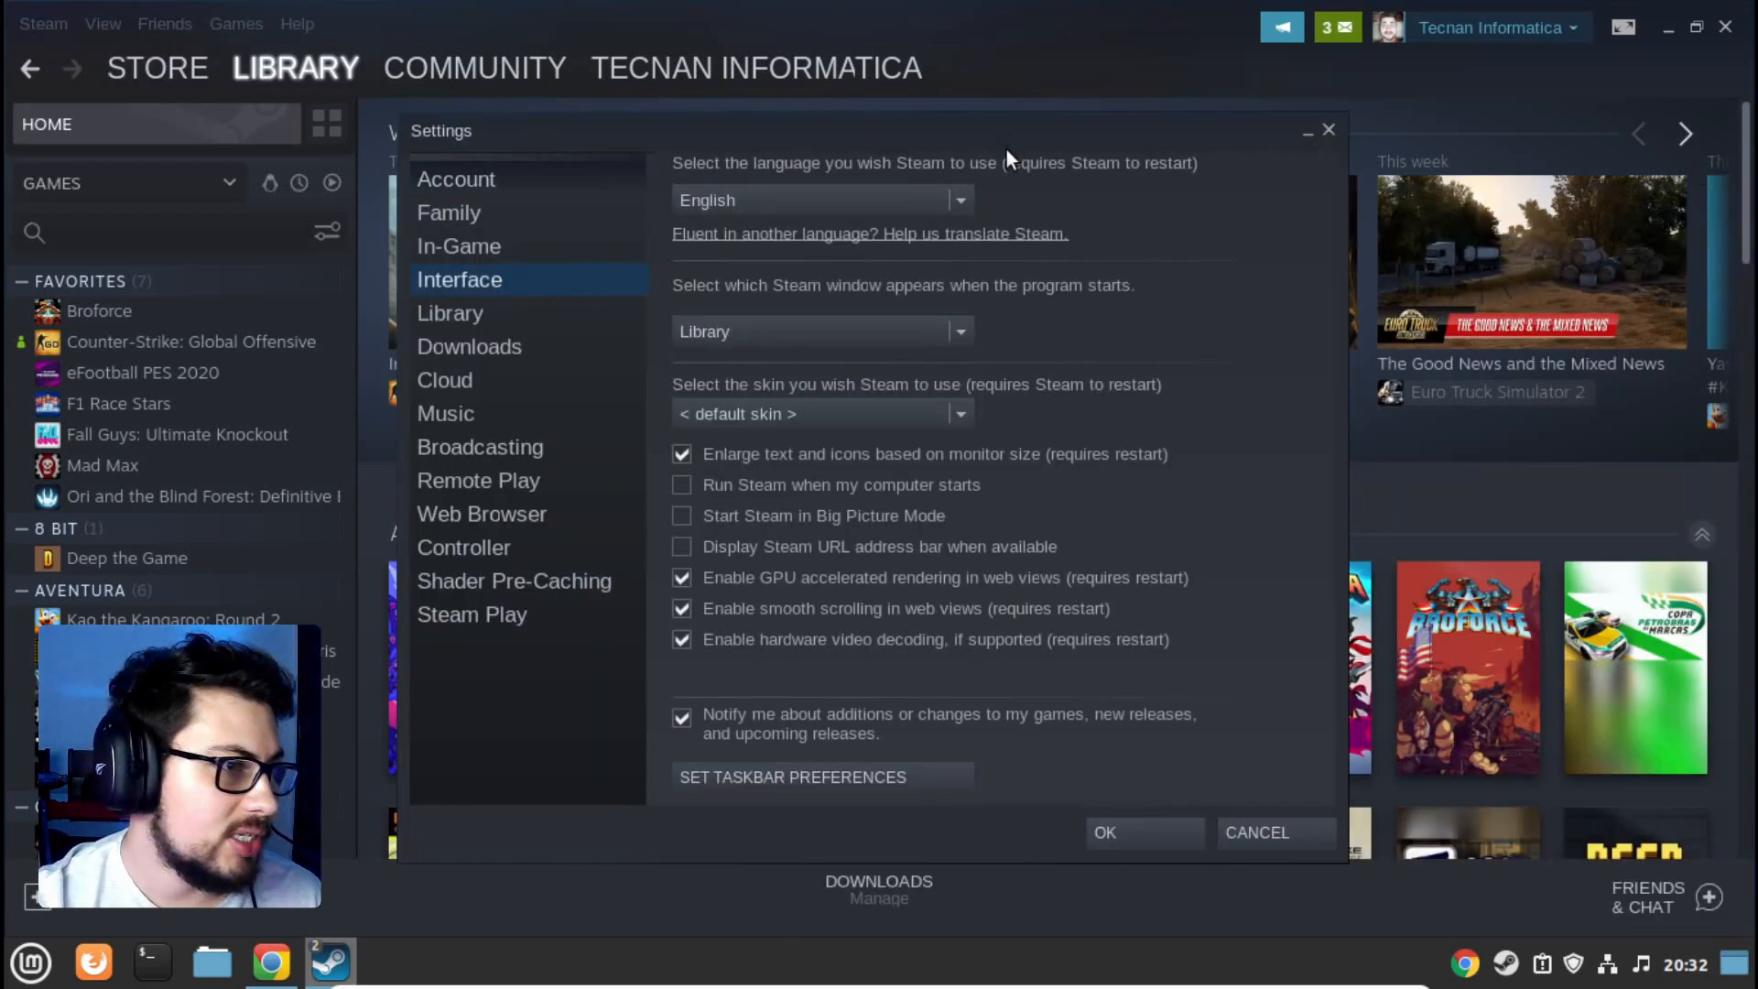
pyautogui.click(960, 198)
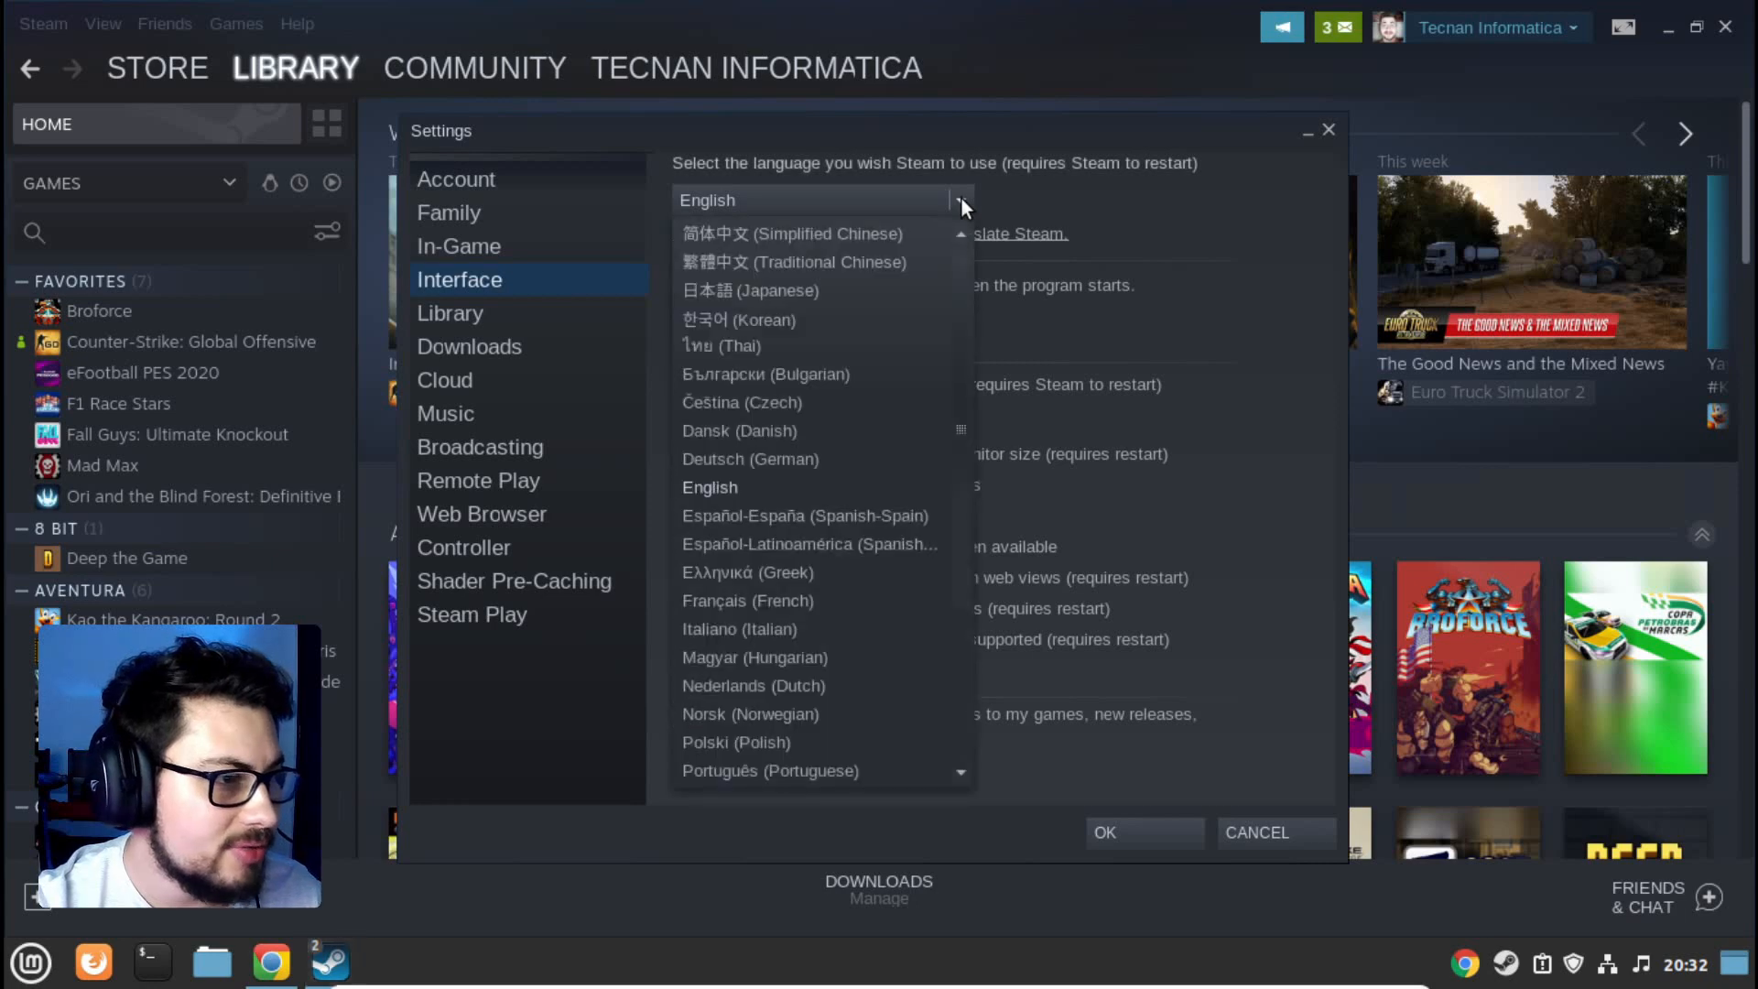
pyautogui.scroll(-1, 857, 530)
pyautogui.click(788, 741)
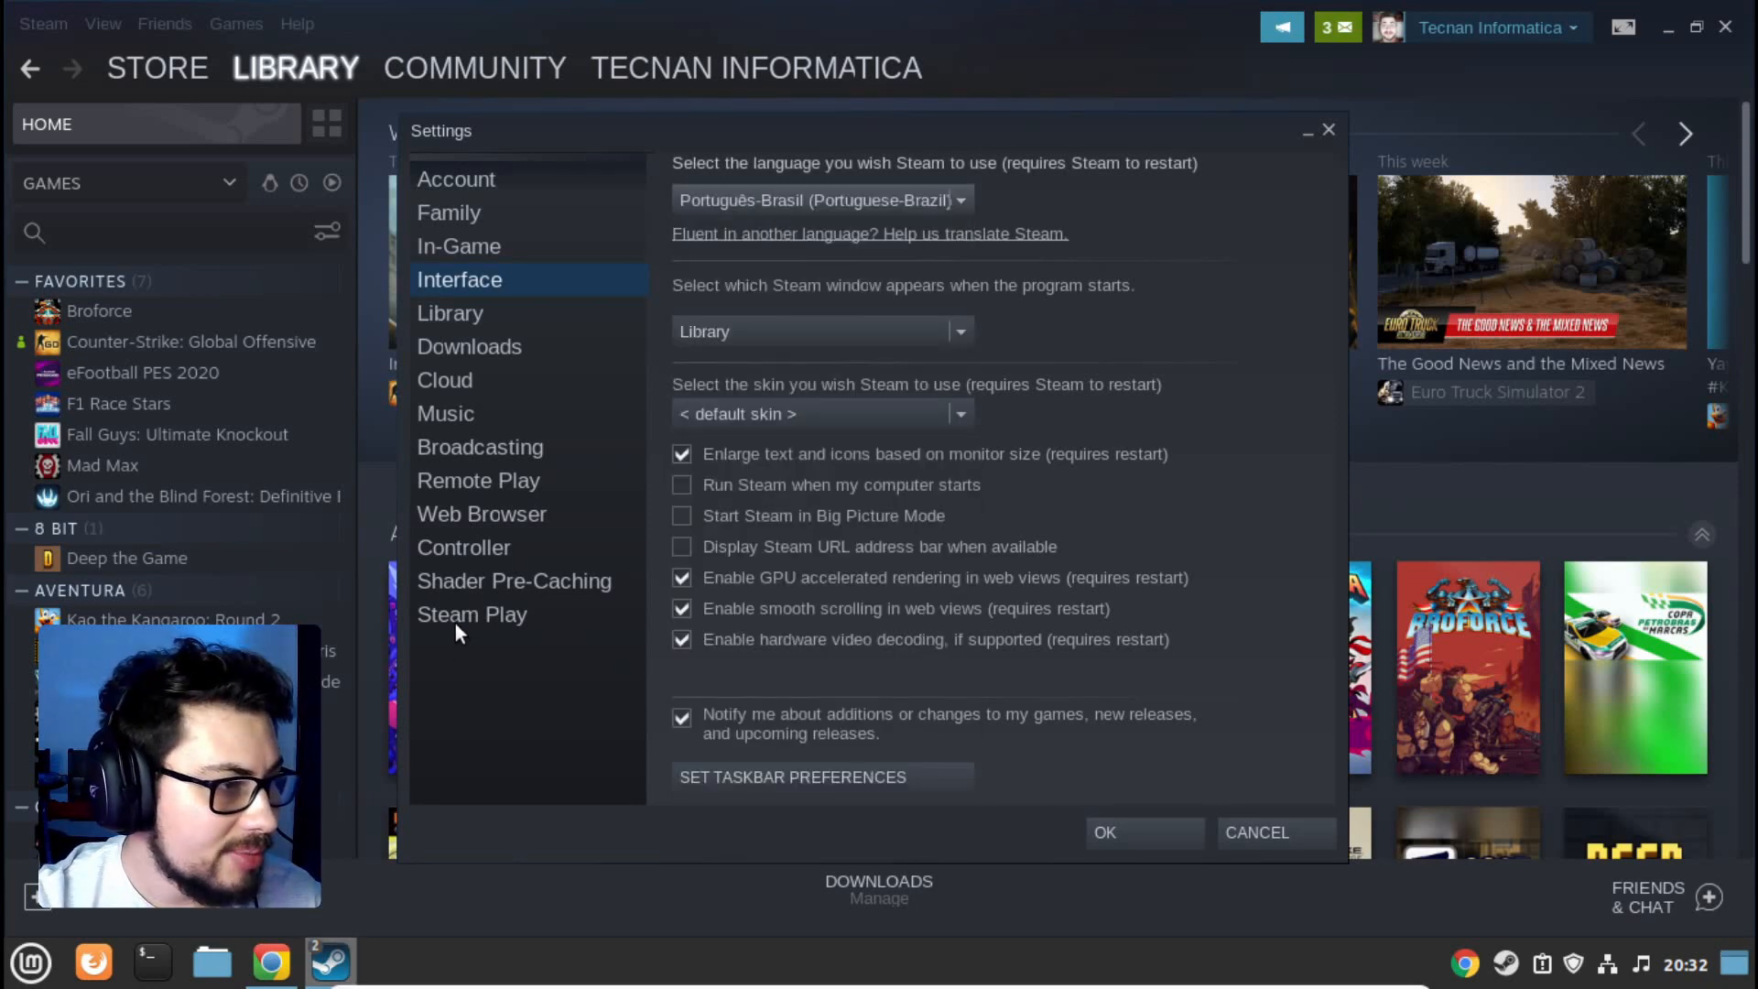
# Step: Enable Steam Play for all other titles, choose Proton 5.0-10 to run them, and save the Steam settings
pyautogui.click(454, 618)
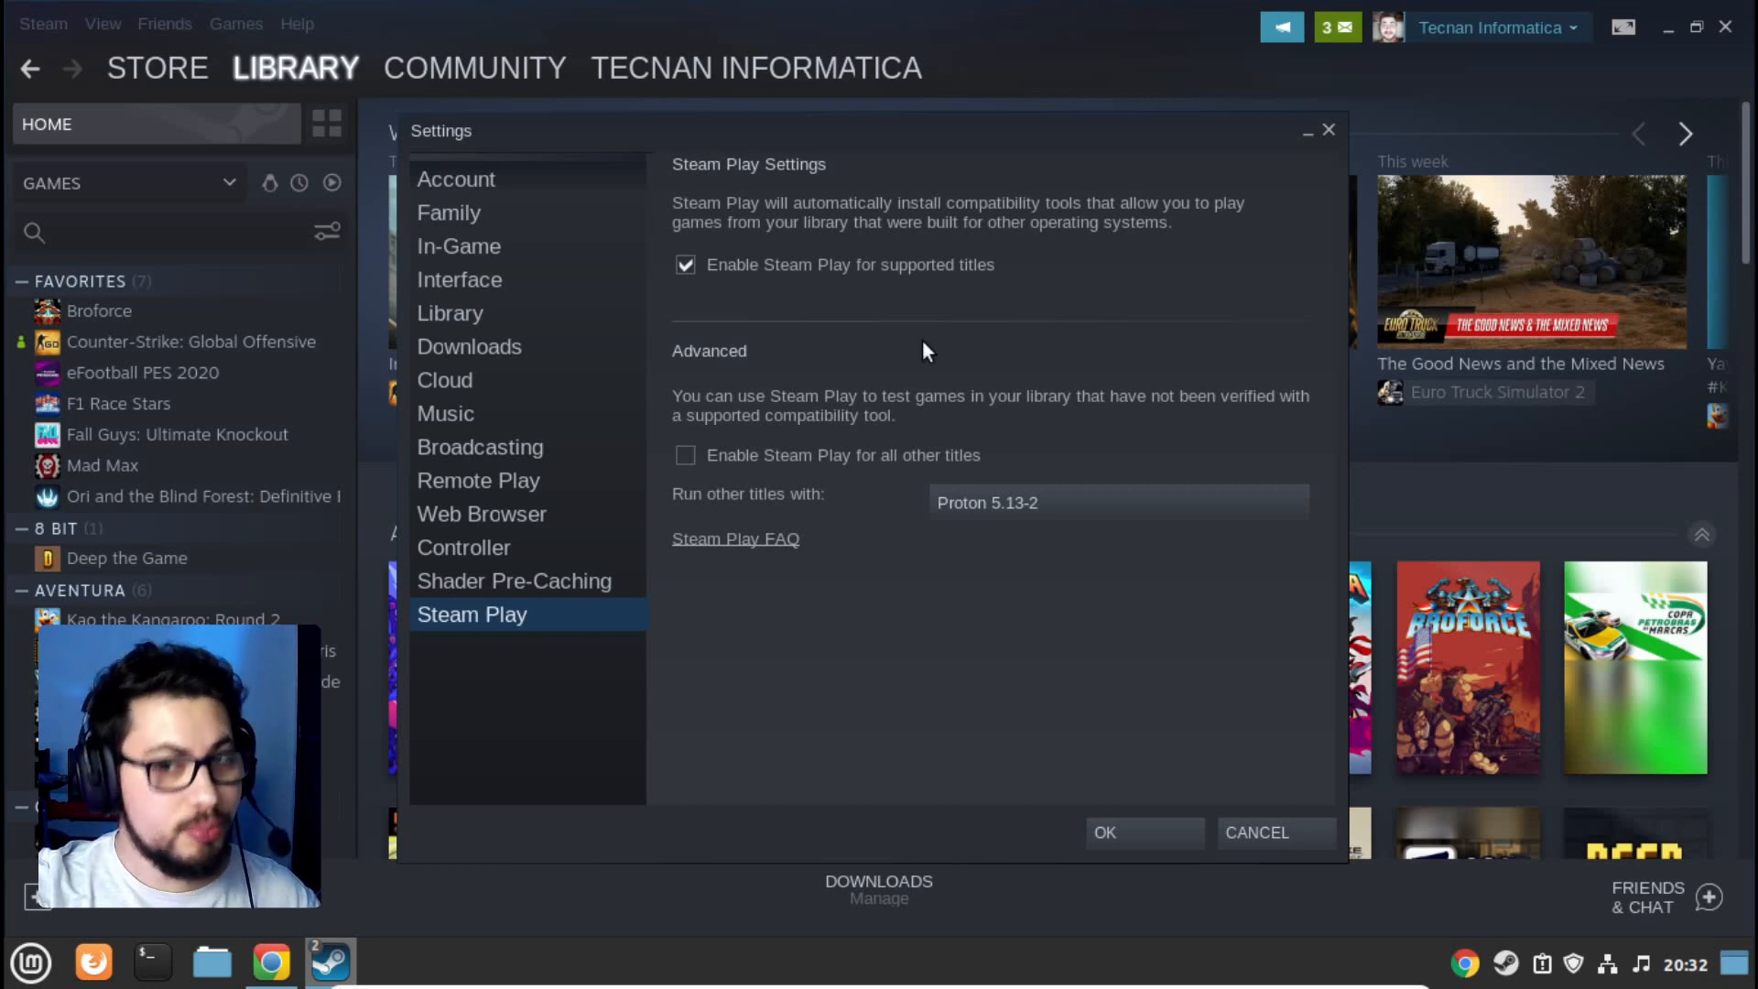
pyautogui.click(793, 462)
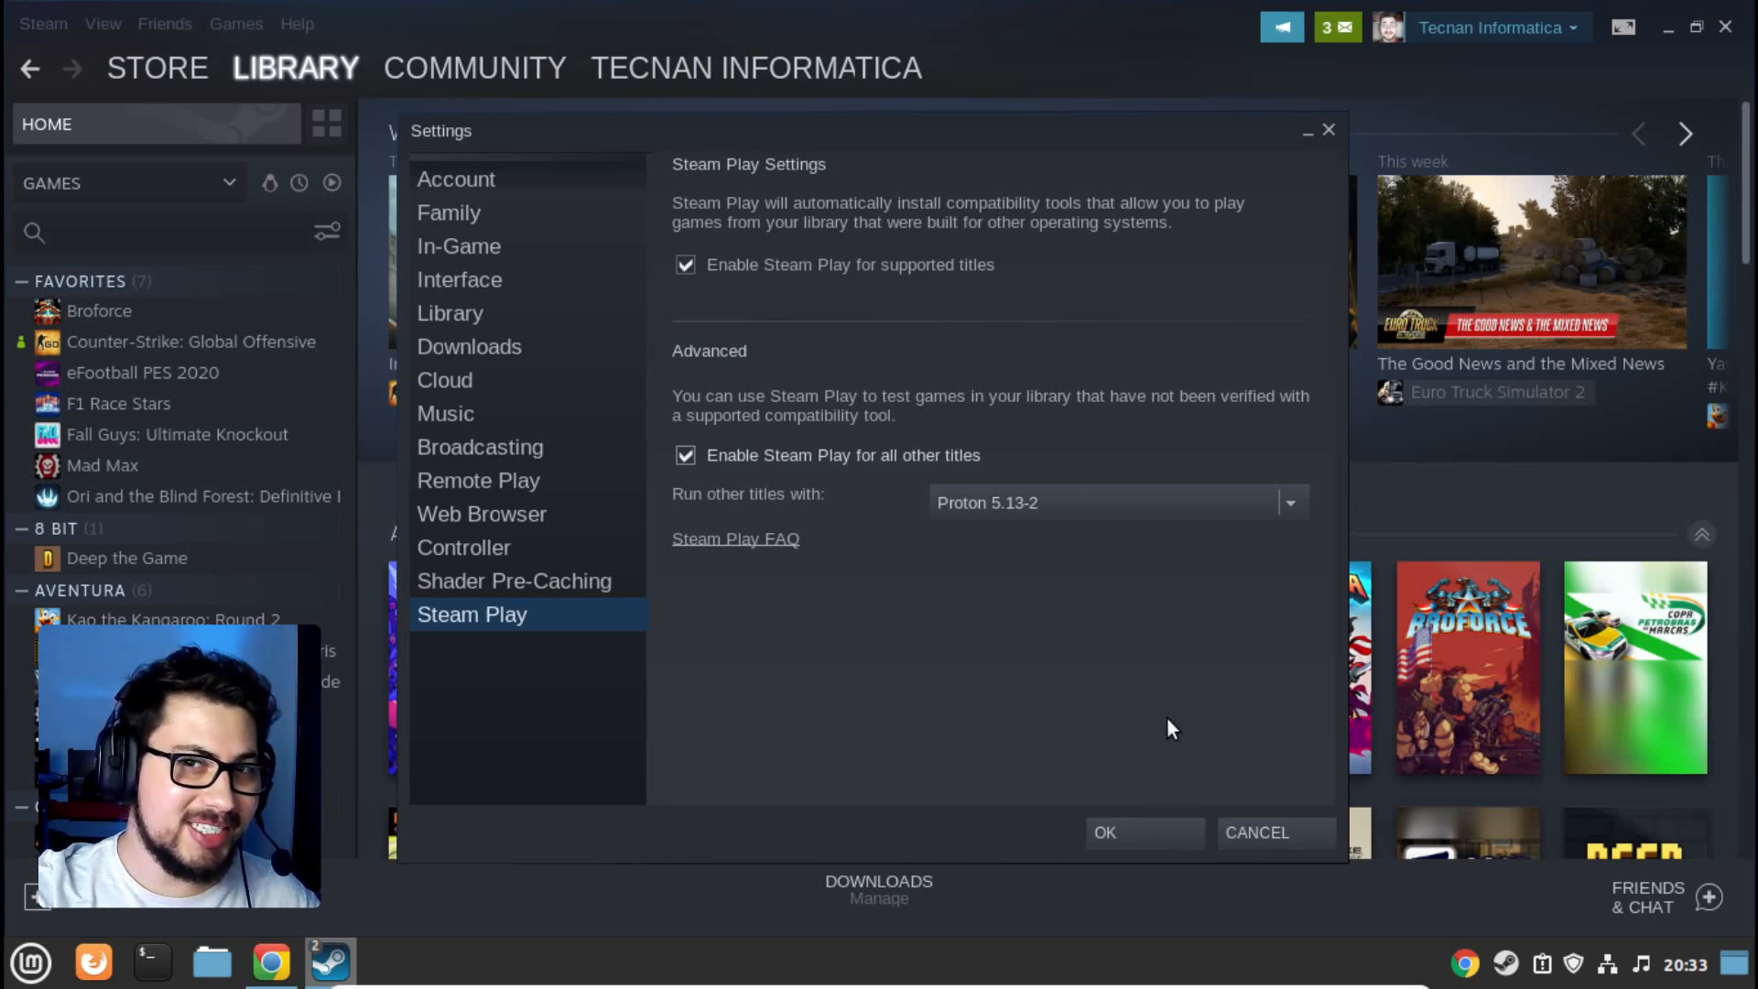
pyautogui.click(1081, 502)
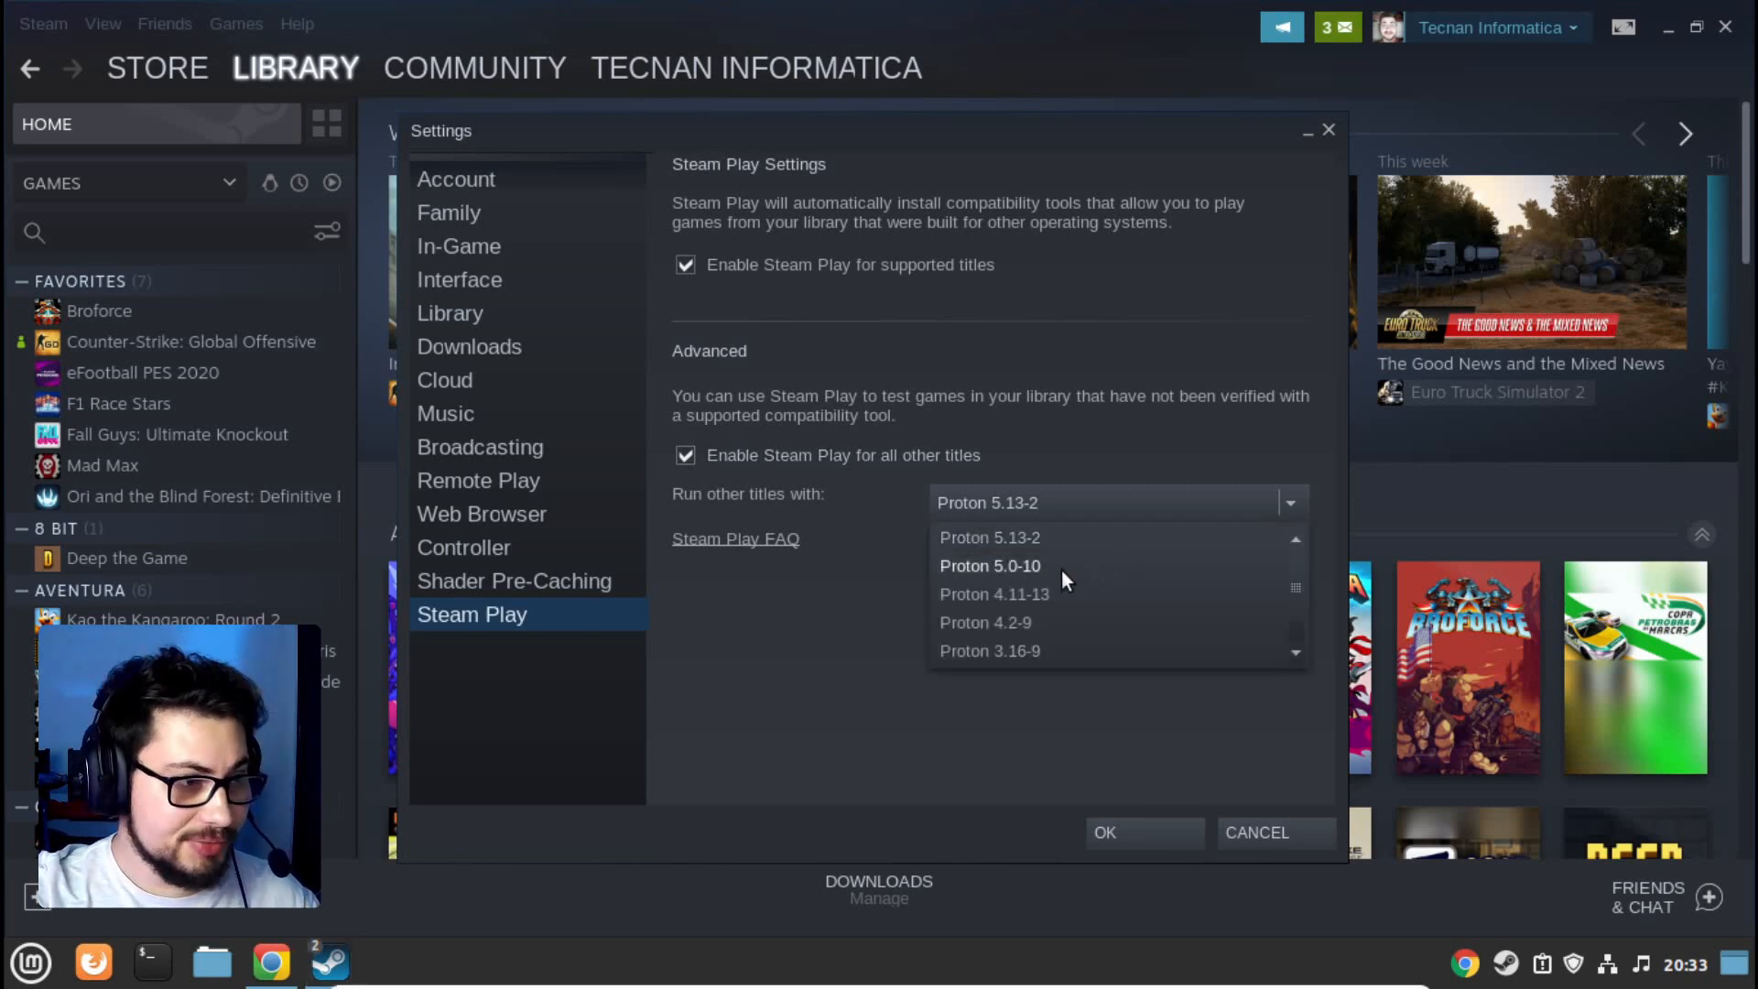
pyautogui.click(1010, 566)
pyautogui.click(1123, 831)
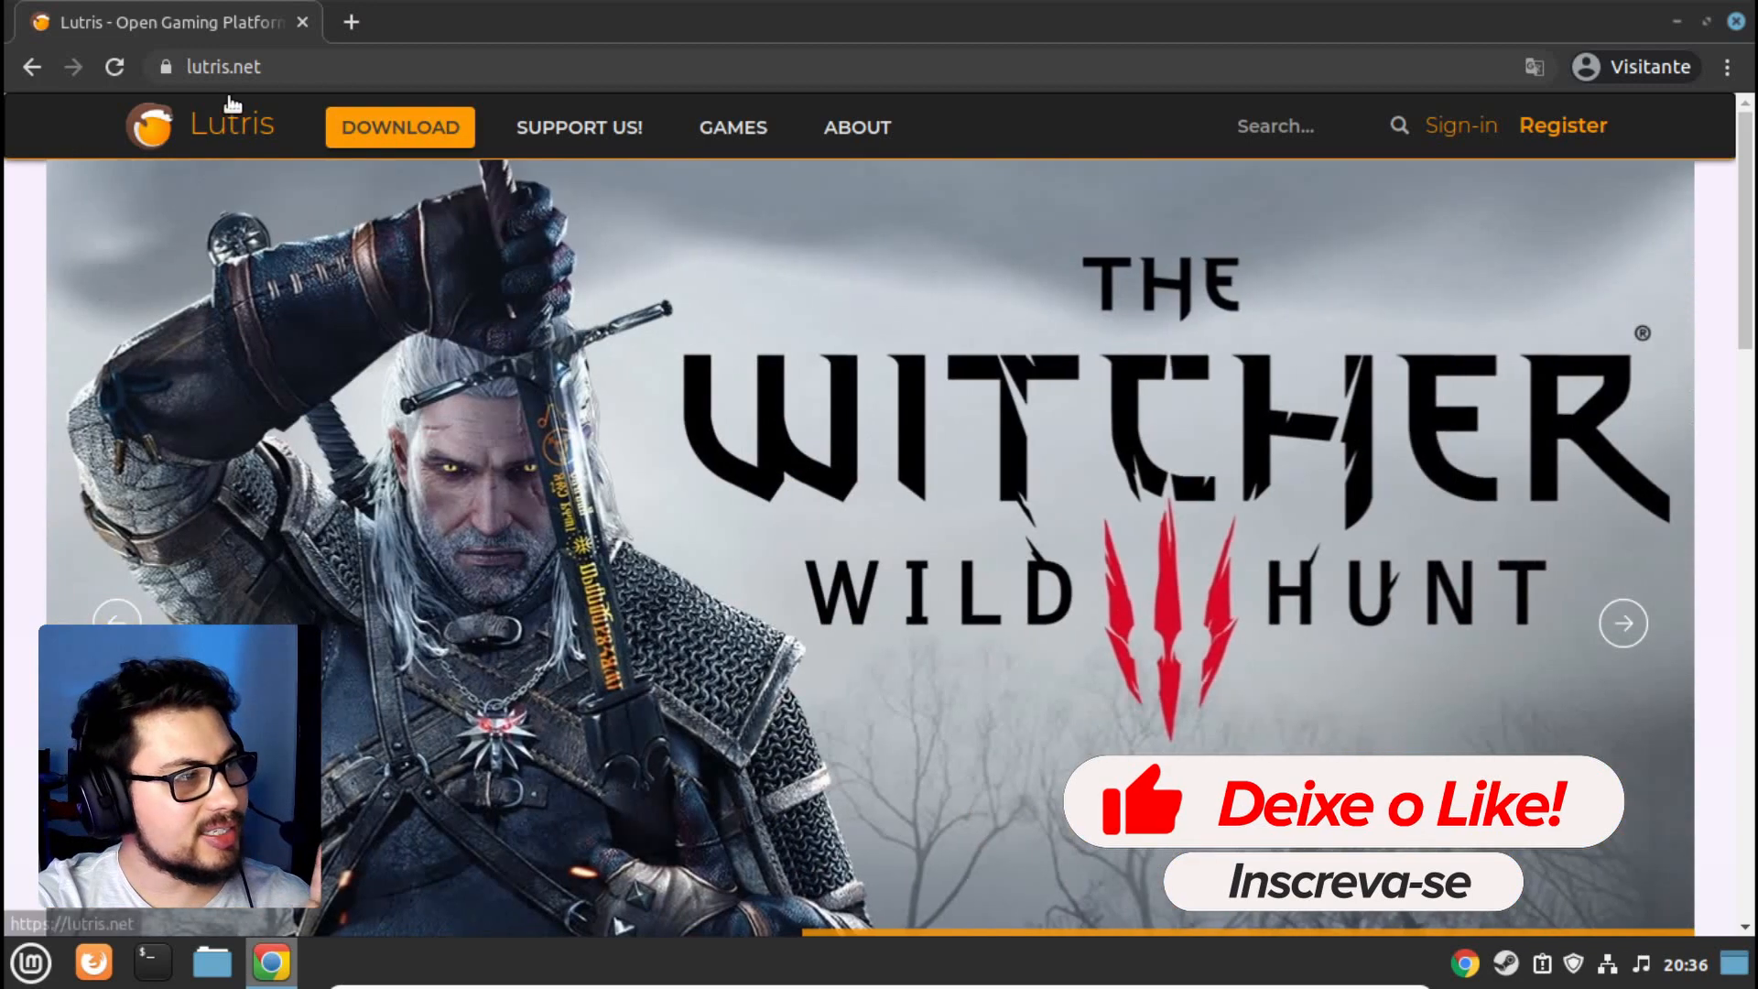
# Step: Open the Lutris downloads page and copy the add-apt-repository command listed for Ubuntu-based distributions including Linux Mint
pyautogui.click(361, 137)
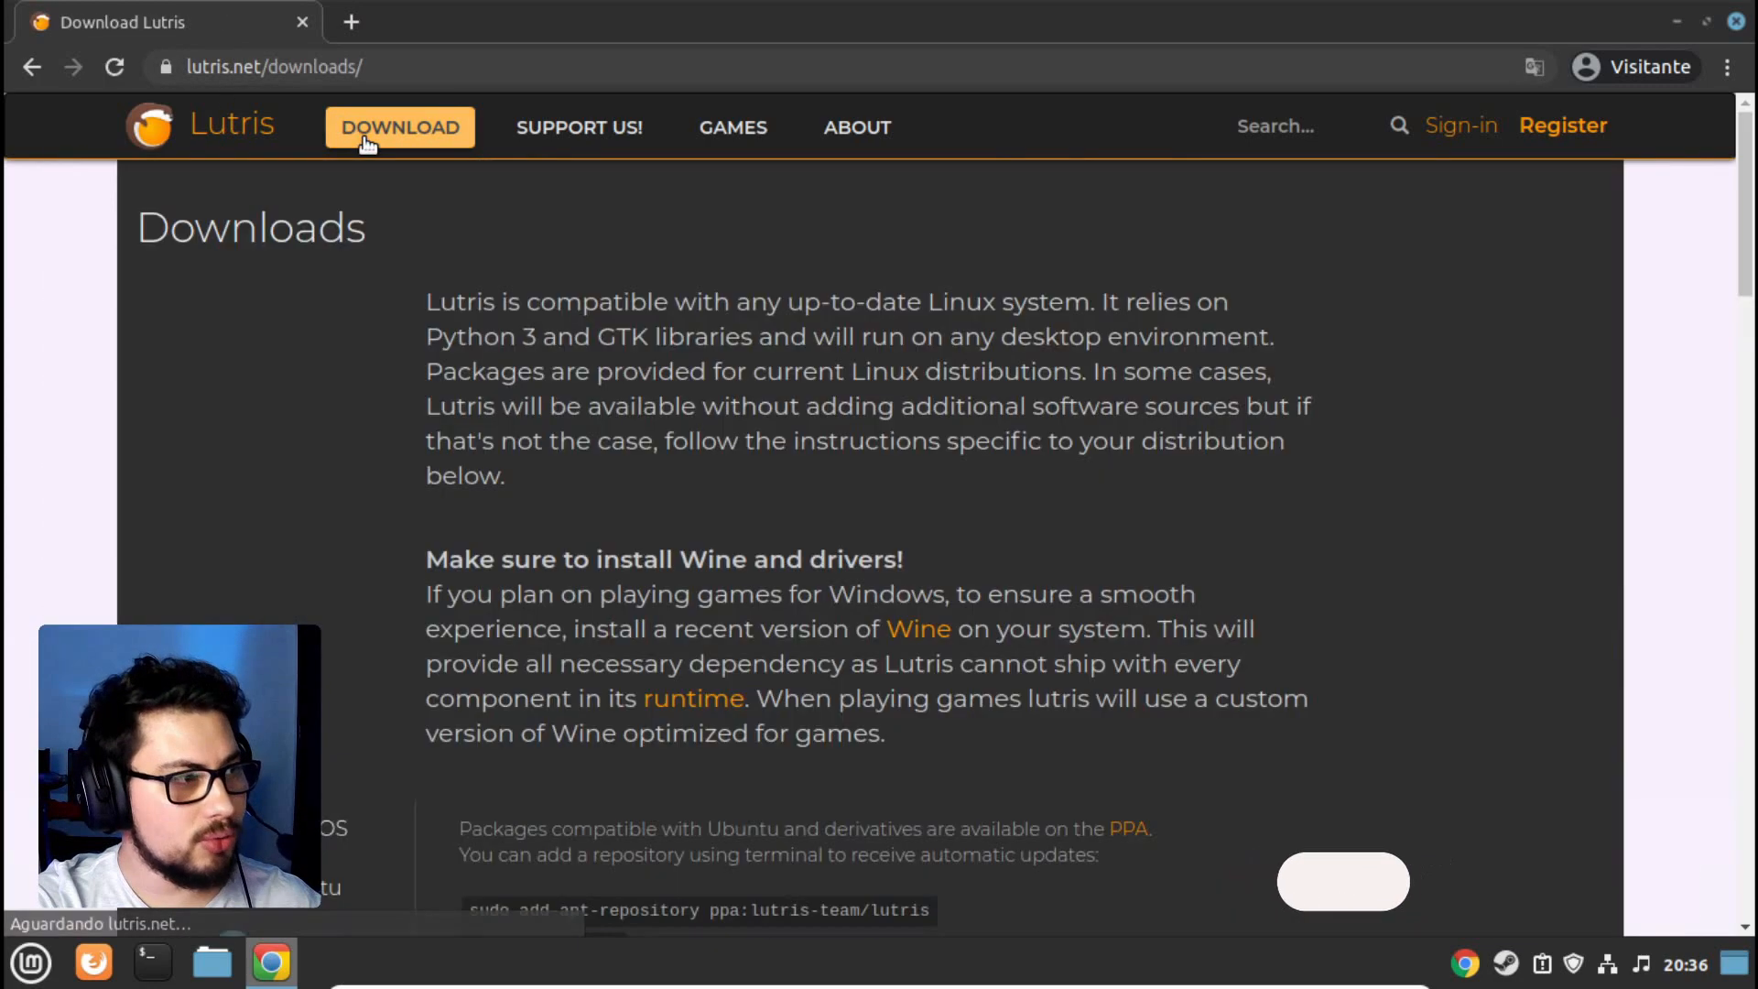
pyautogui.scroll(-5, 357, 405)
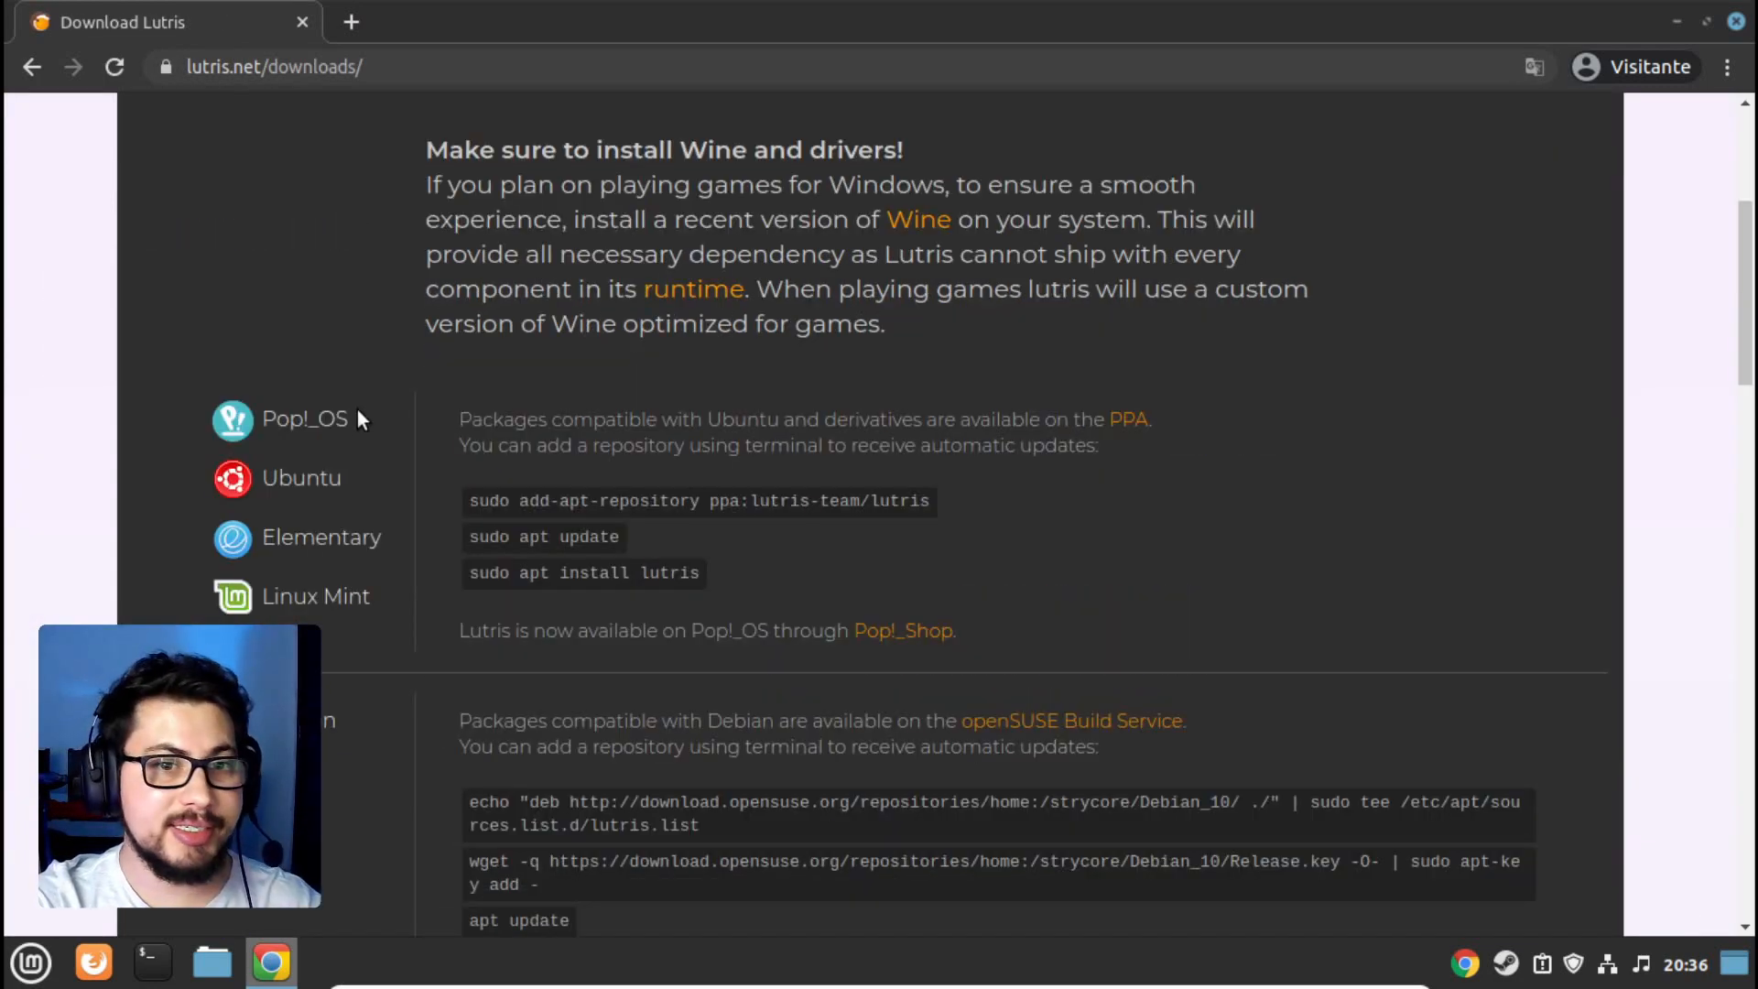
pyautogui.moveTo(471, 503); pyautogui.dragTo(543, 506)
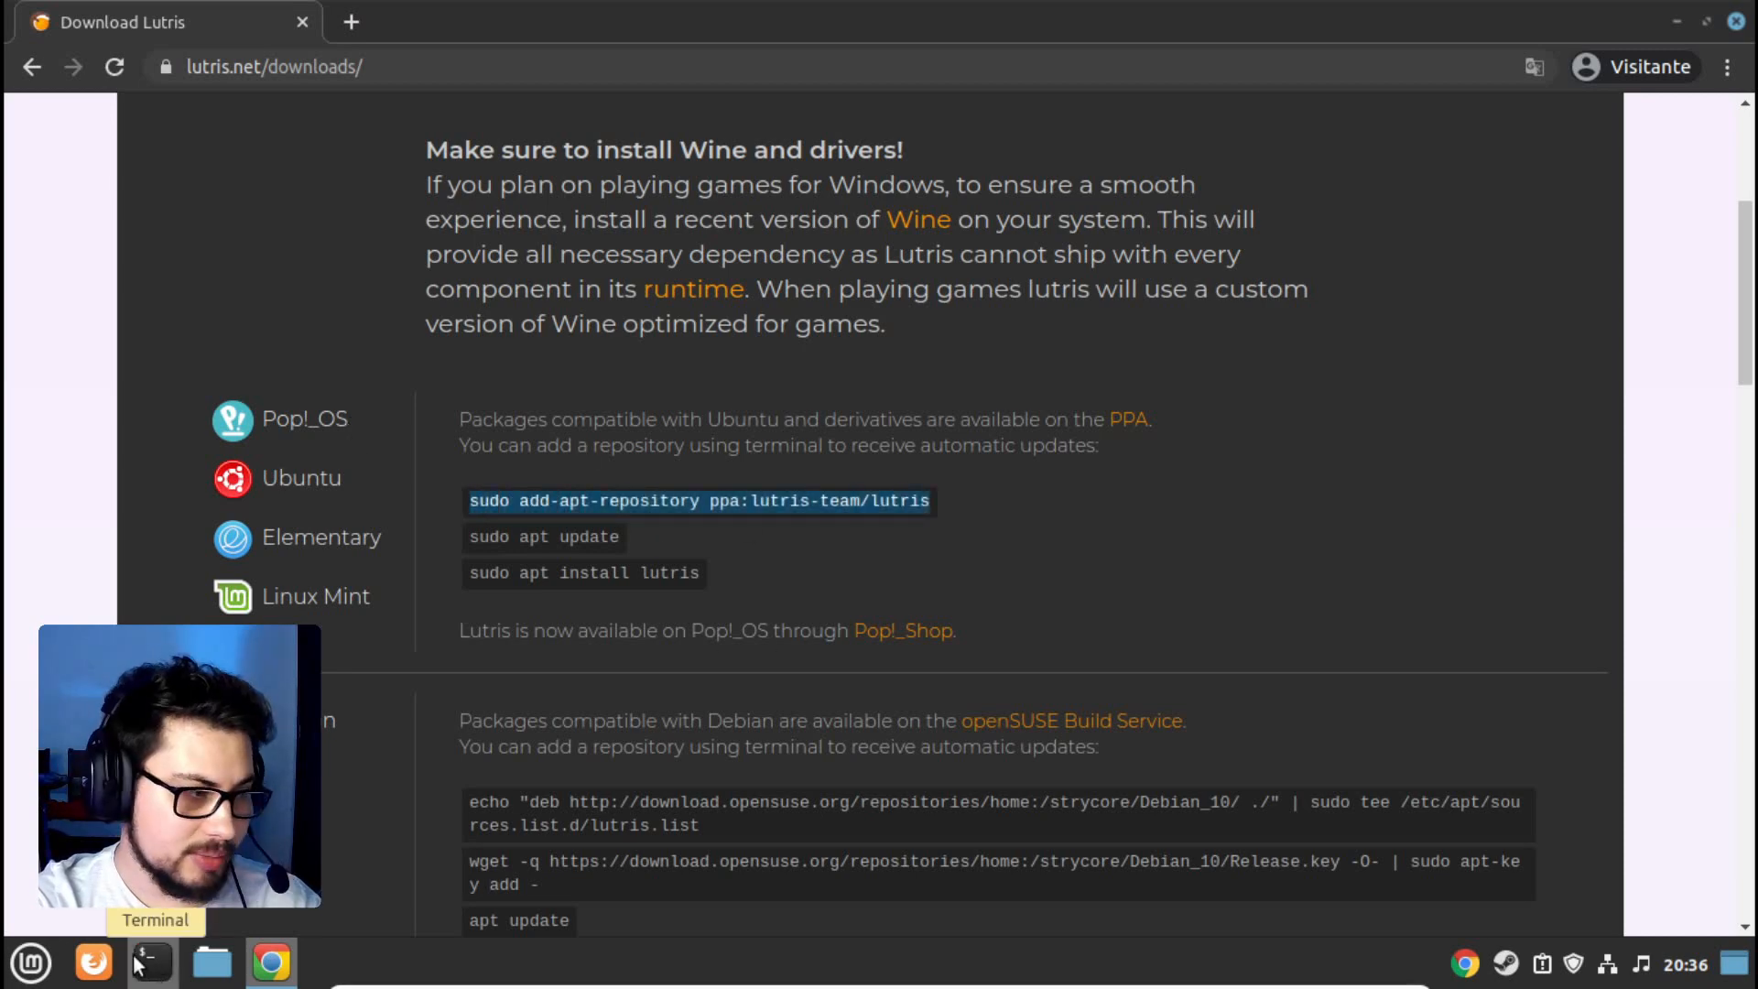
# Step: Run sudo add-apt-repository ppa:lutris-team/lutris in a new terminal, enter the sudo password and confirm adding the PPA
pyautogui.click(32, 964)
pyautogui.write('tel')
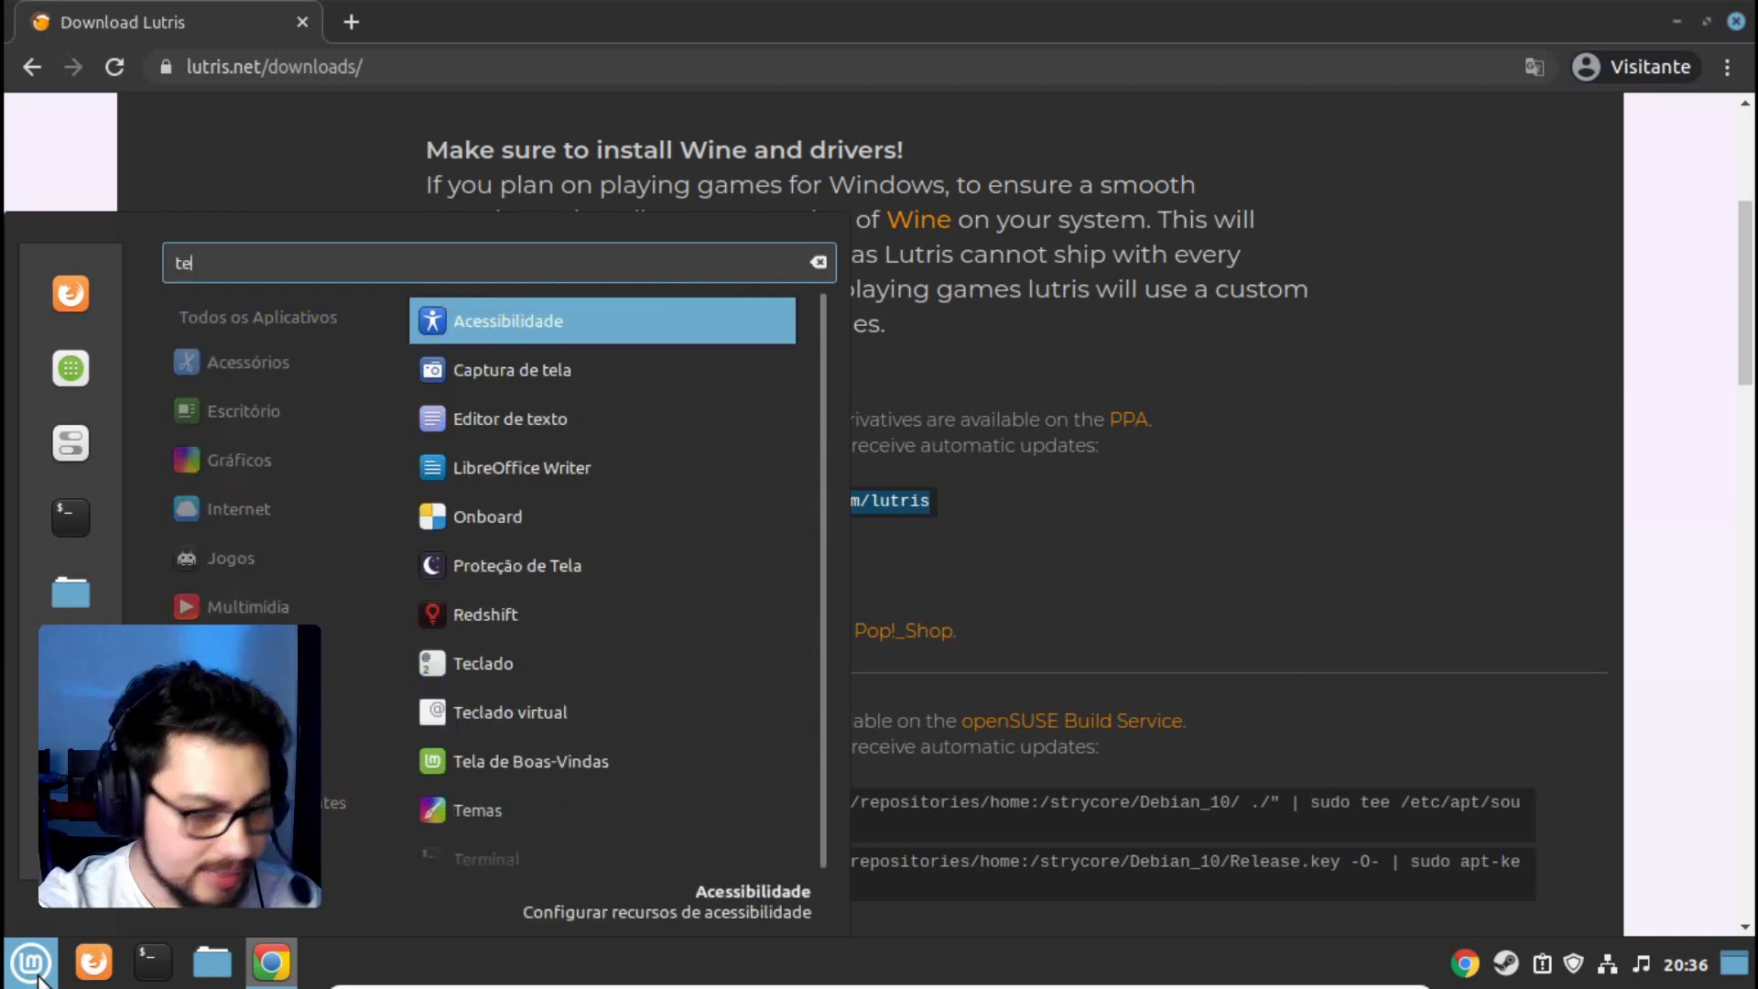
pyautogui.write('rm')
pyautogui.press('Return')
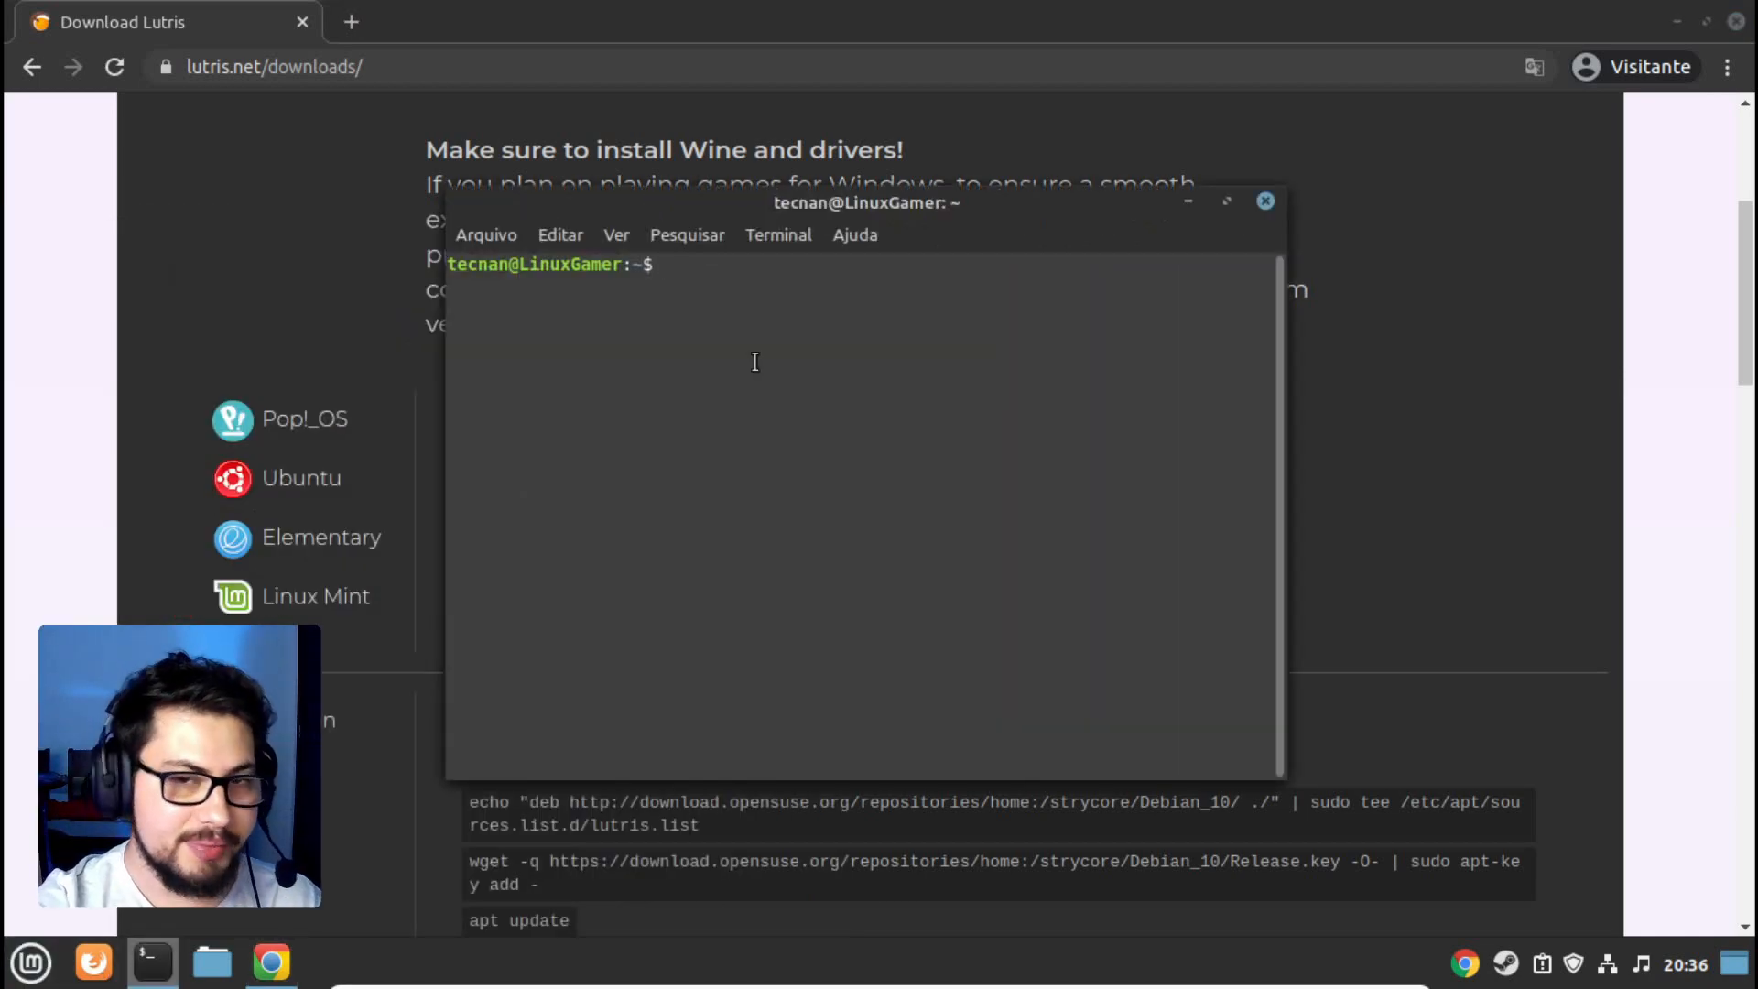
pyautogui.rightClick(755, 361)
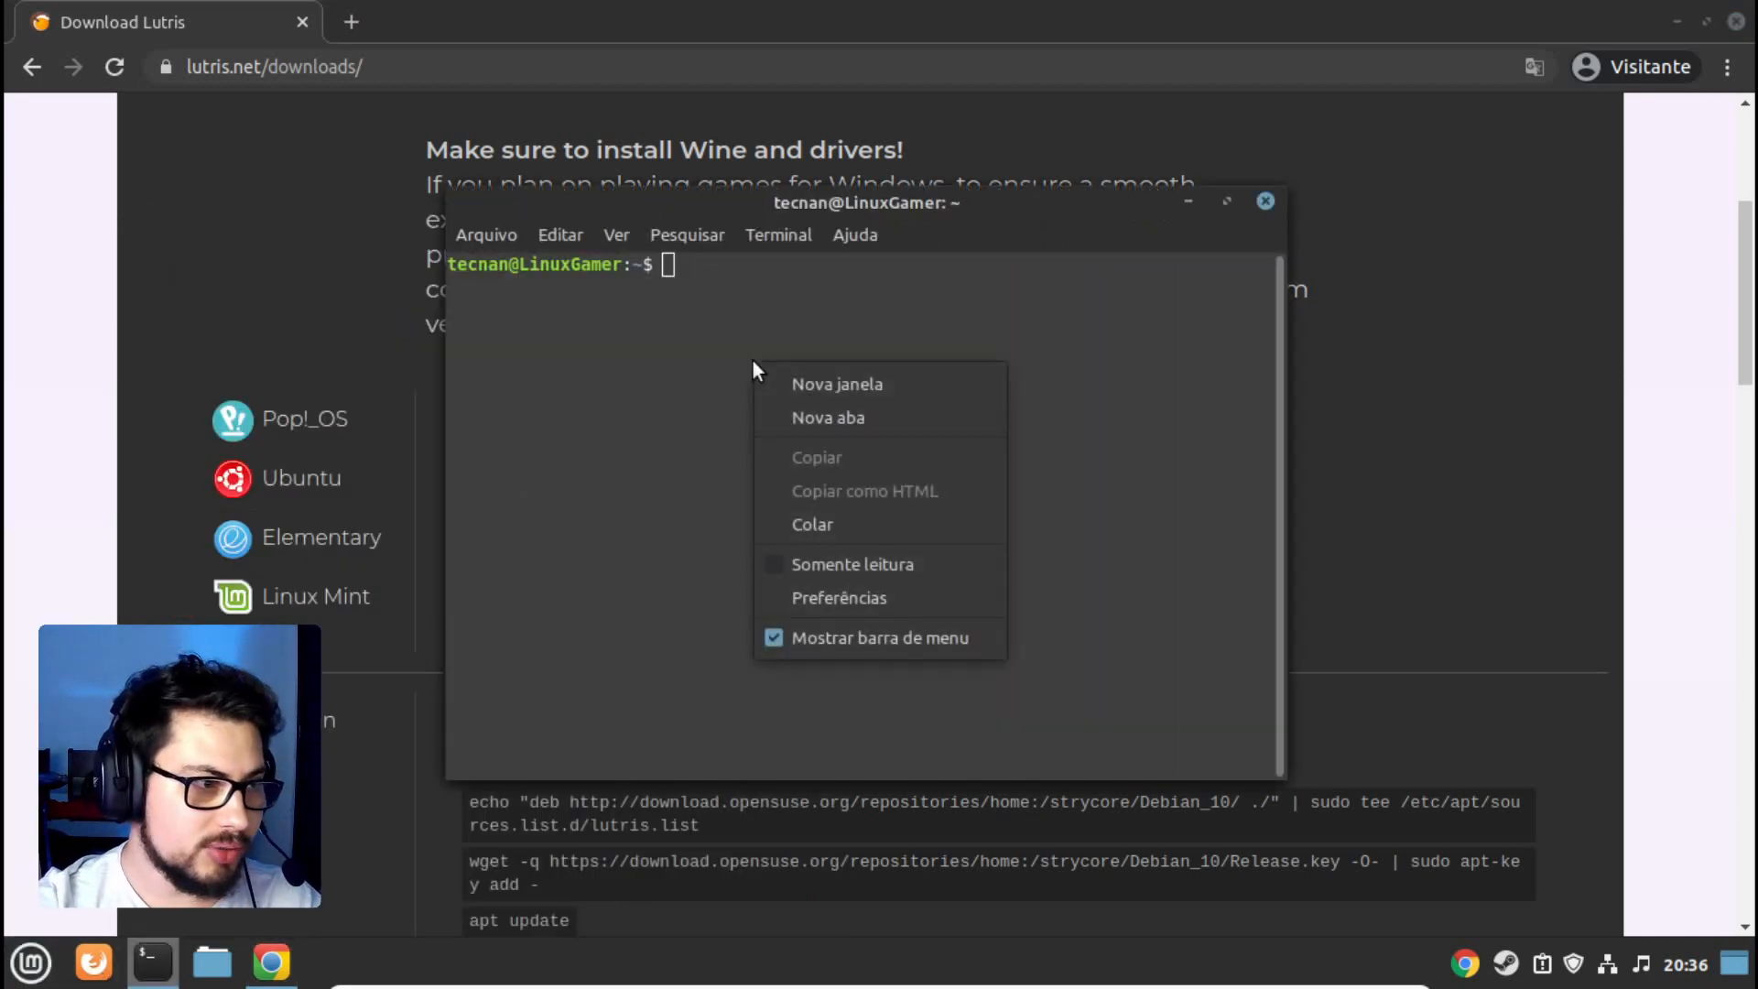
pyautogui.click(793, 521)
pyautogui.press('Return')
pyautogui.write('***')
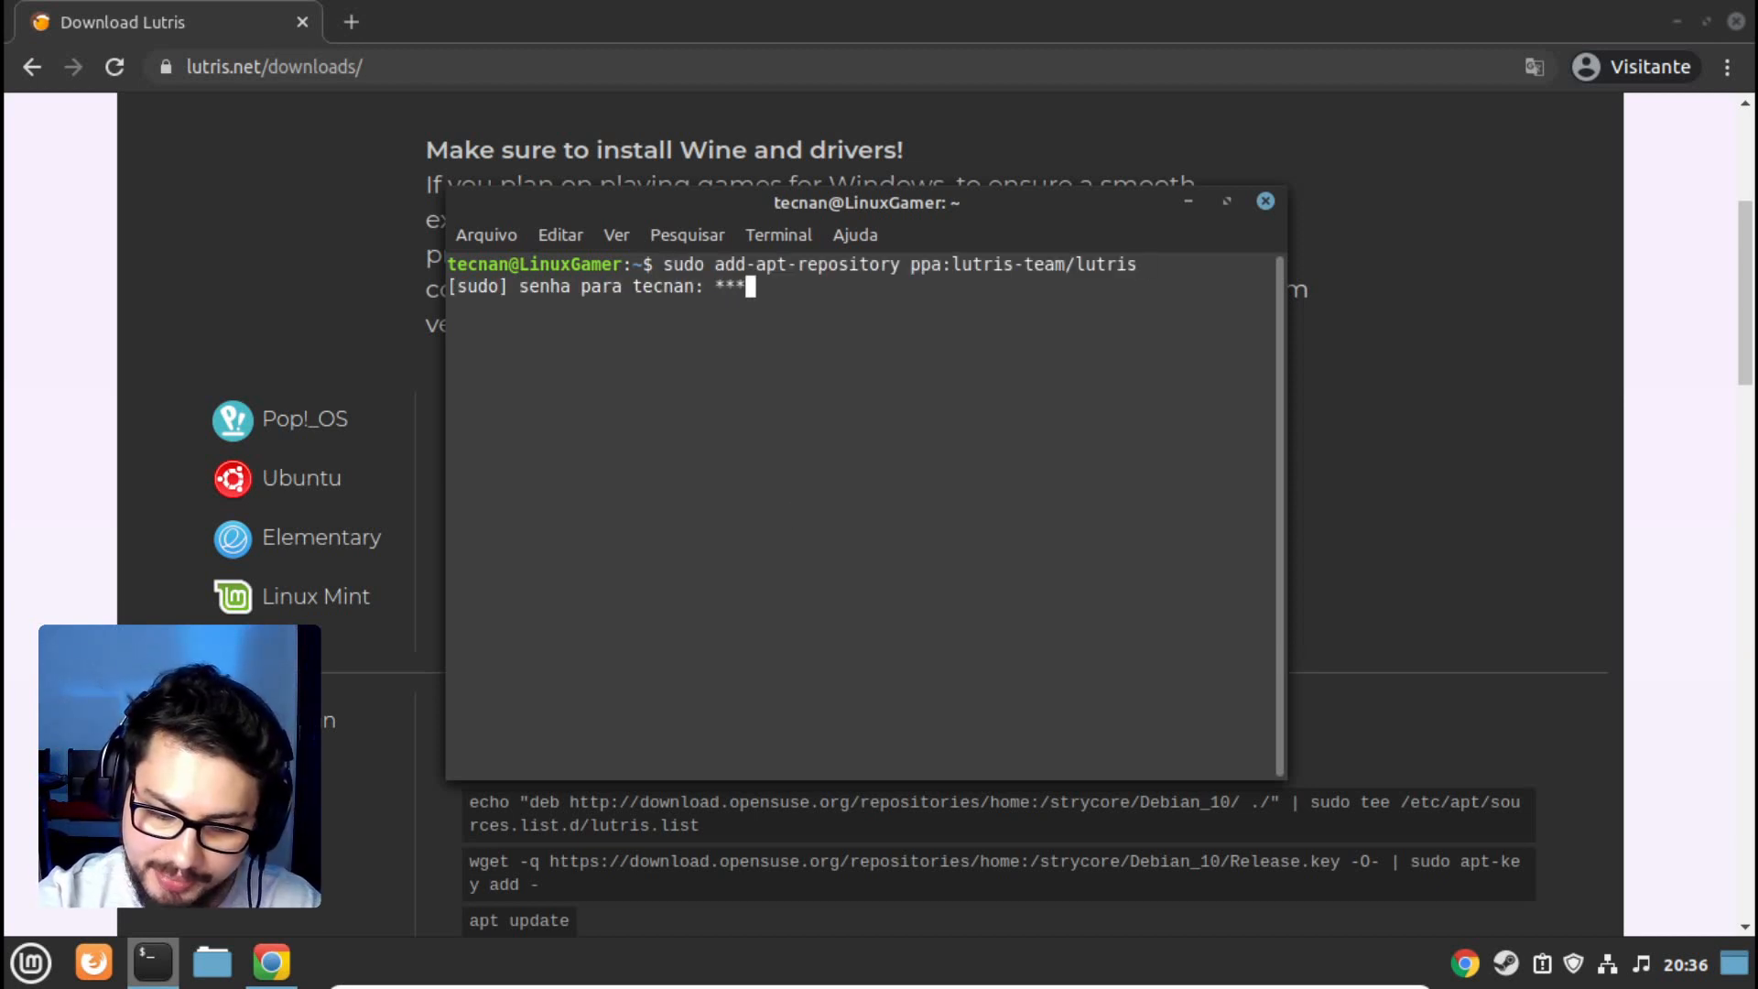
pyautogui.press('Return')
pyautogui.press('Return')
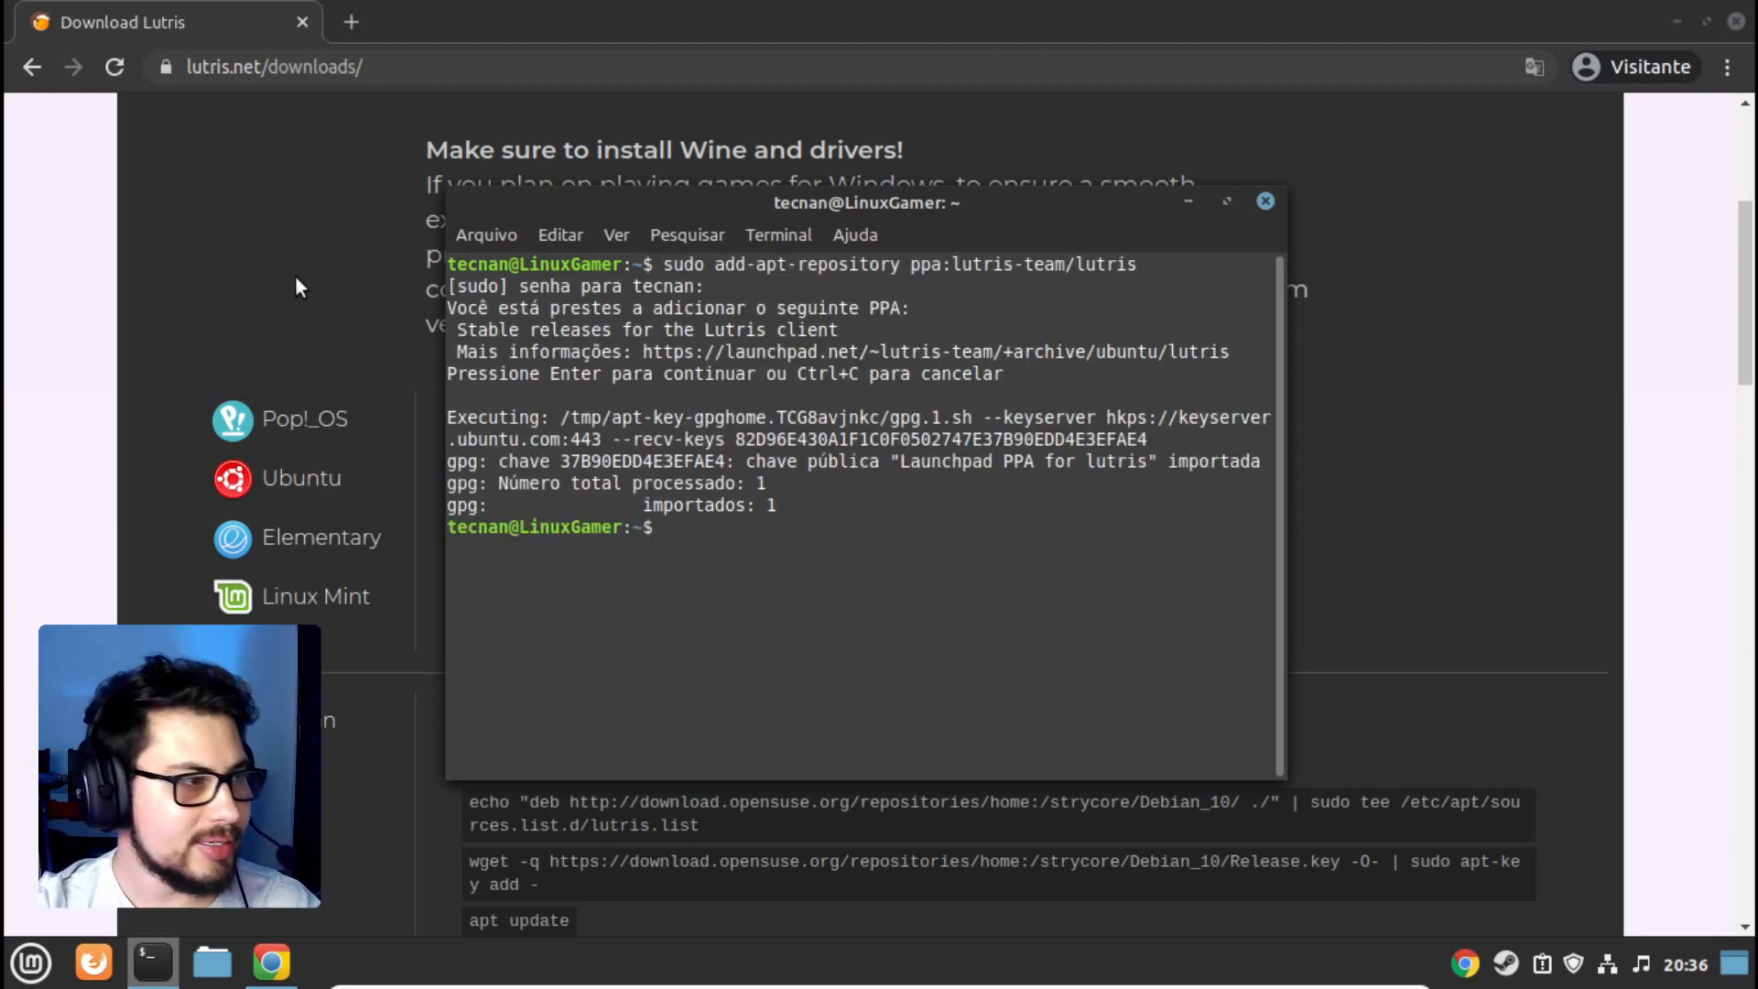
# Step: Copy the sudo apt update command from the Lutris downloads page and run it in the terminal
pyautogui.click(296, 278)
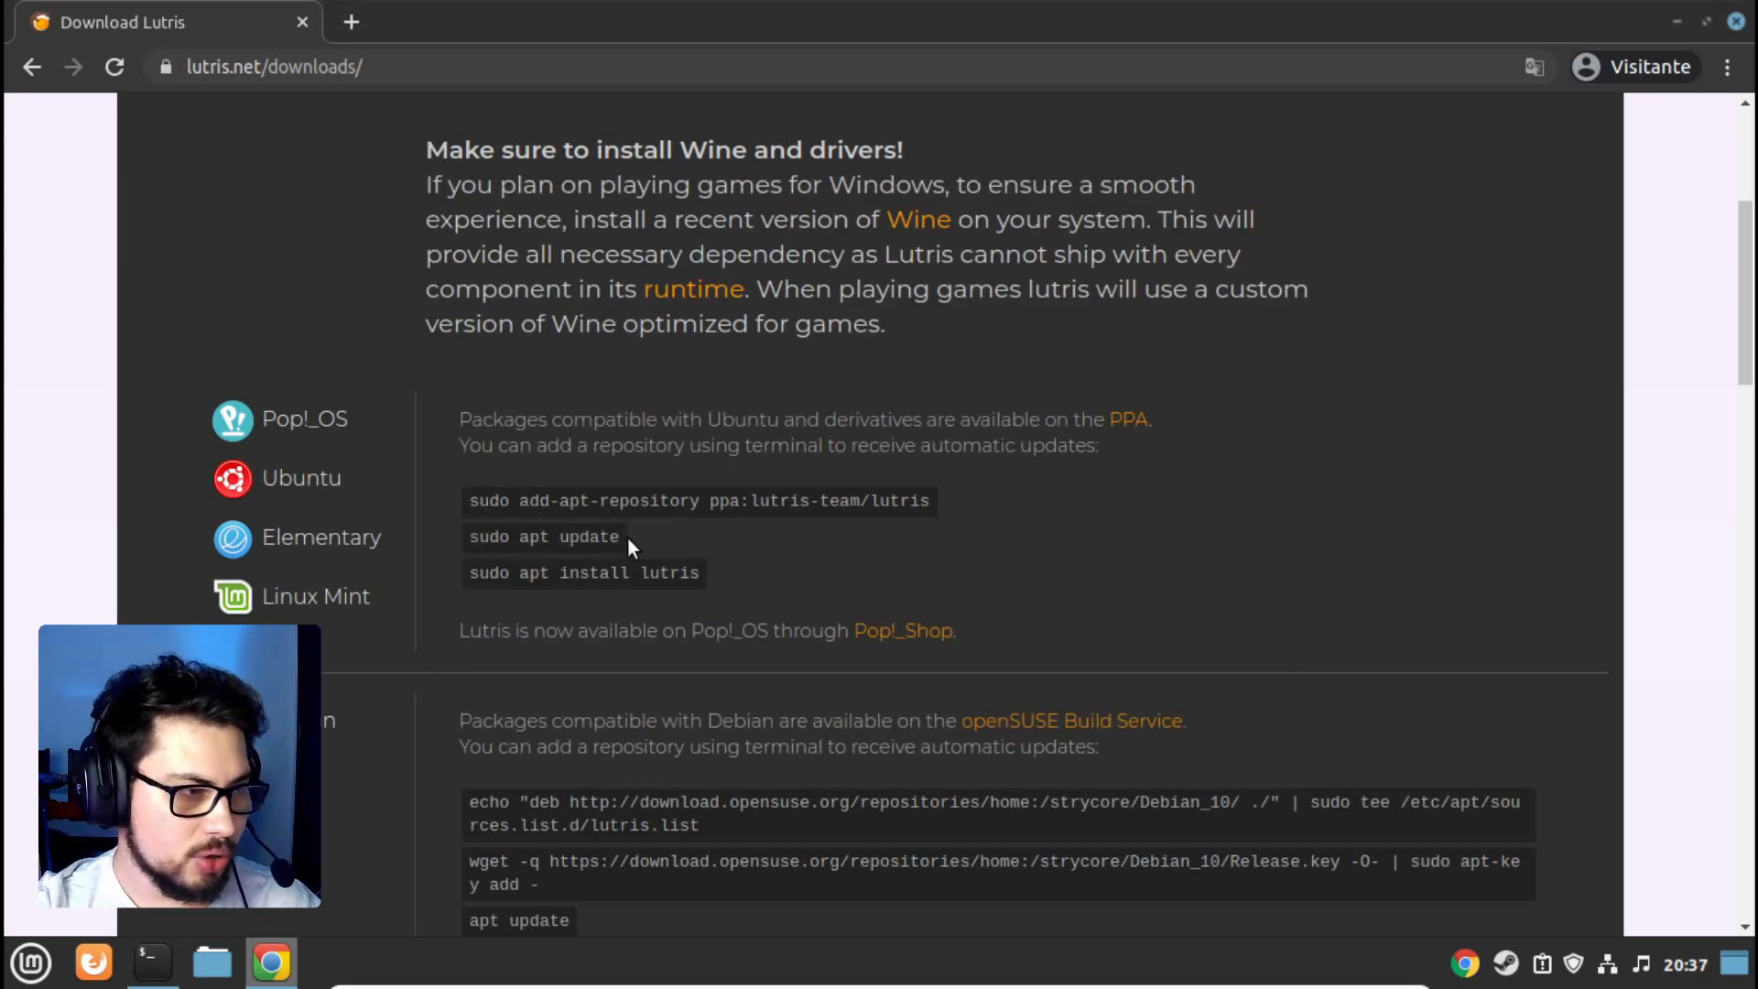
pyautogui.moveTo(624, 540); pyautogui.dragTo(463, 536)
pyautogui.hotkey('ctrl', 'c')
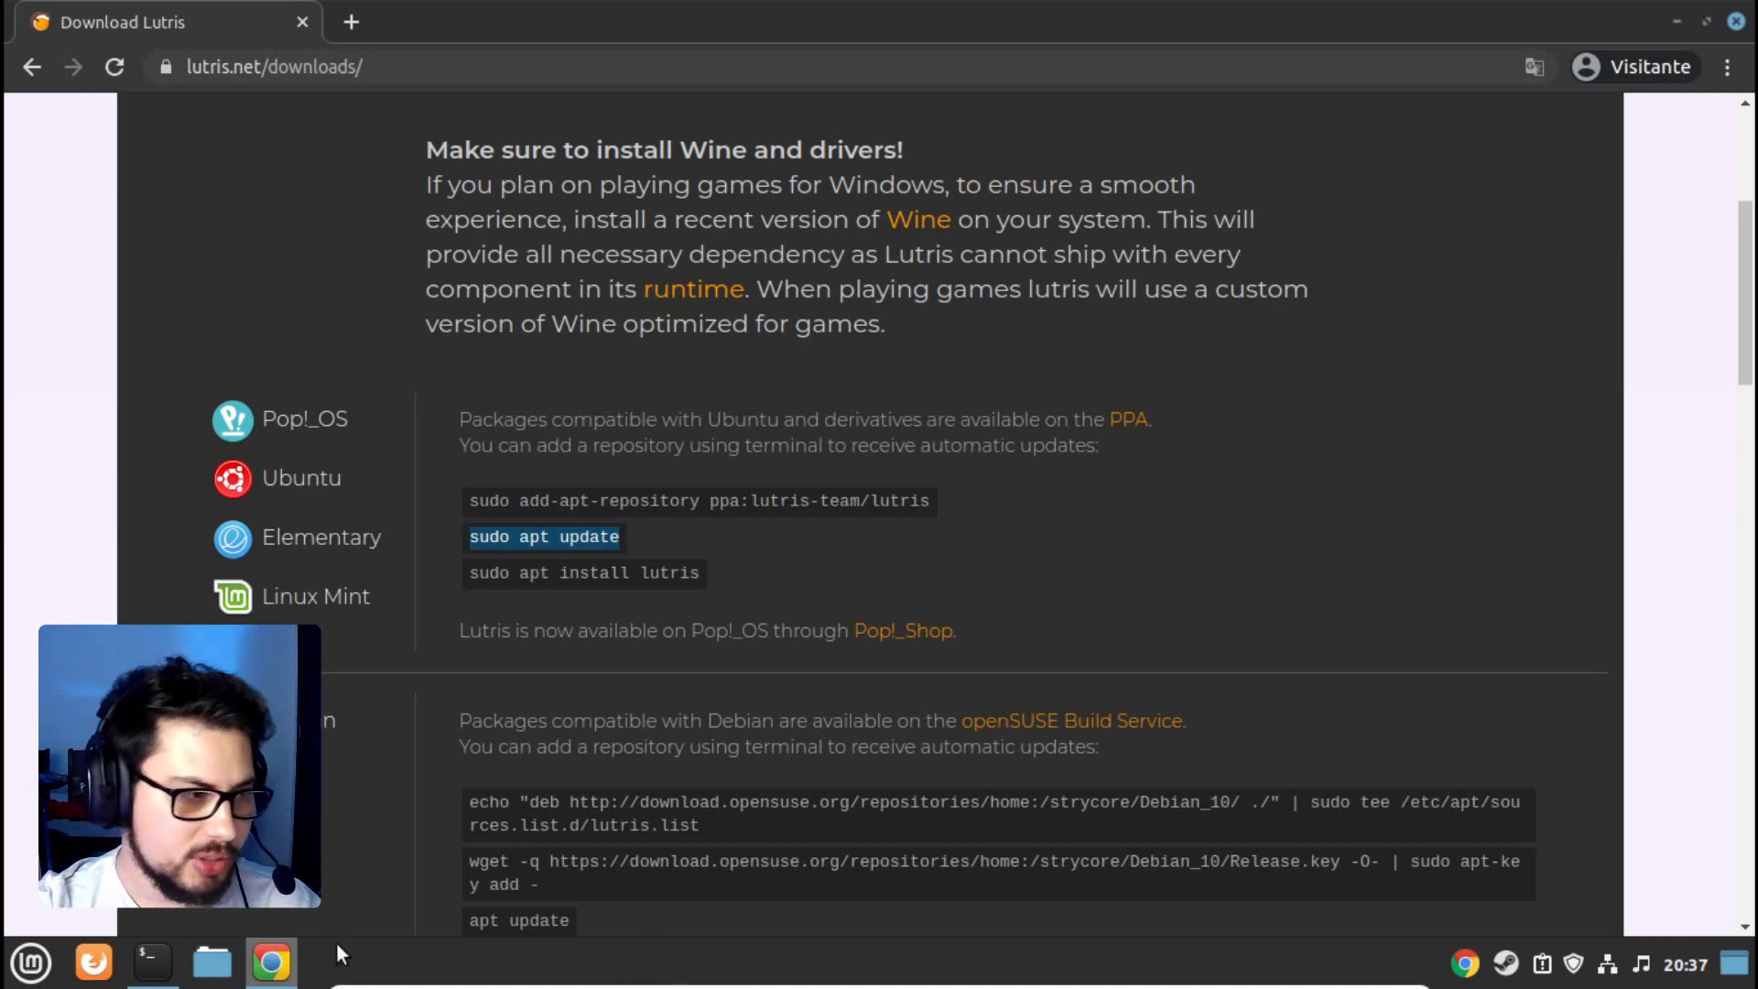
pyautogui.click(152, 961)
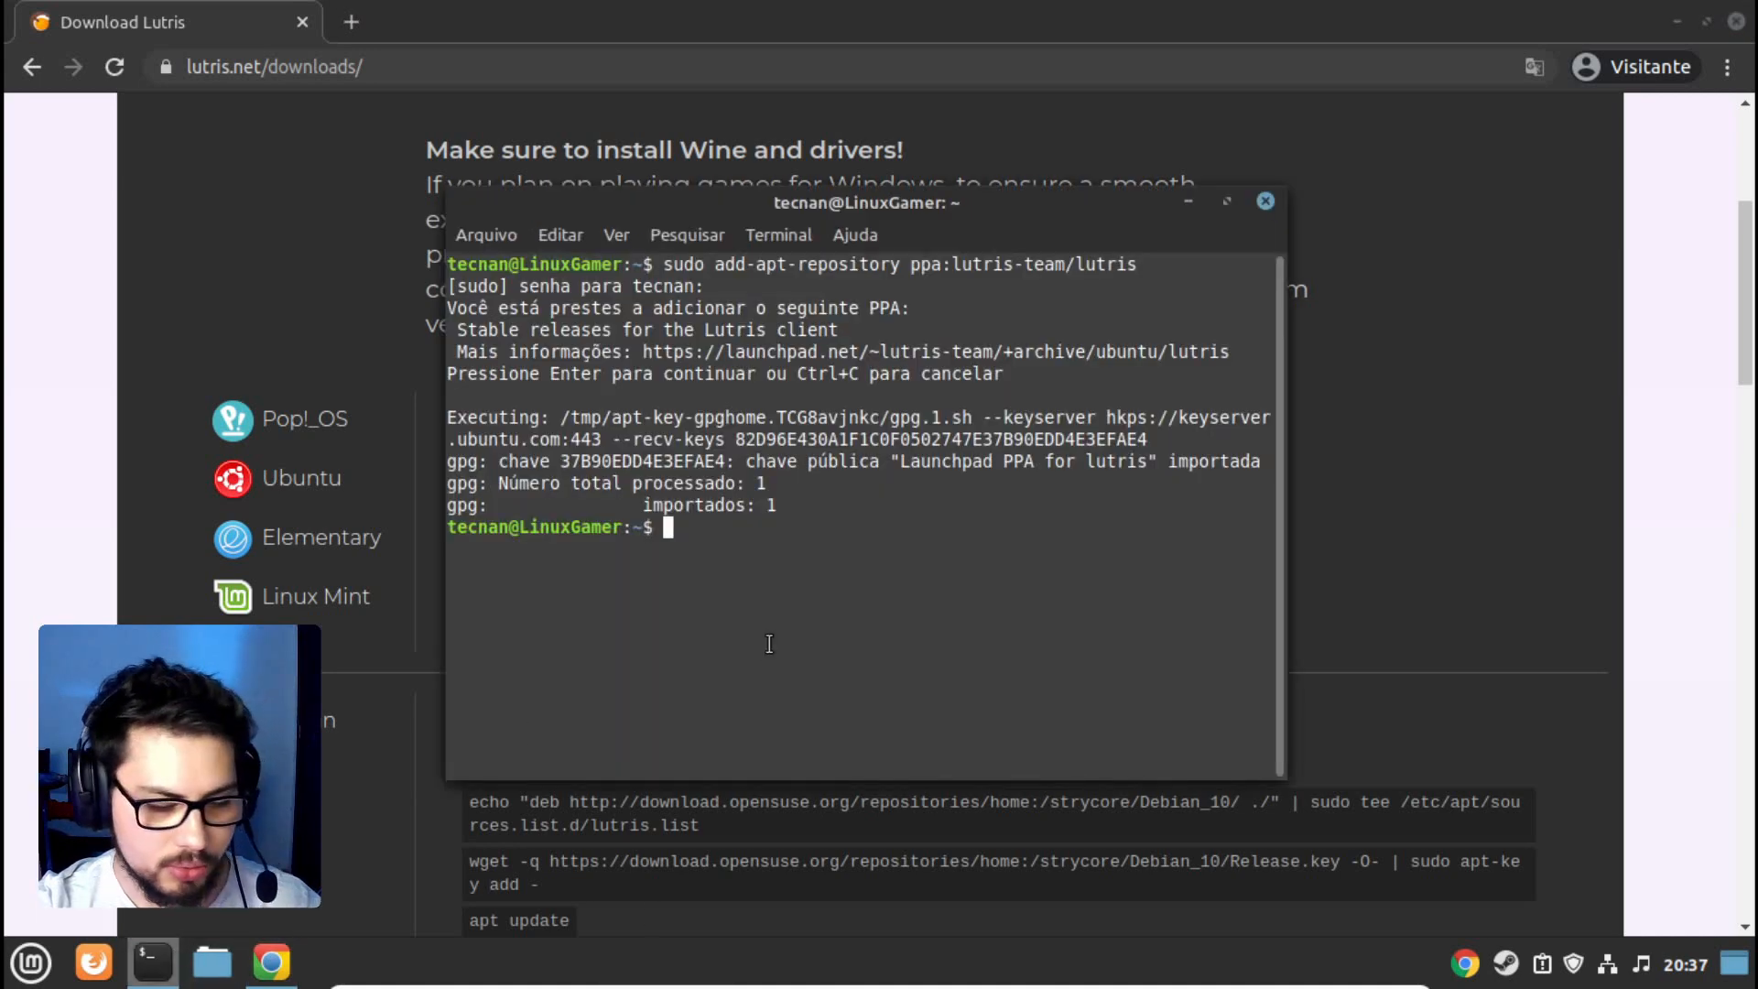
pyautogui.hotkey('ctrl', 'shift', 'v')
pyautogui.press('Return')
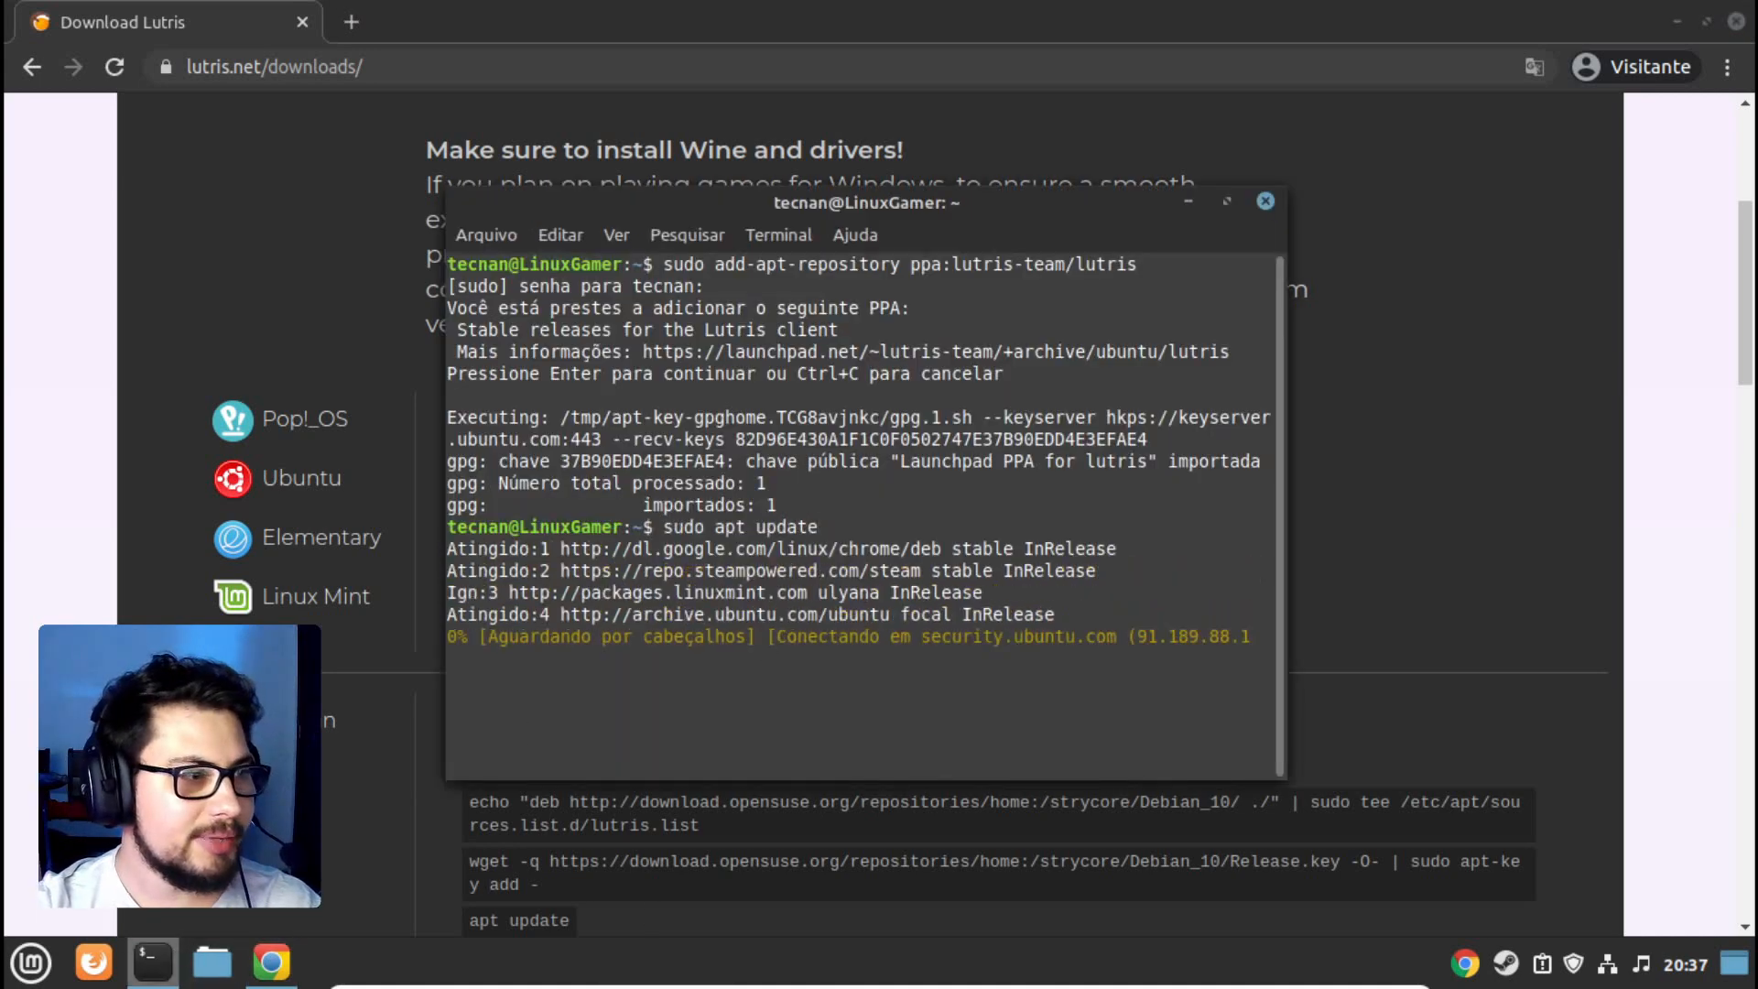
# Step: Copy sudo apt install lutris from the downloads page, run it in the terminal, accept the package installation and close the terminal
pyautogui.click(271, 962)
pyautogui.moveTo(701, 572); pyautogui.dragTo(467, 571)
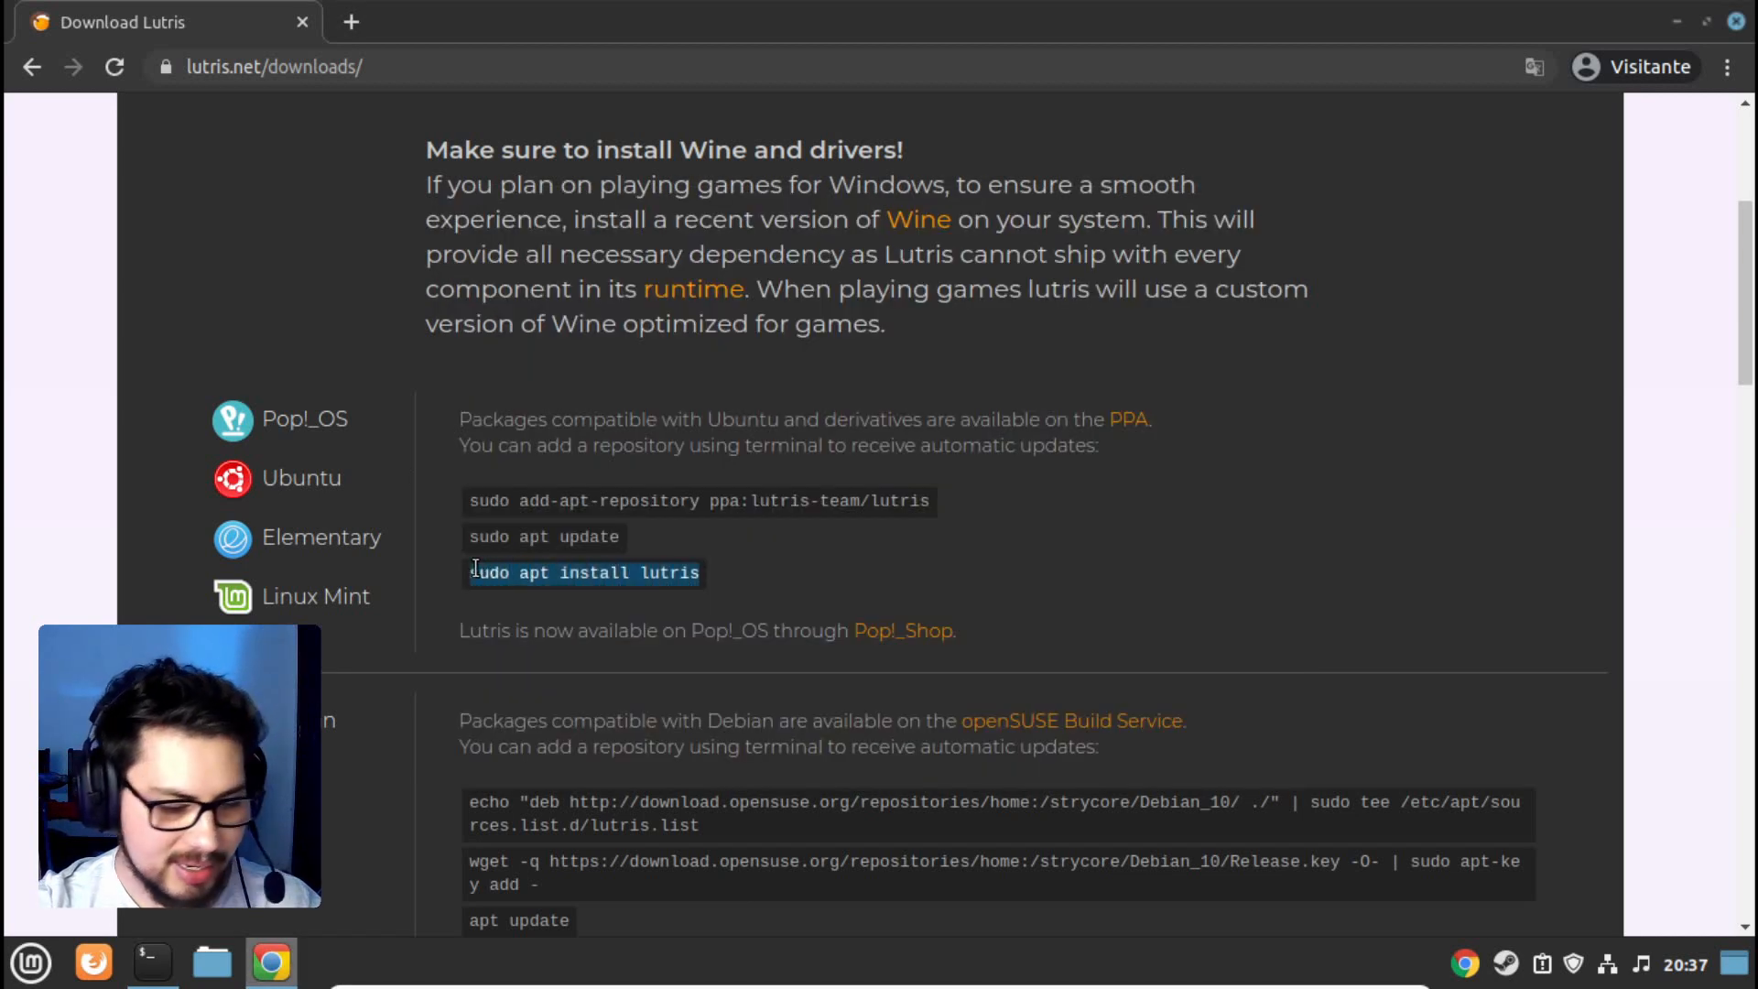
pyautogui.hotkey('ctrl', 'c')
pyautogui.click(152, 962)
pyautogui.hotkey('ctrl', 'shift', 'v')
pyautogui.press('Return')
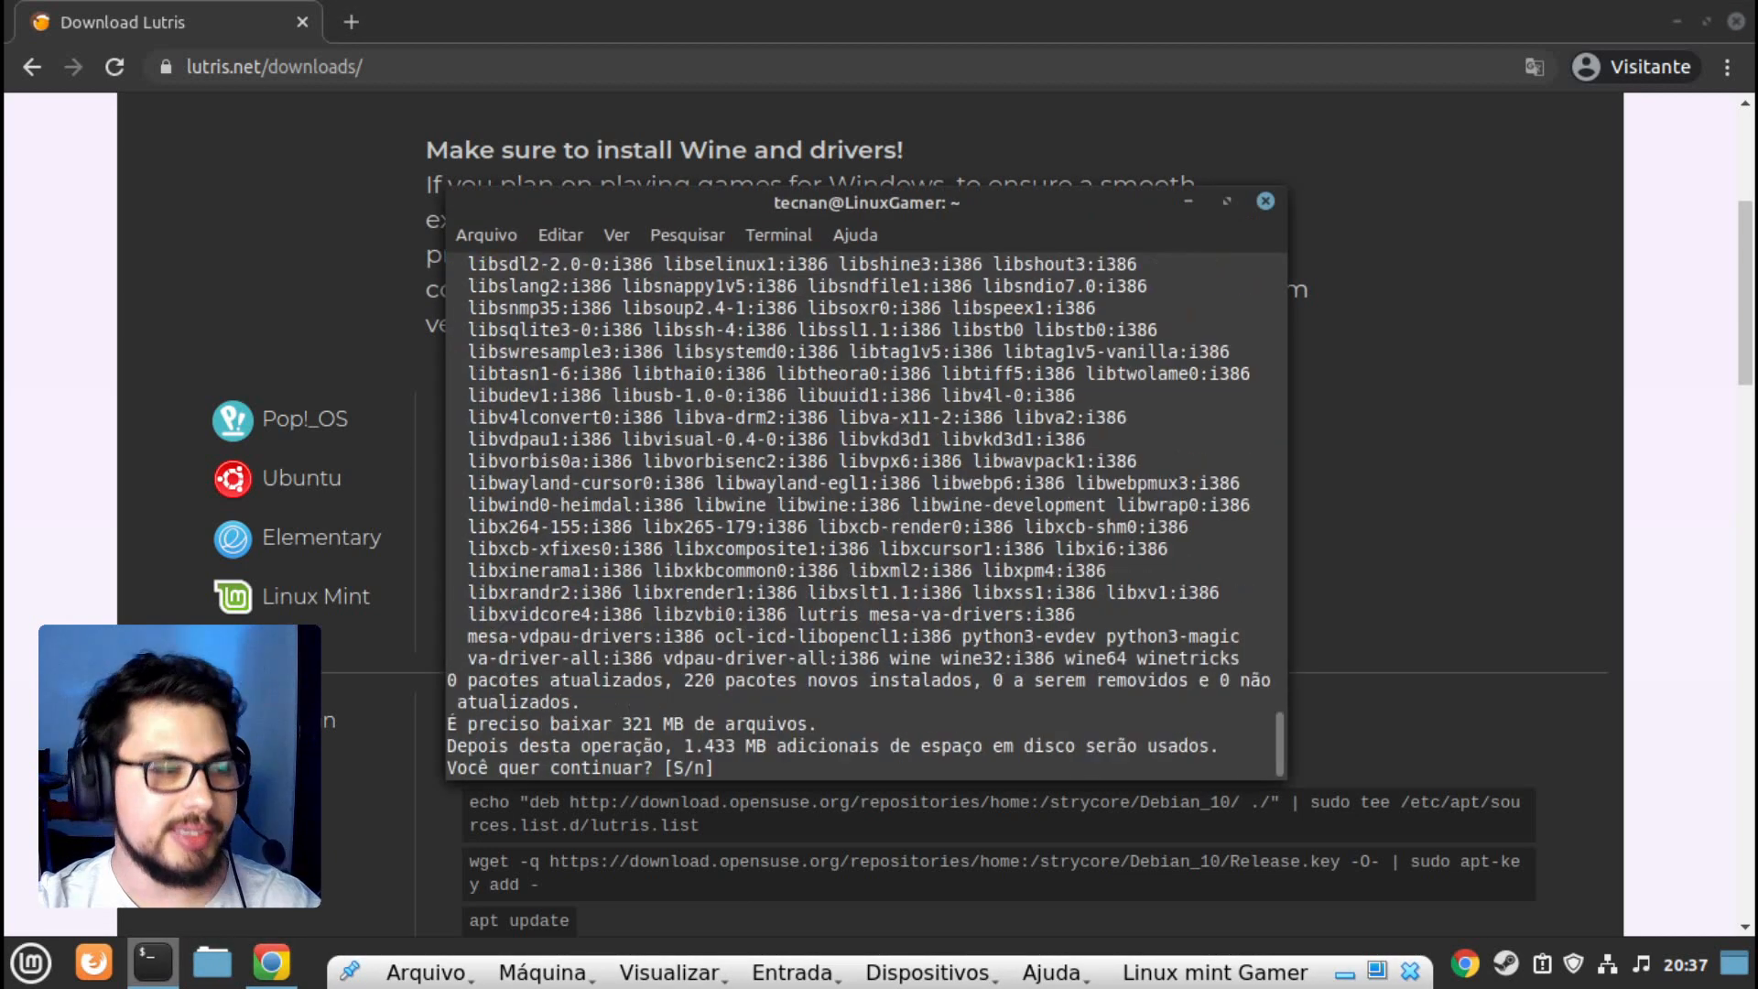
pyautogui.press('Return')
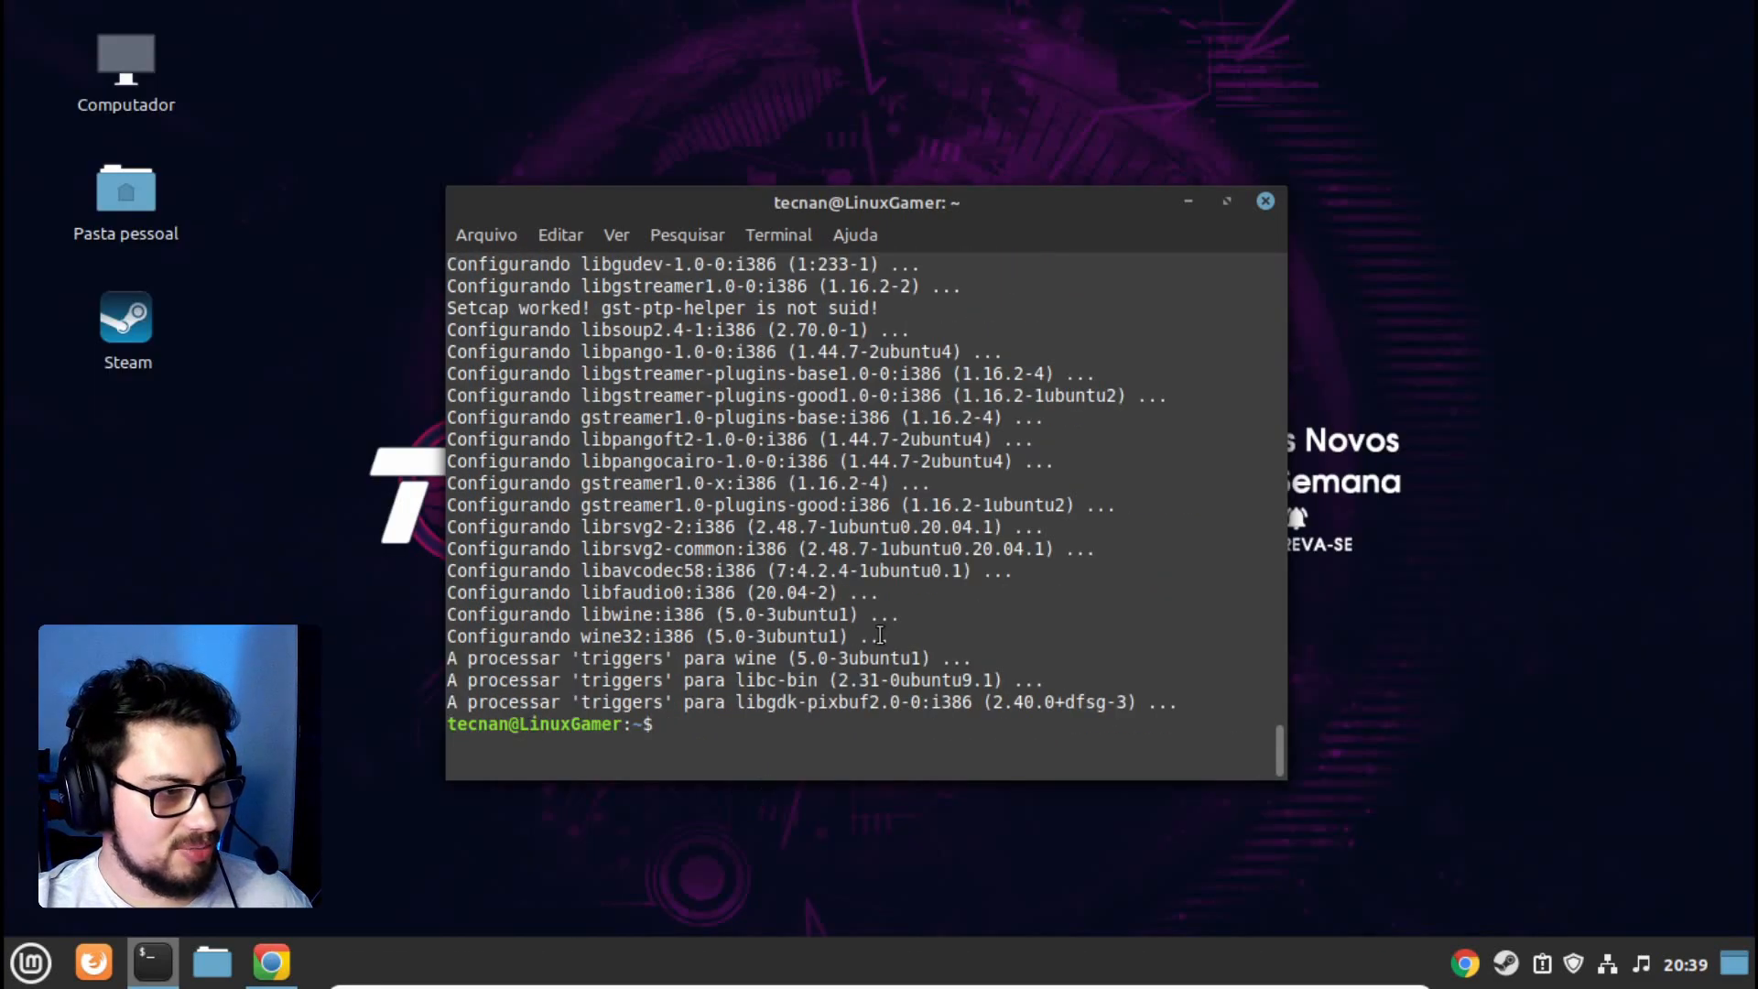
pyautogui.click(1273, 199)
# Step: Add a Lutris shortcut from the installed games applications to the desktop
pyautogui.click(23, 976)
pyautogui.click(200, 545)
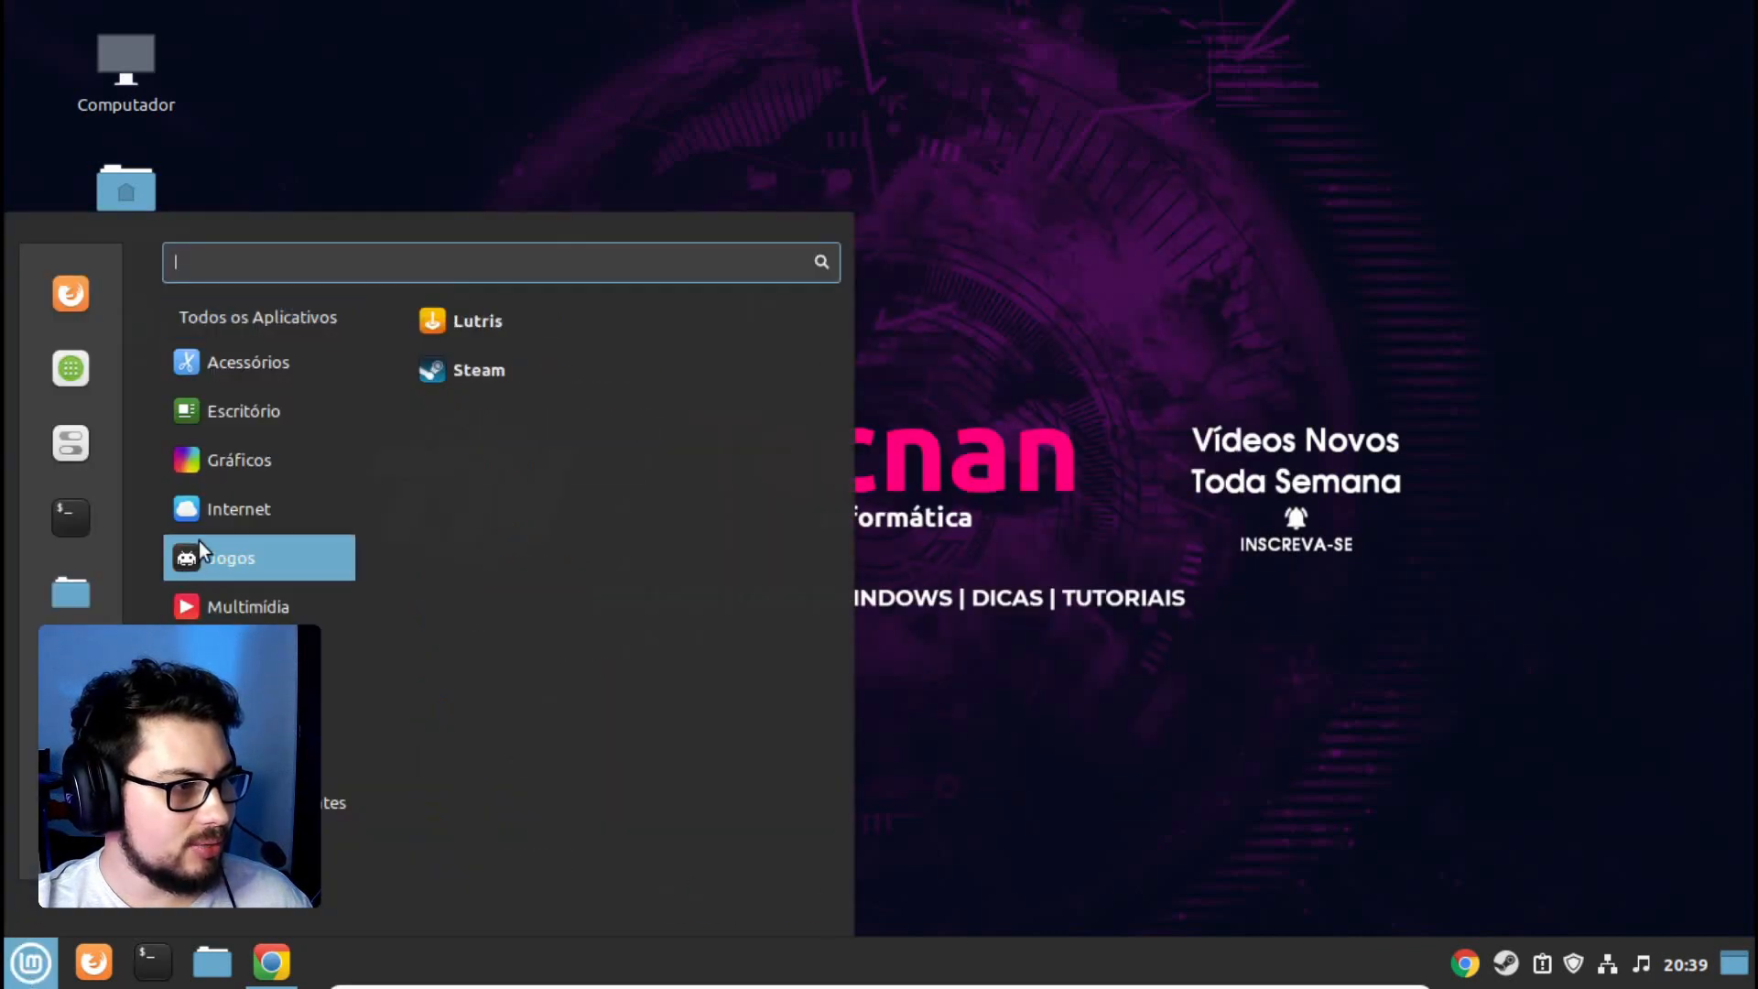
pyautogui.rightClick(498, 335)
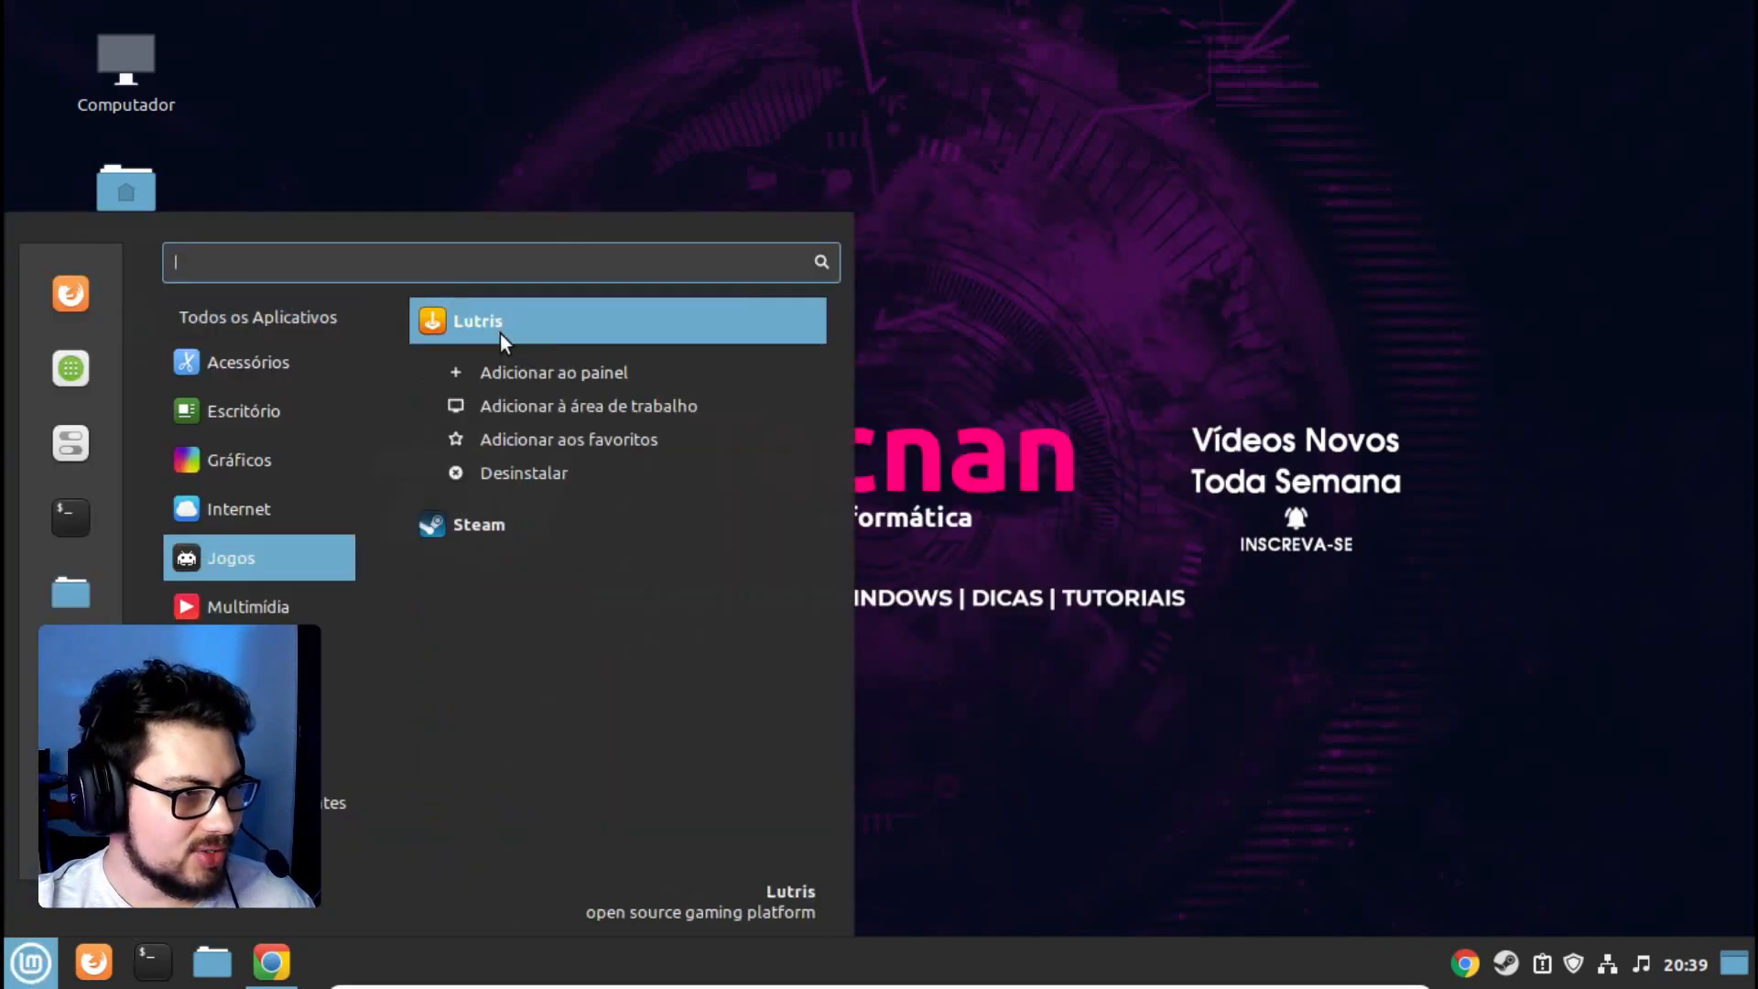
pyautogui.click(540, 406)
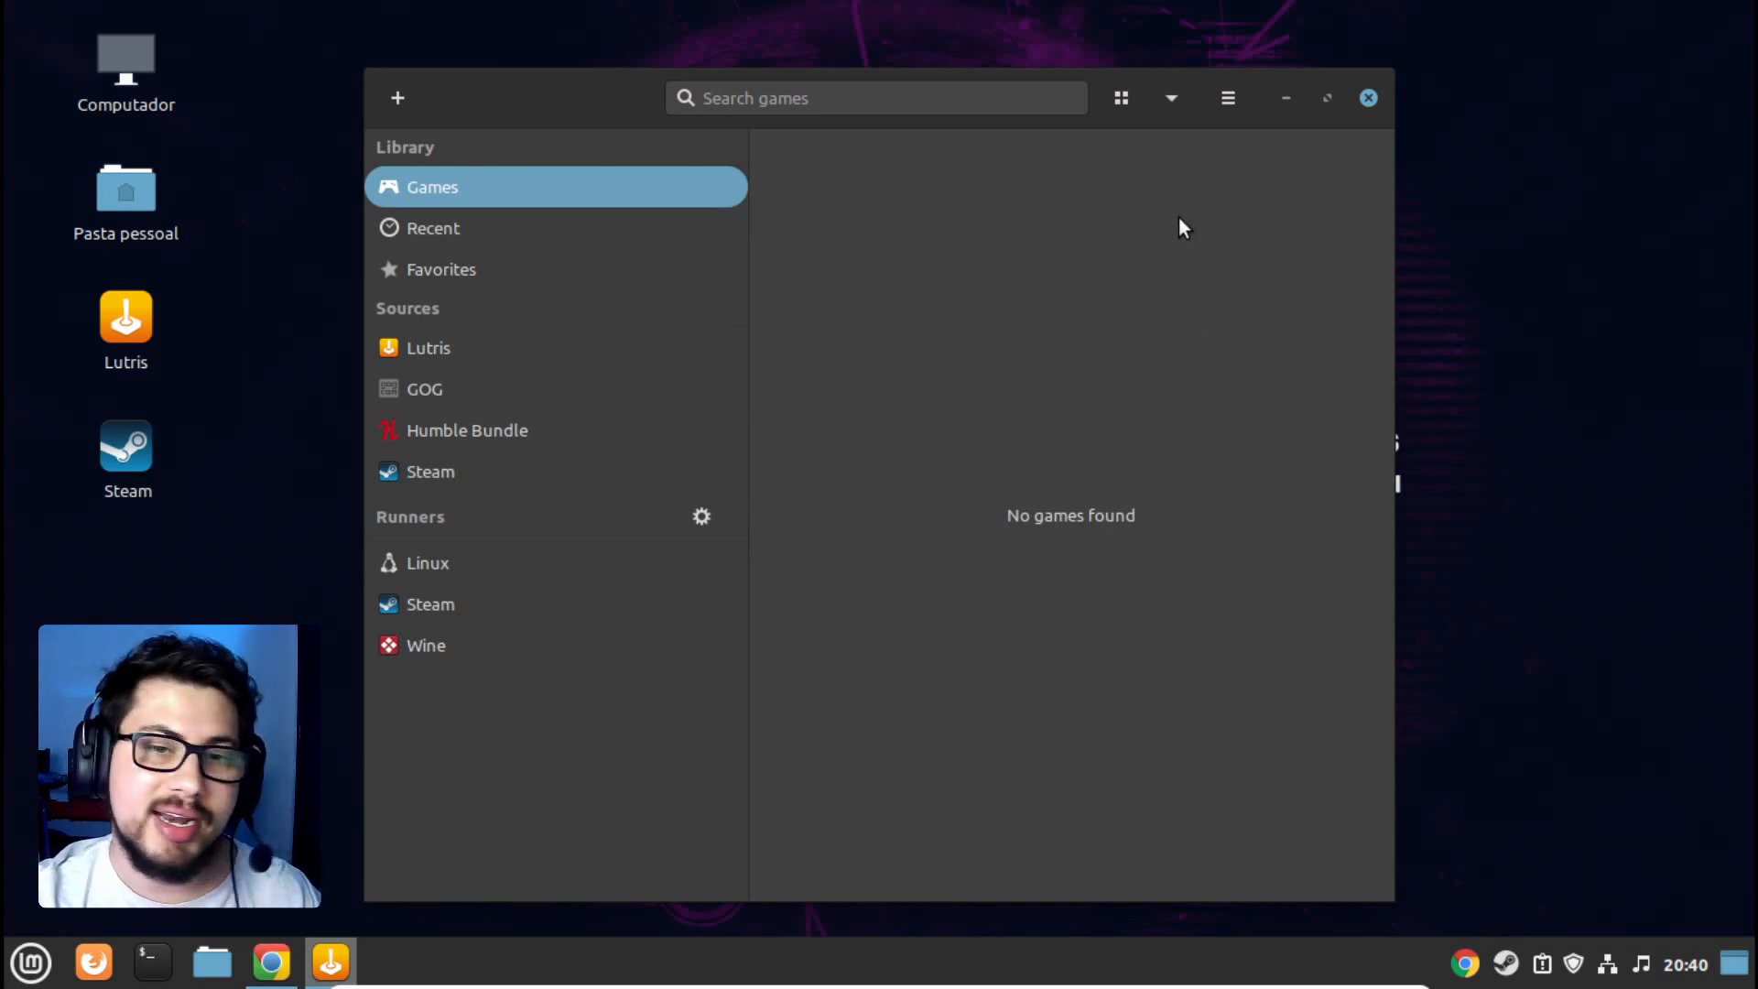
# Step: Search the Lutris source's community installers for "epic games"
pyautogui.moveTo(559, 637)
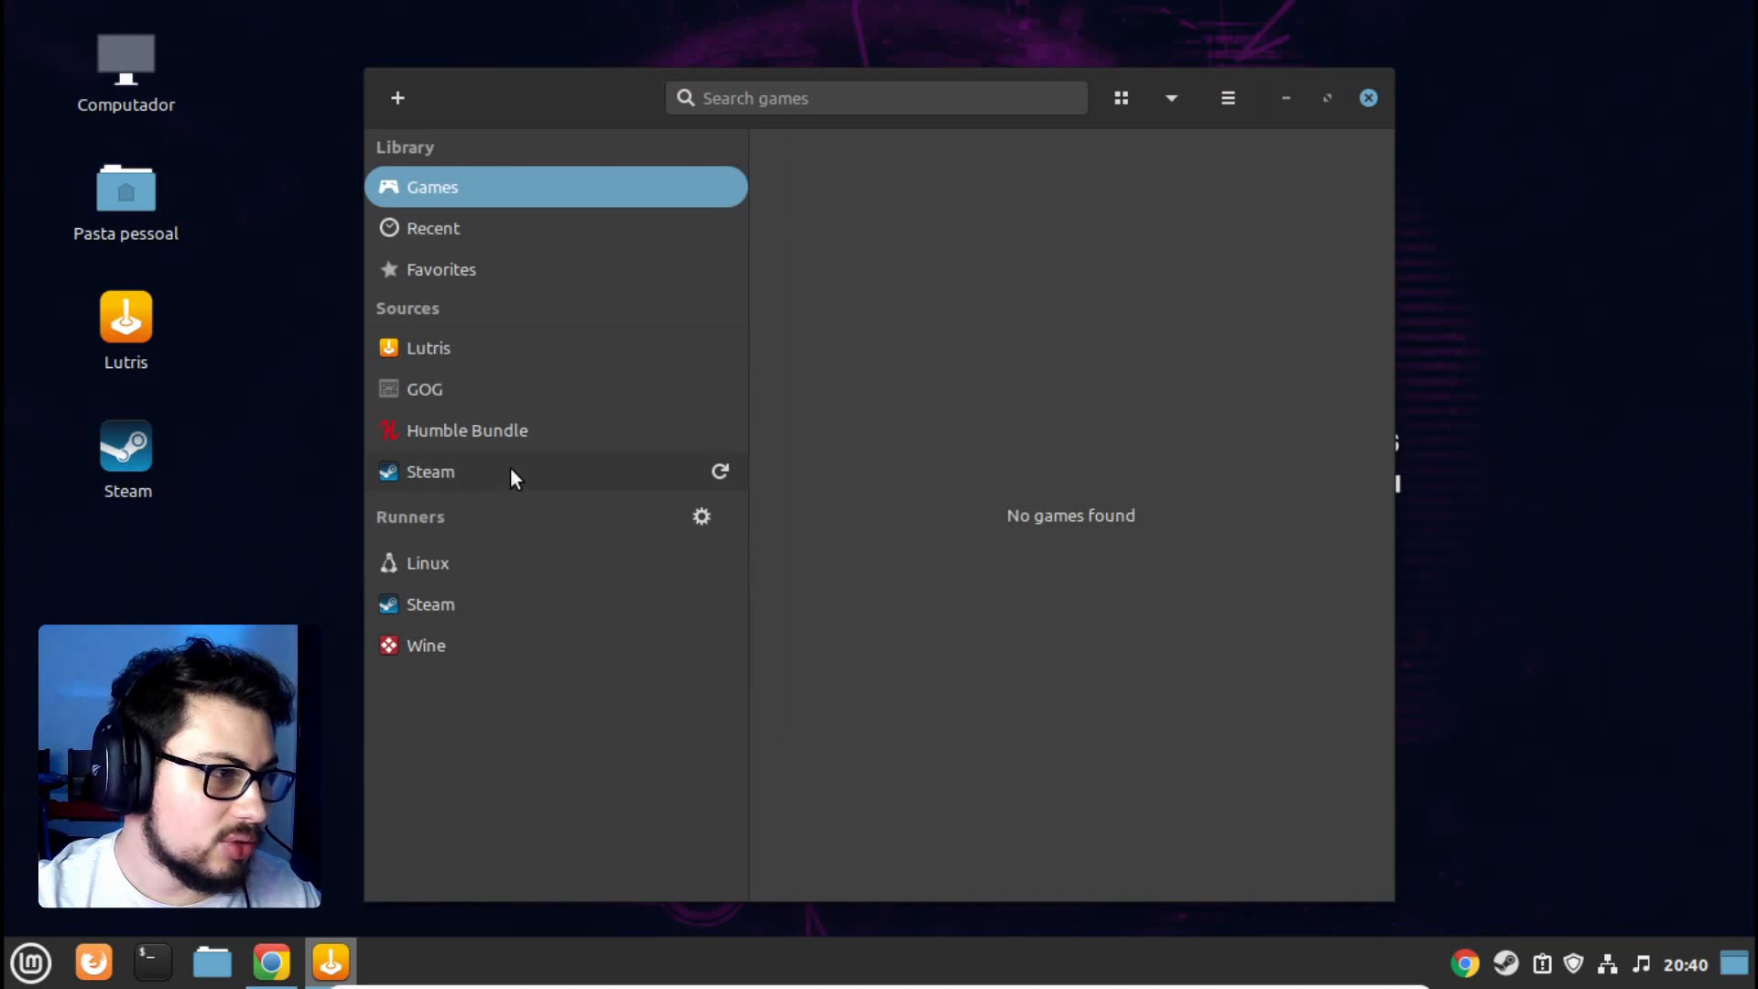
pyautogui.click(478, 348)
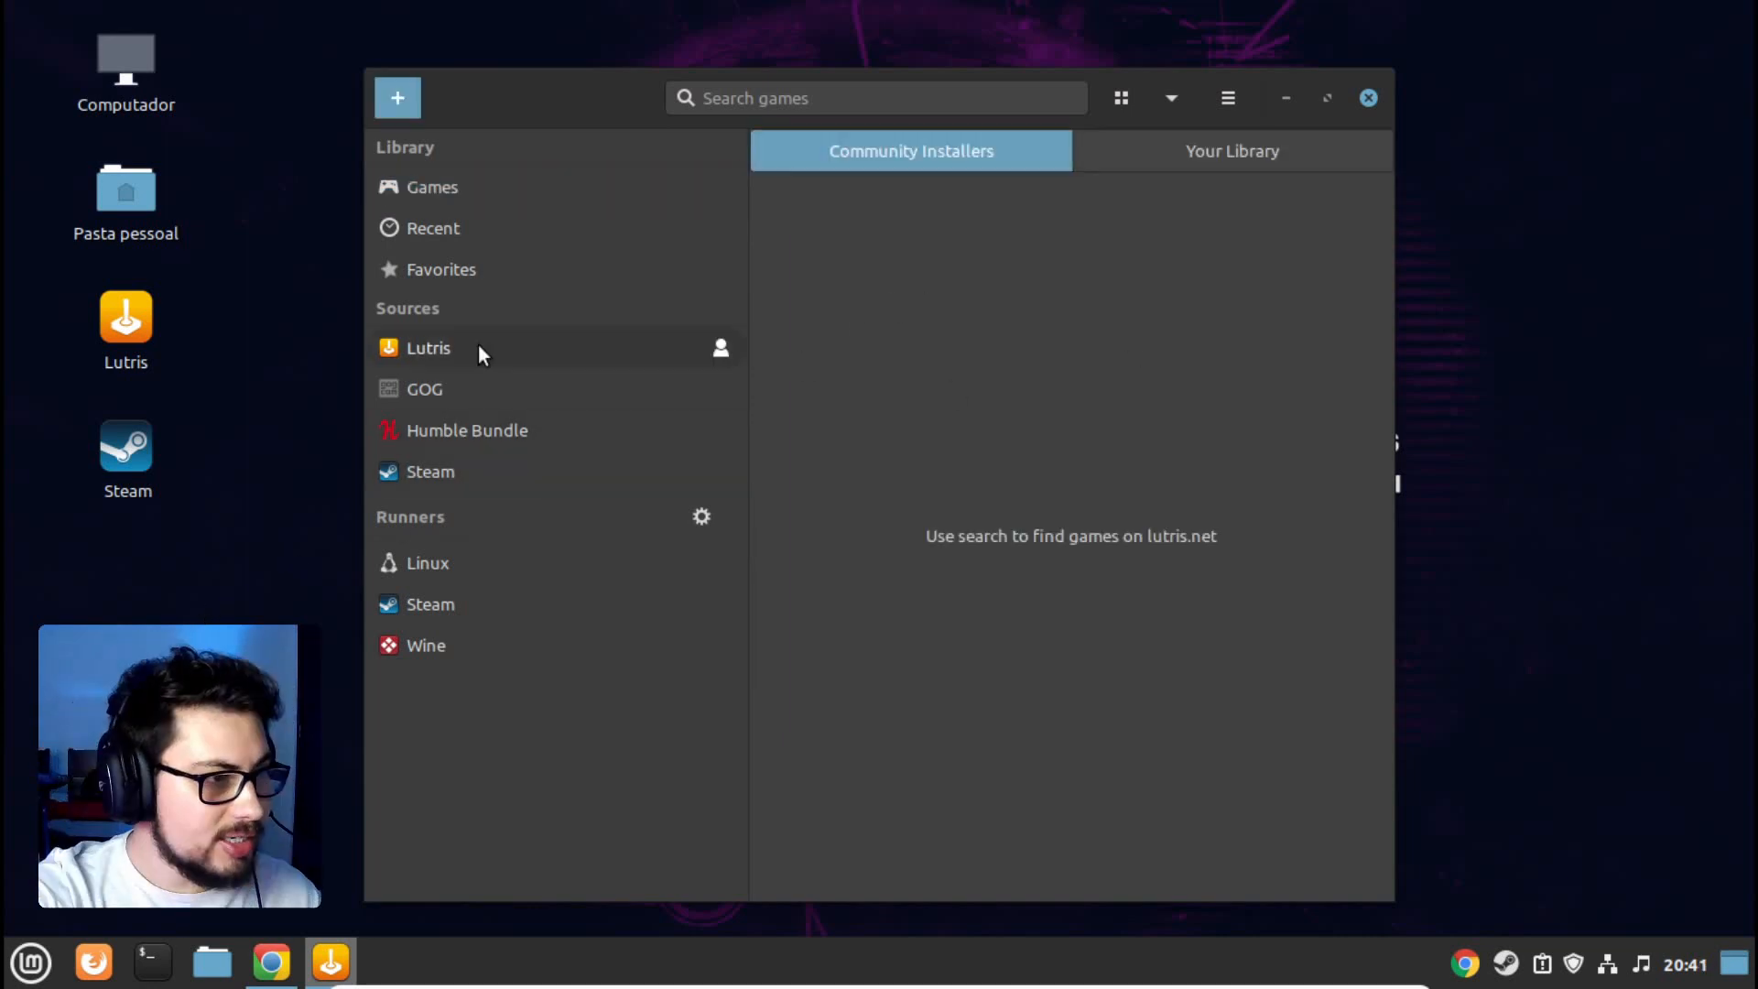
pyautogui.click(787, 97)
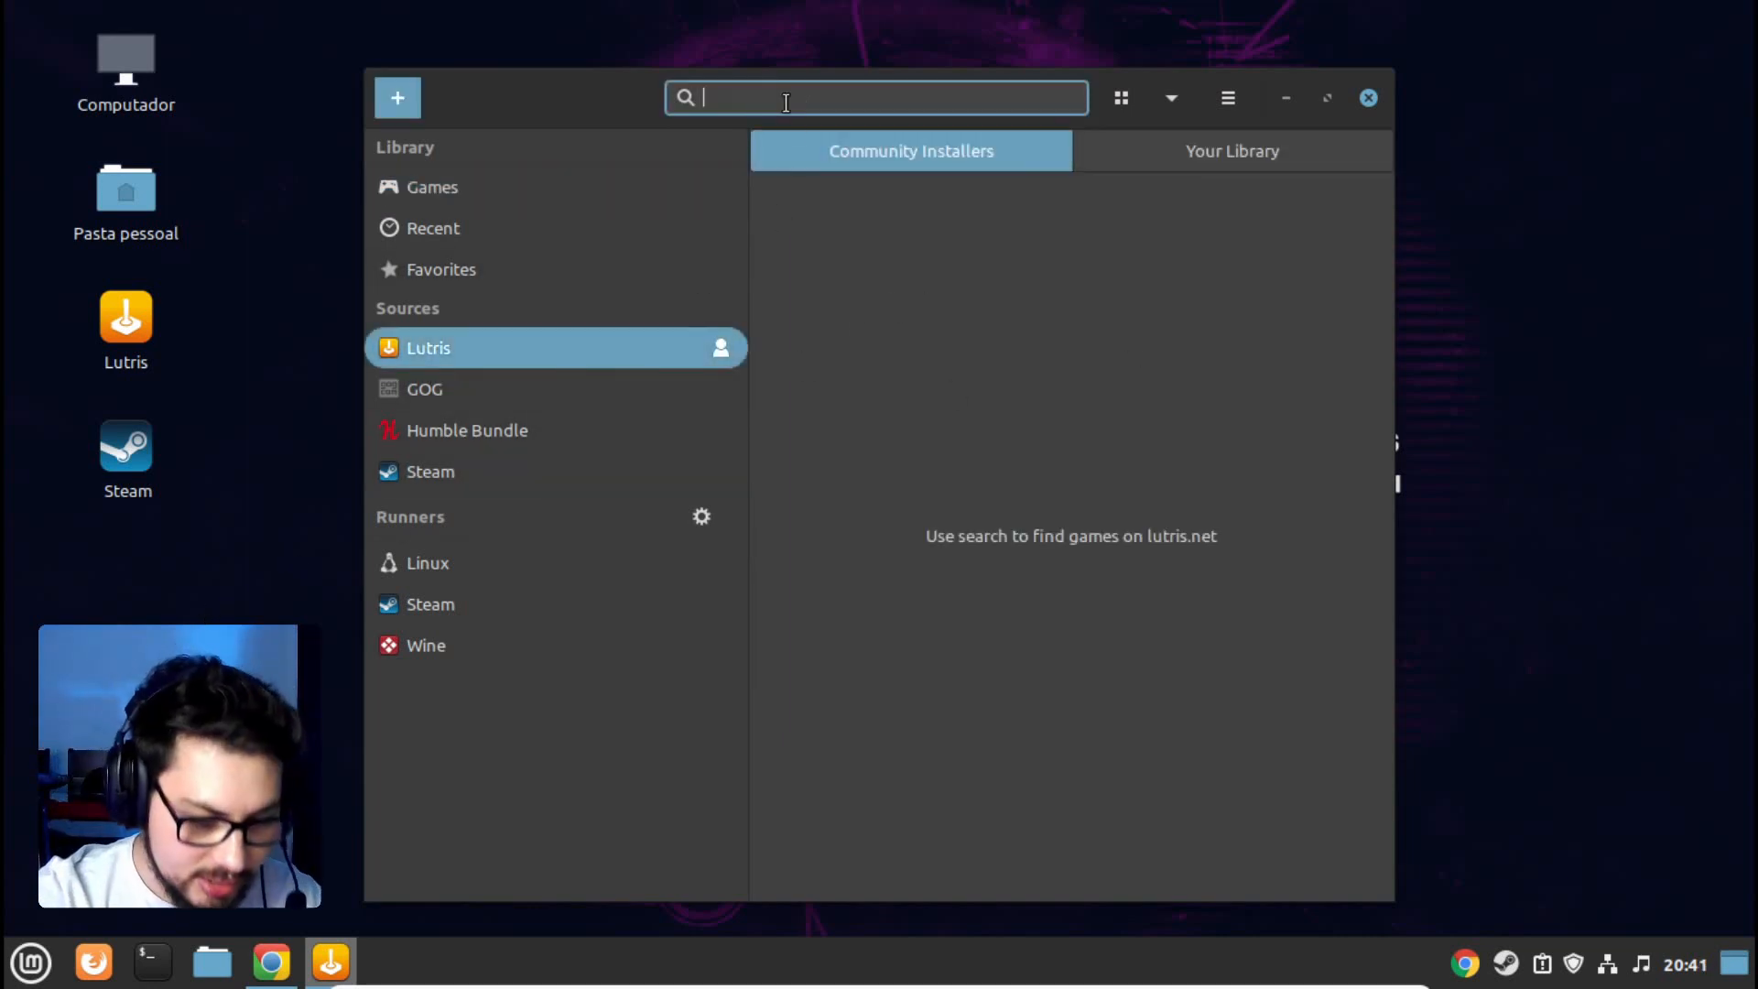
pyautogui.write('epic games')
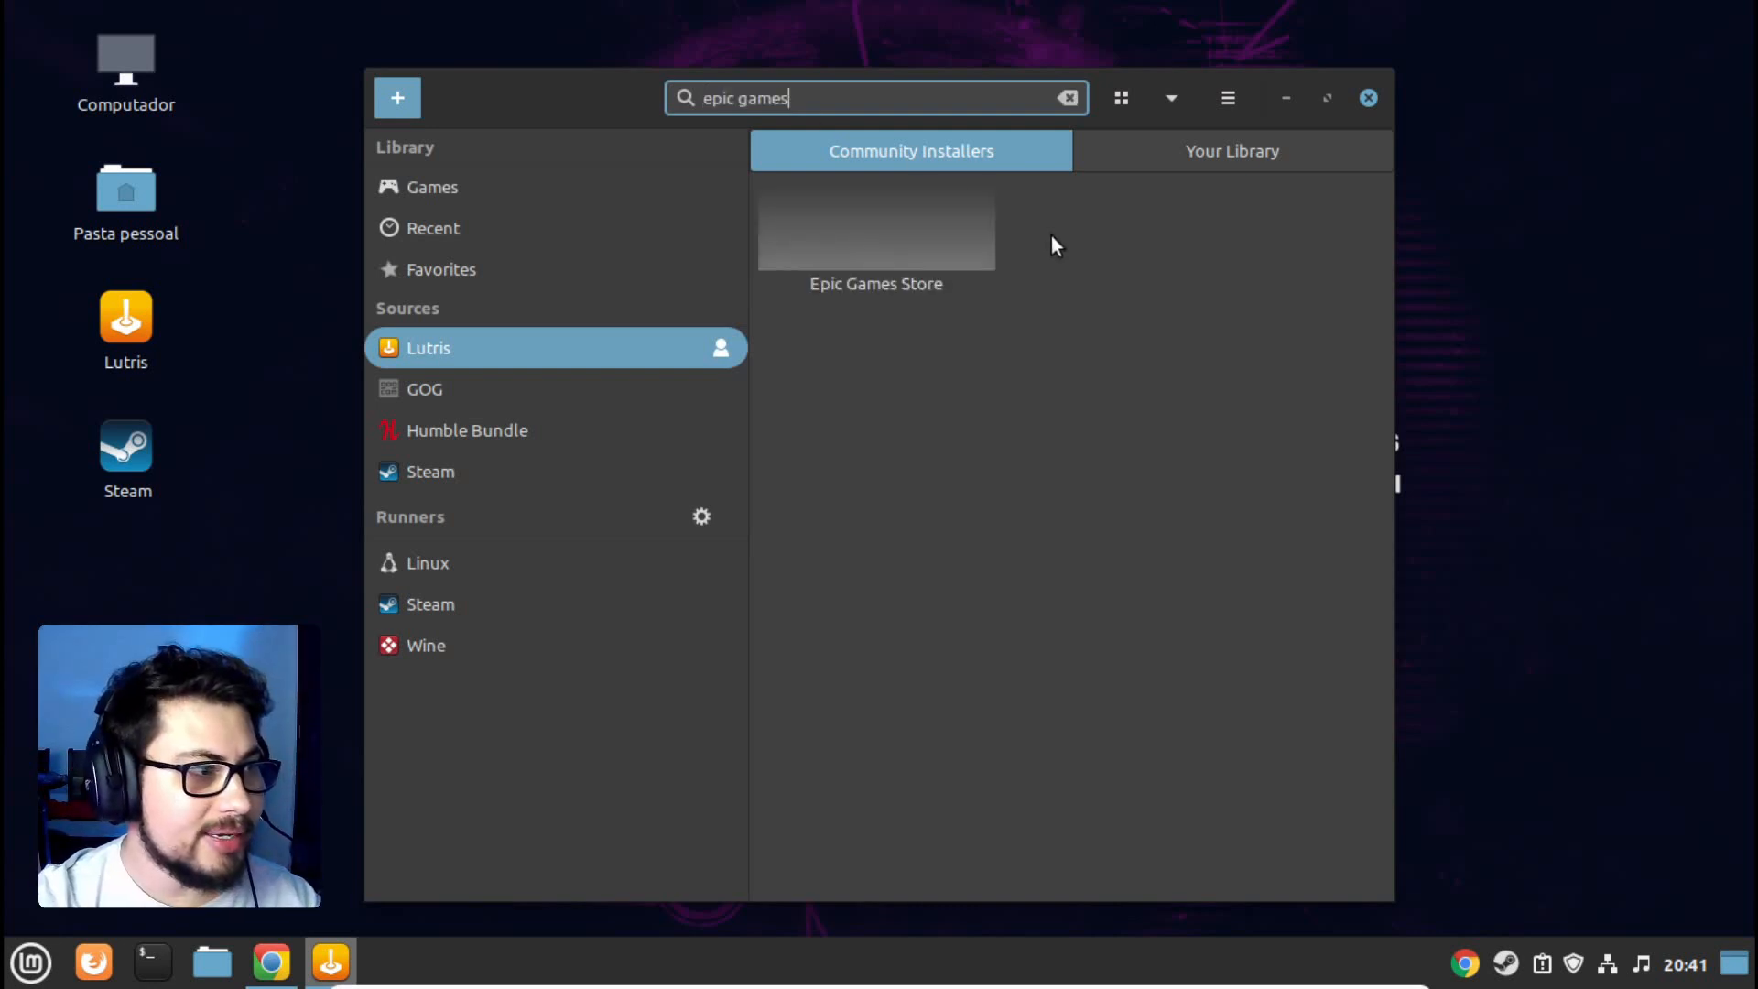
# Step: Install the Latest version of Epic Games Store in its default directory, including the Wine Mono package, and close the finished installer
pyautogui.click(887, 229)
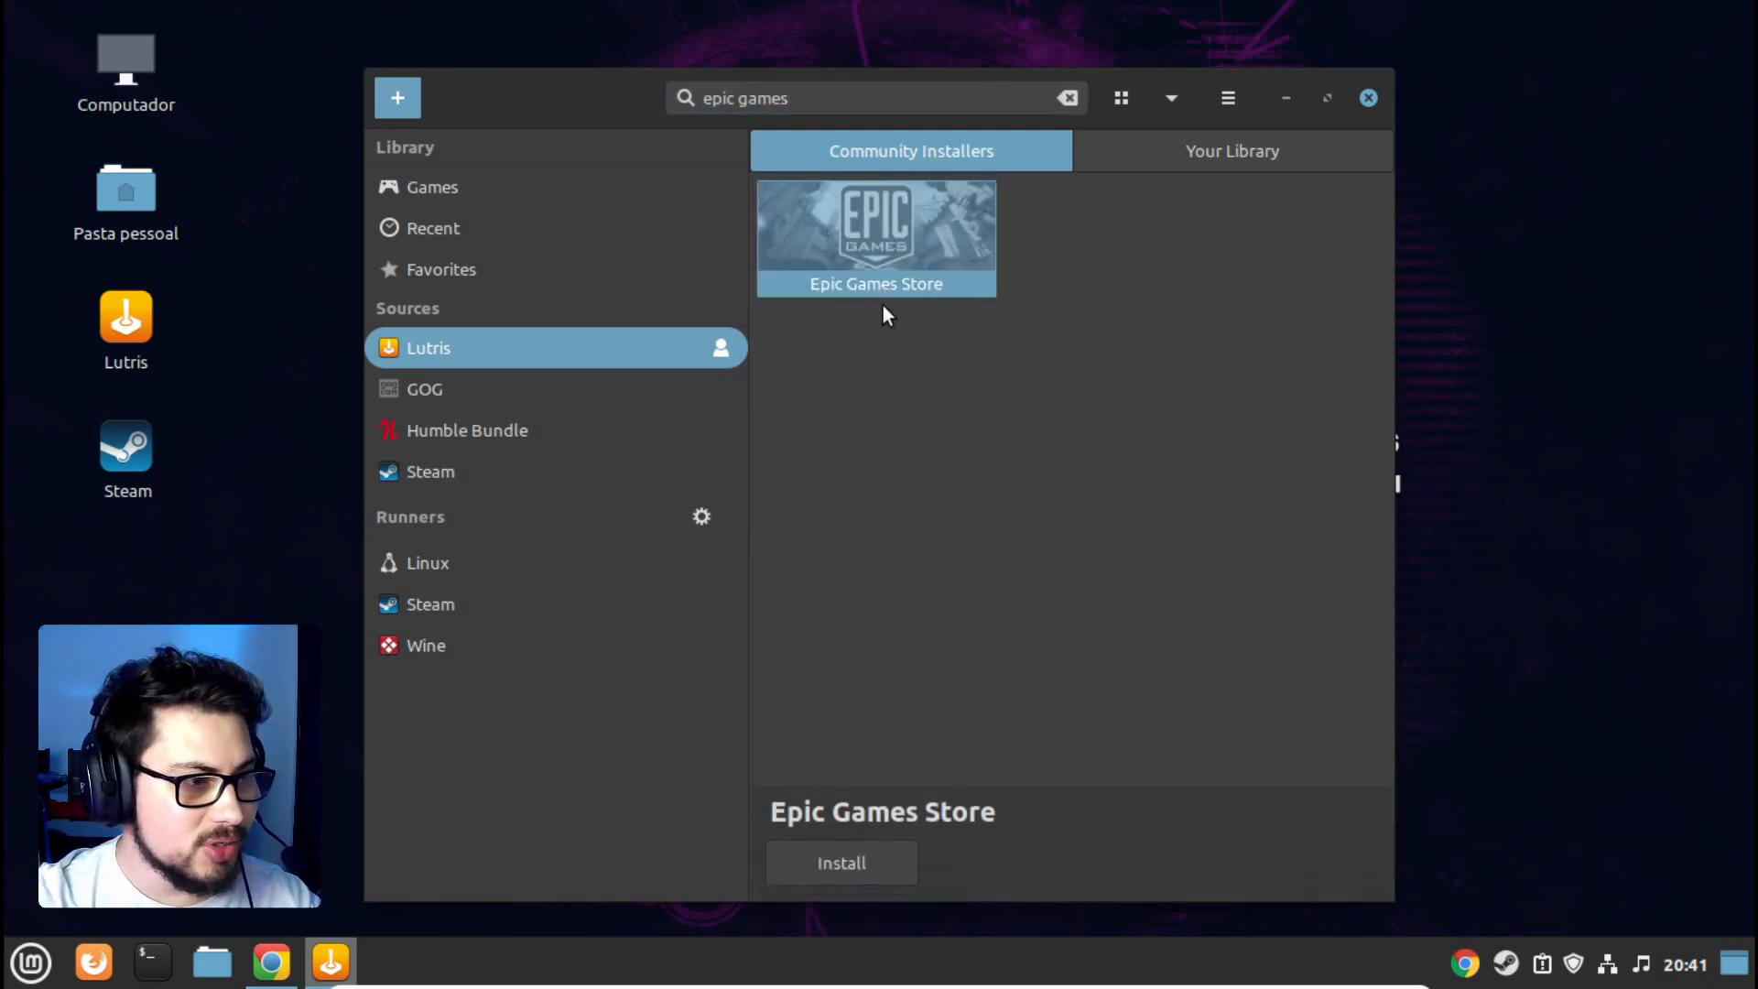
pyautogui.click(878, 864)
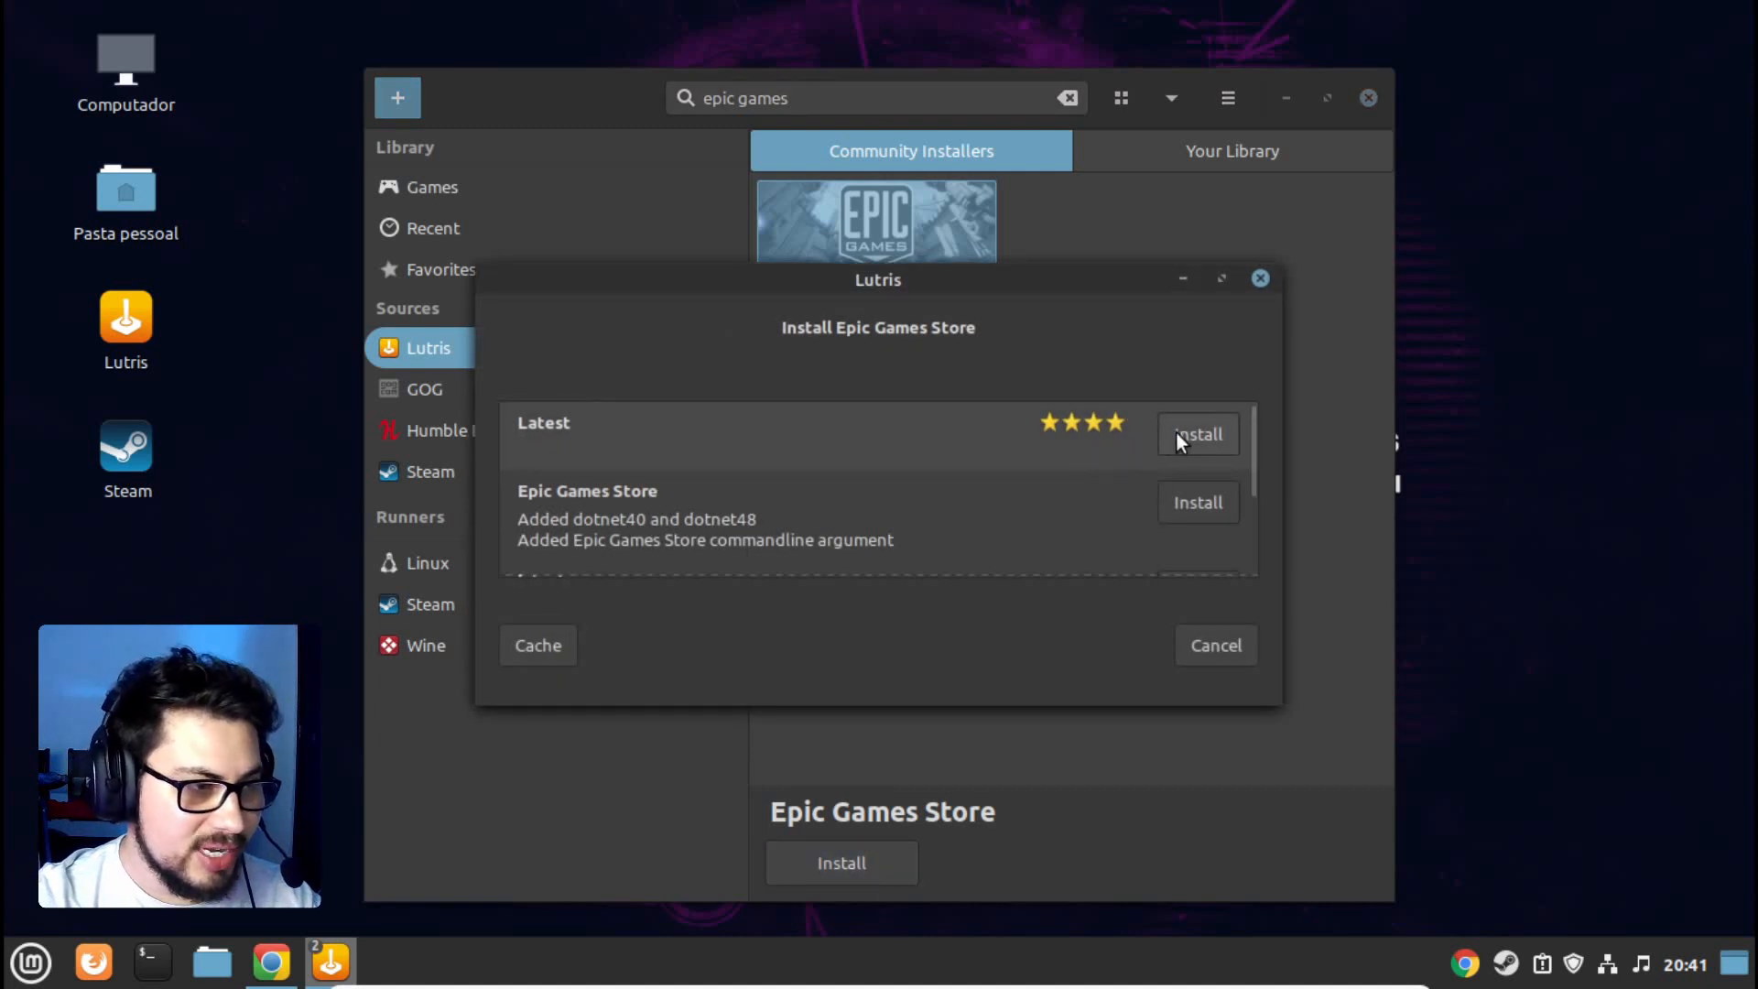
pyautogui.click(1196, 438)
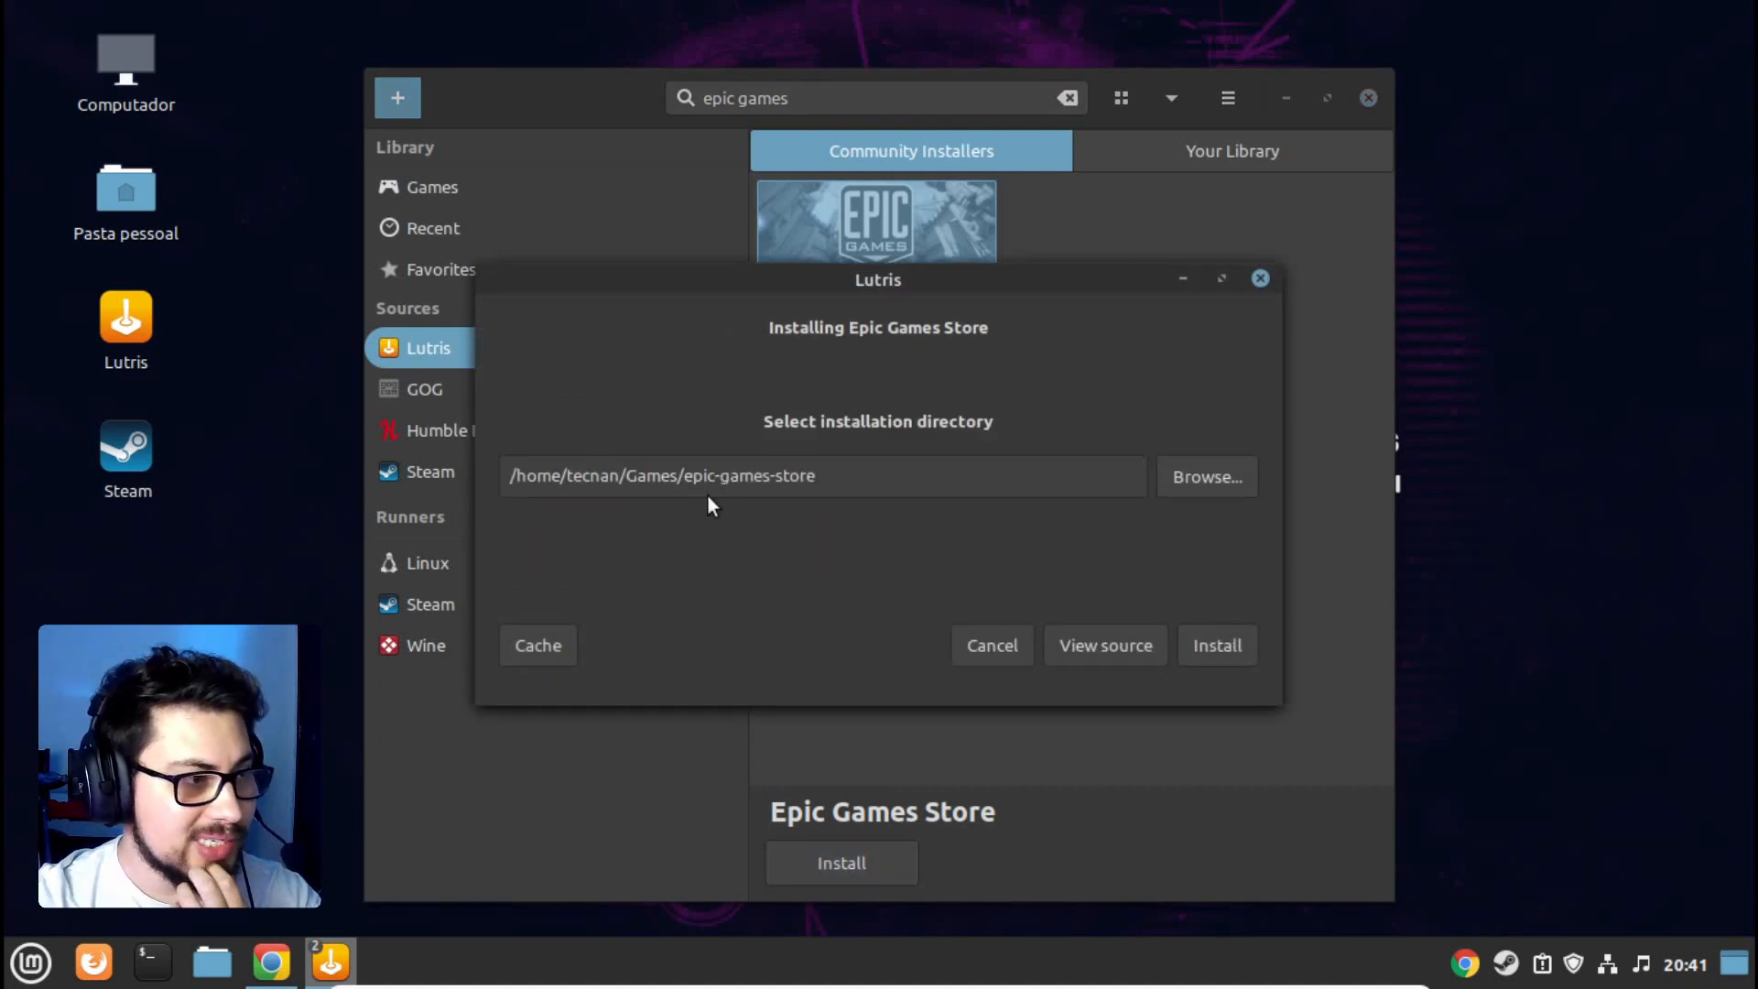
pyautogui.click(1218, 646)
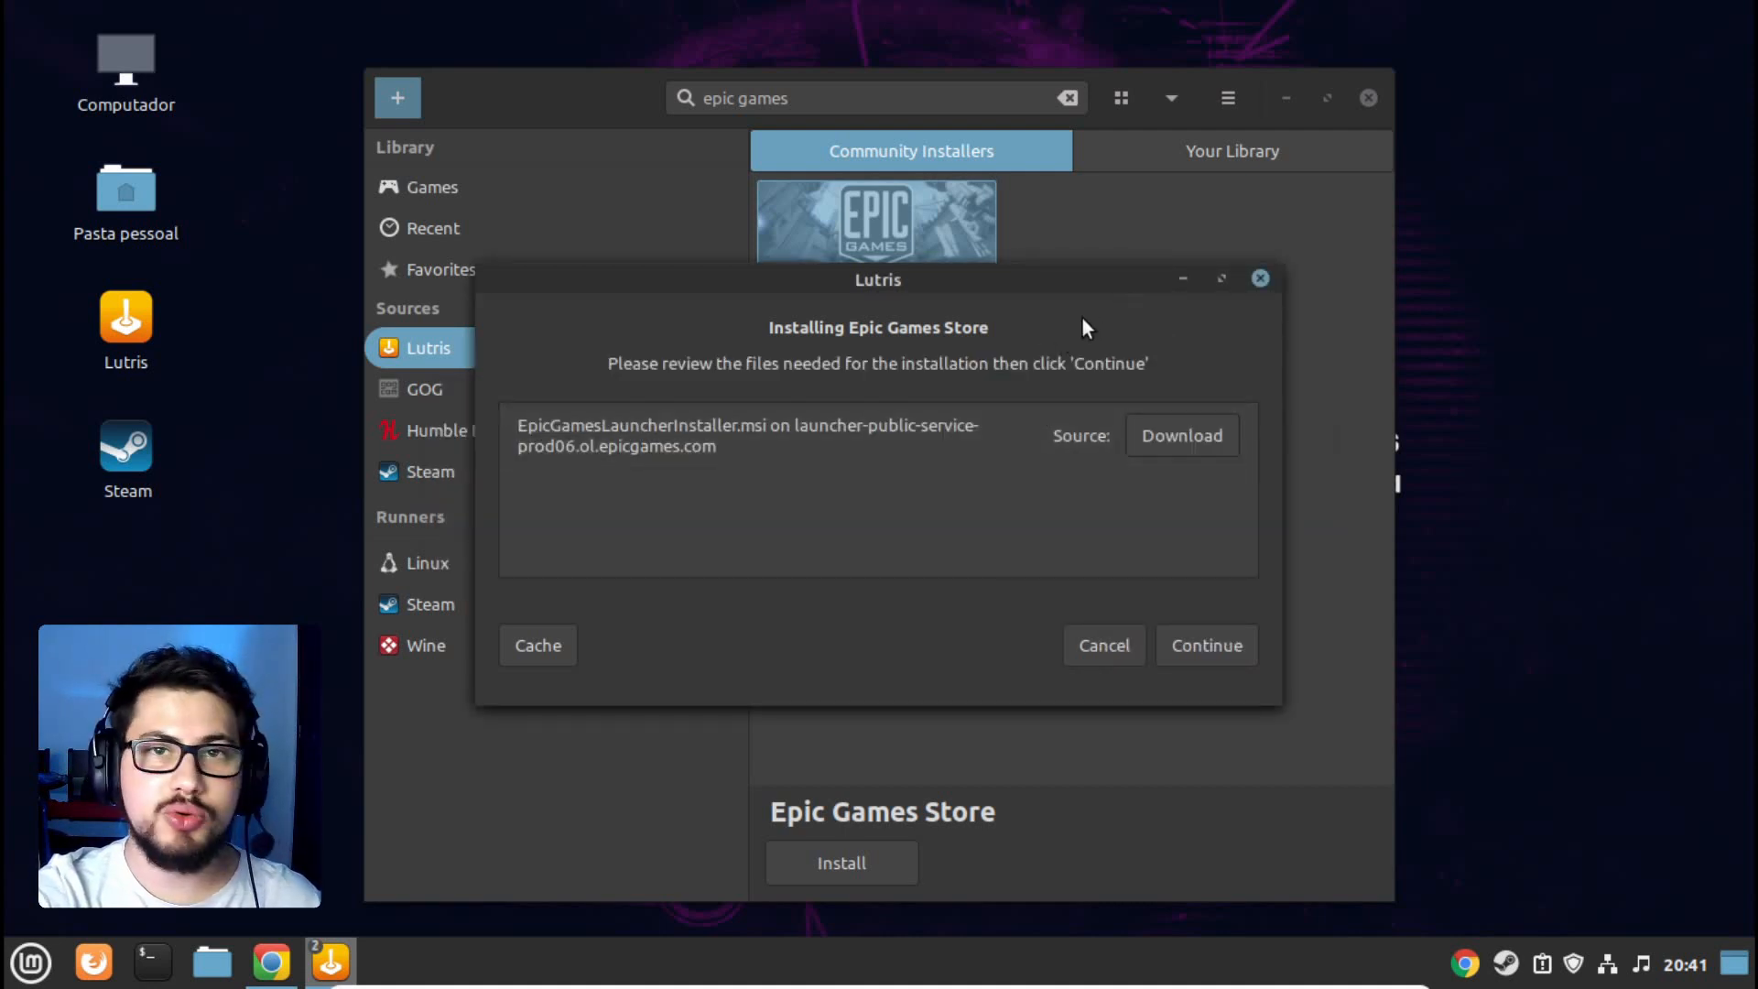
pyautogui.click(1215, 647)
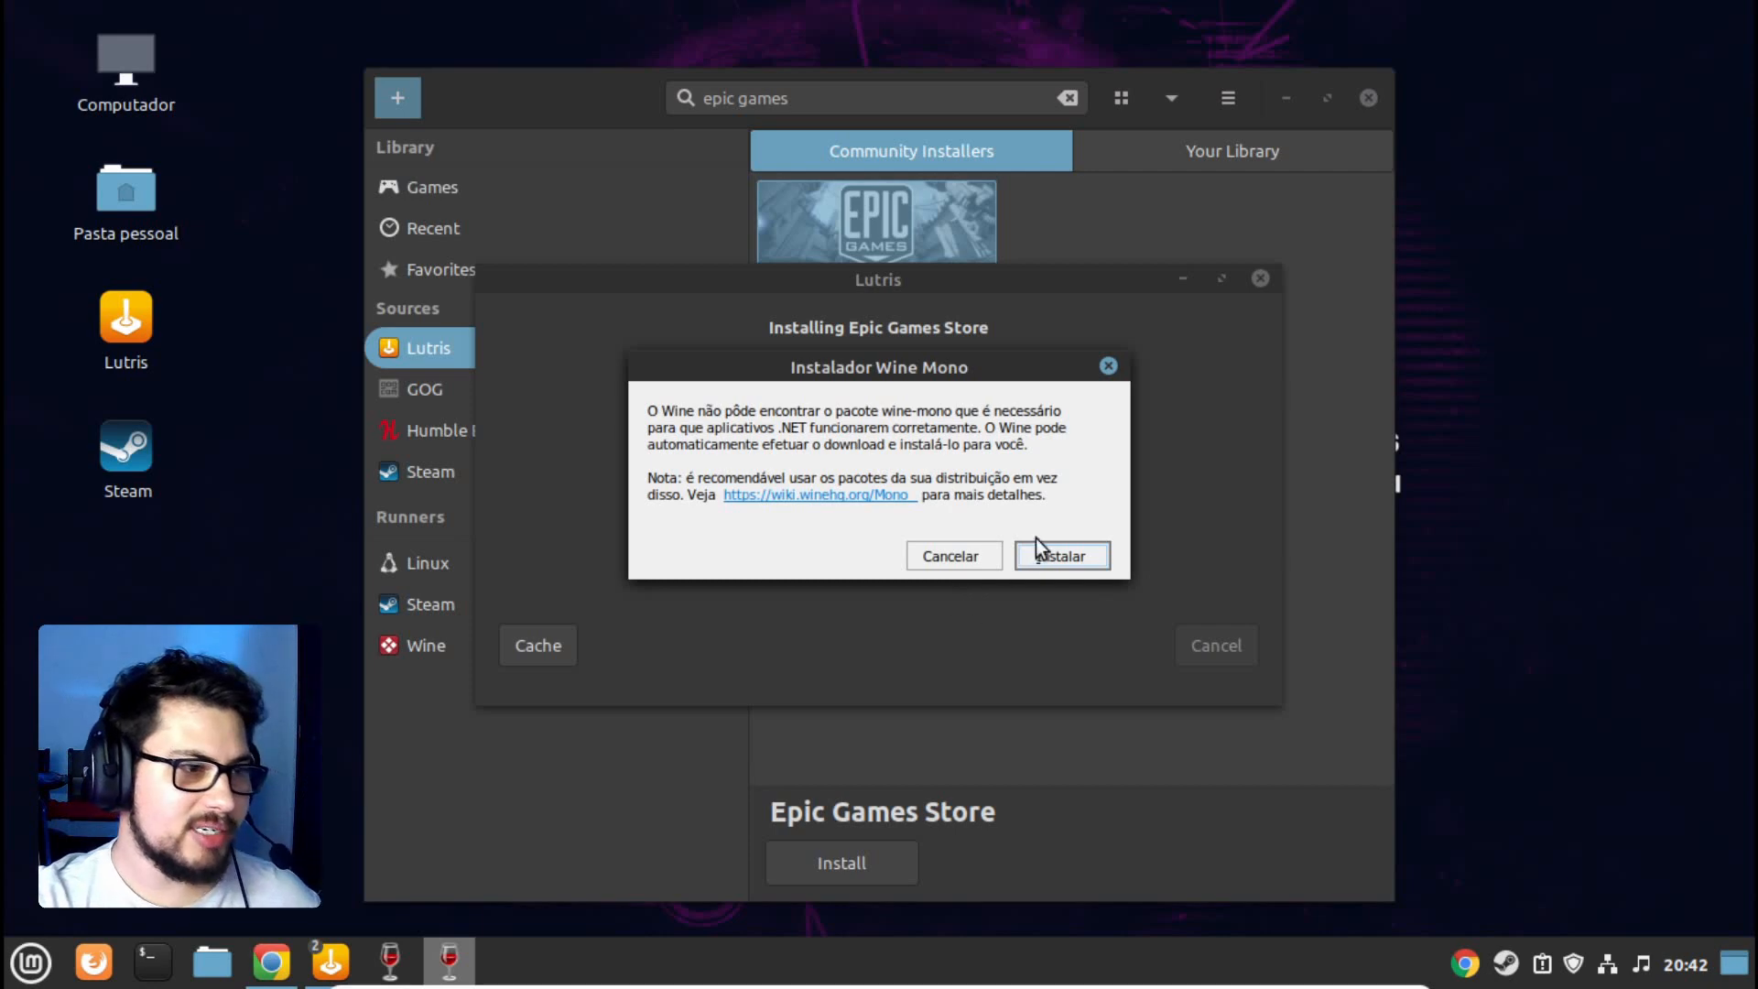
pyautogui.click(1065, 556)
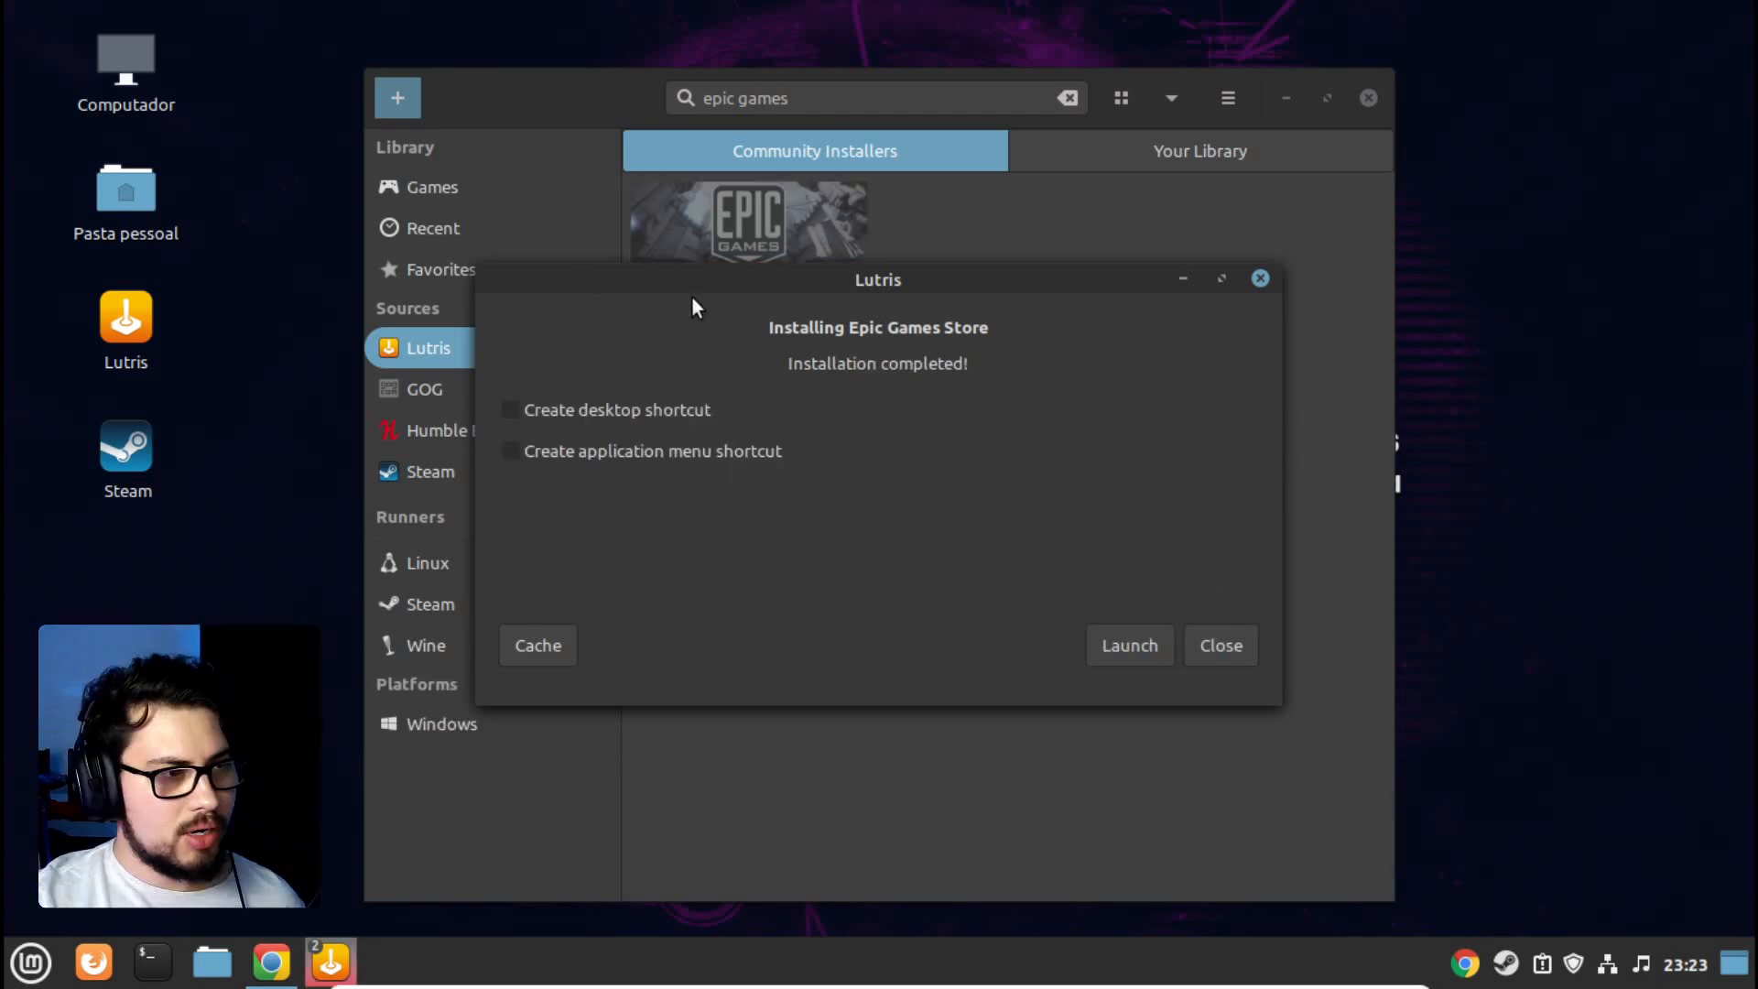
pyautogui.click(1233, 644)
# Step: Create a desktop shortcut for Epic Games Store from the Lutris games library
pyautogui.click(463, 187)
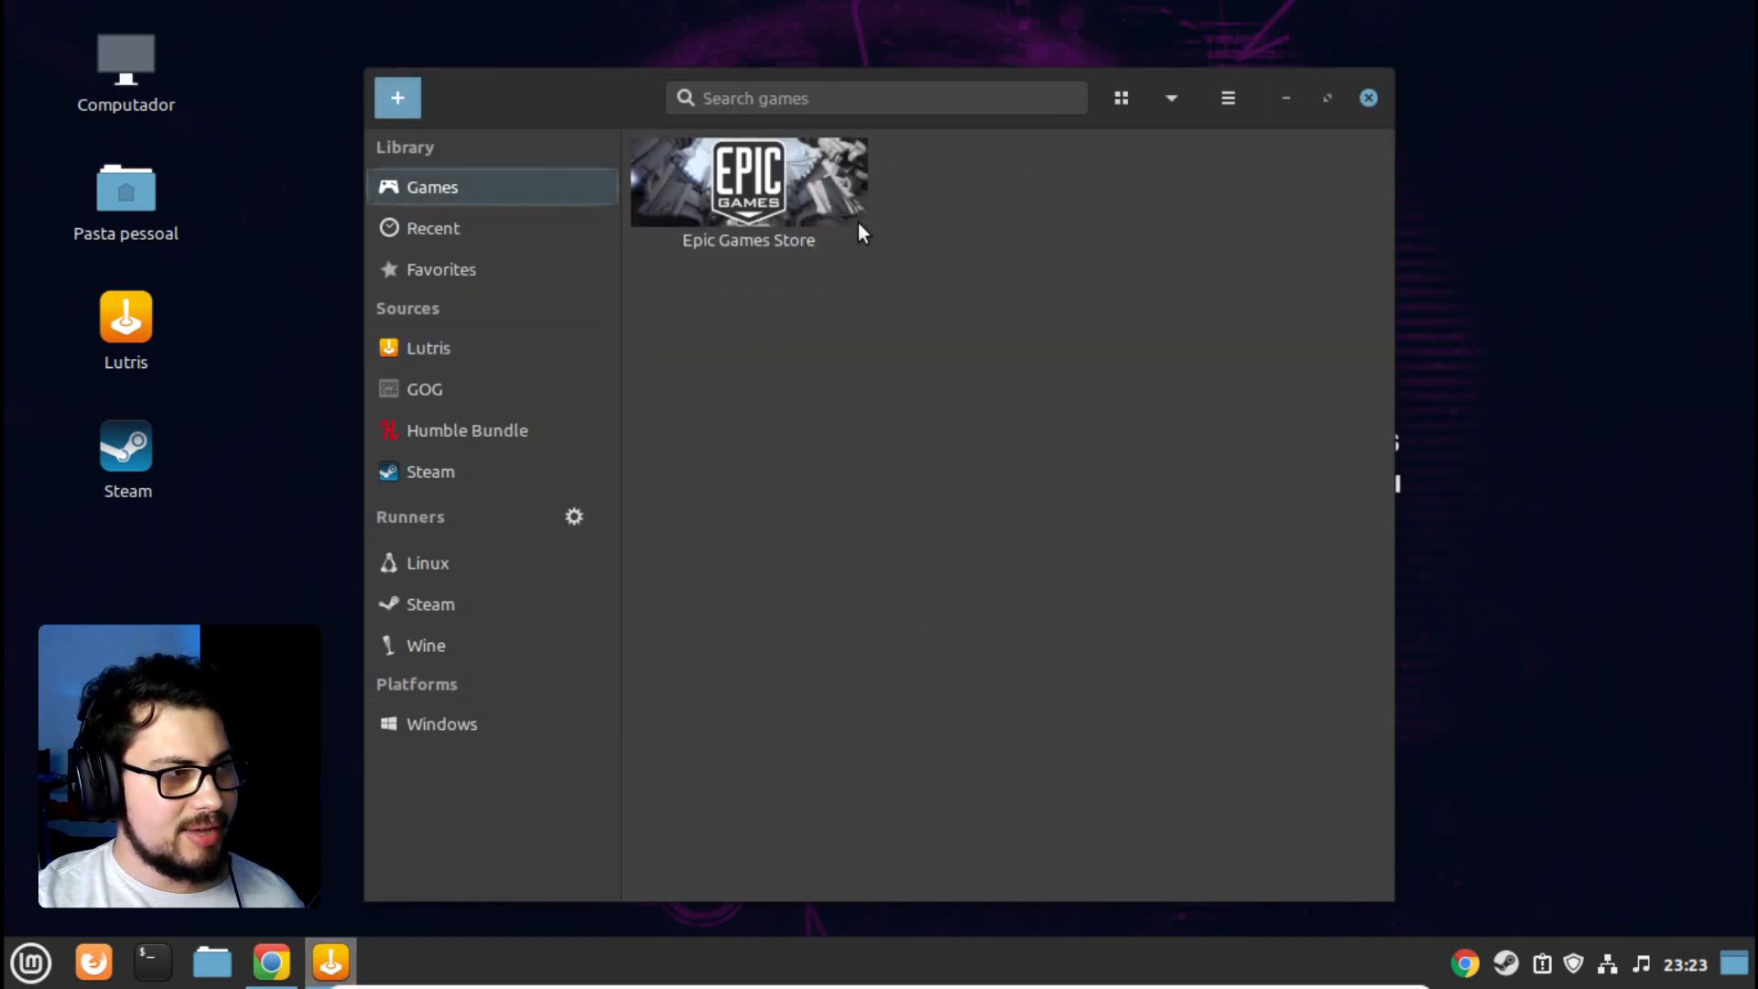
pyautogui.click(441, 185)
pyautogui.click(821, 203)
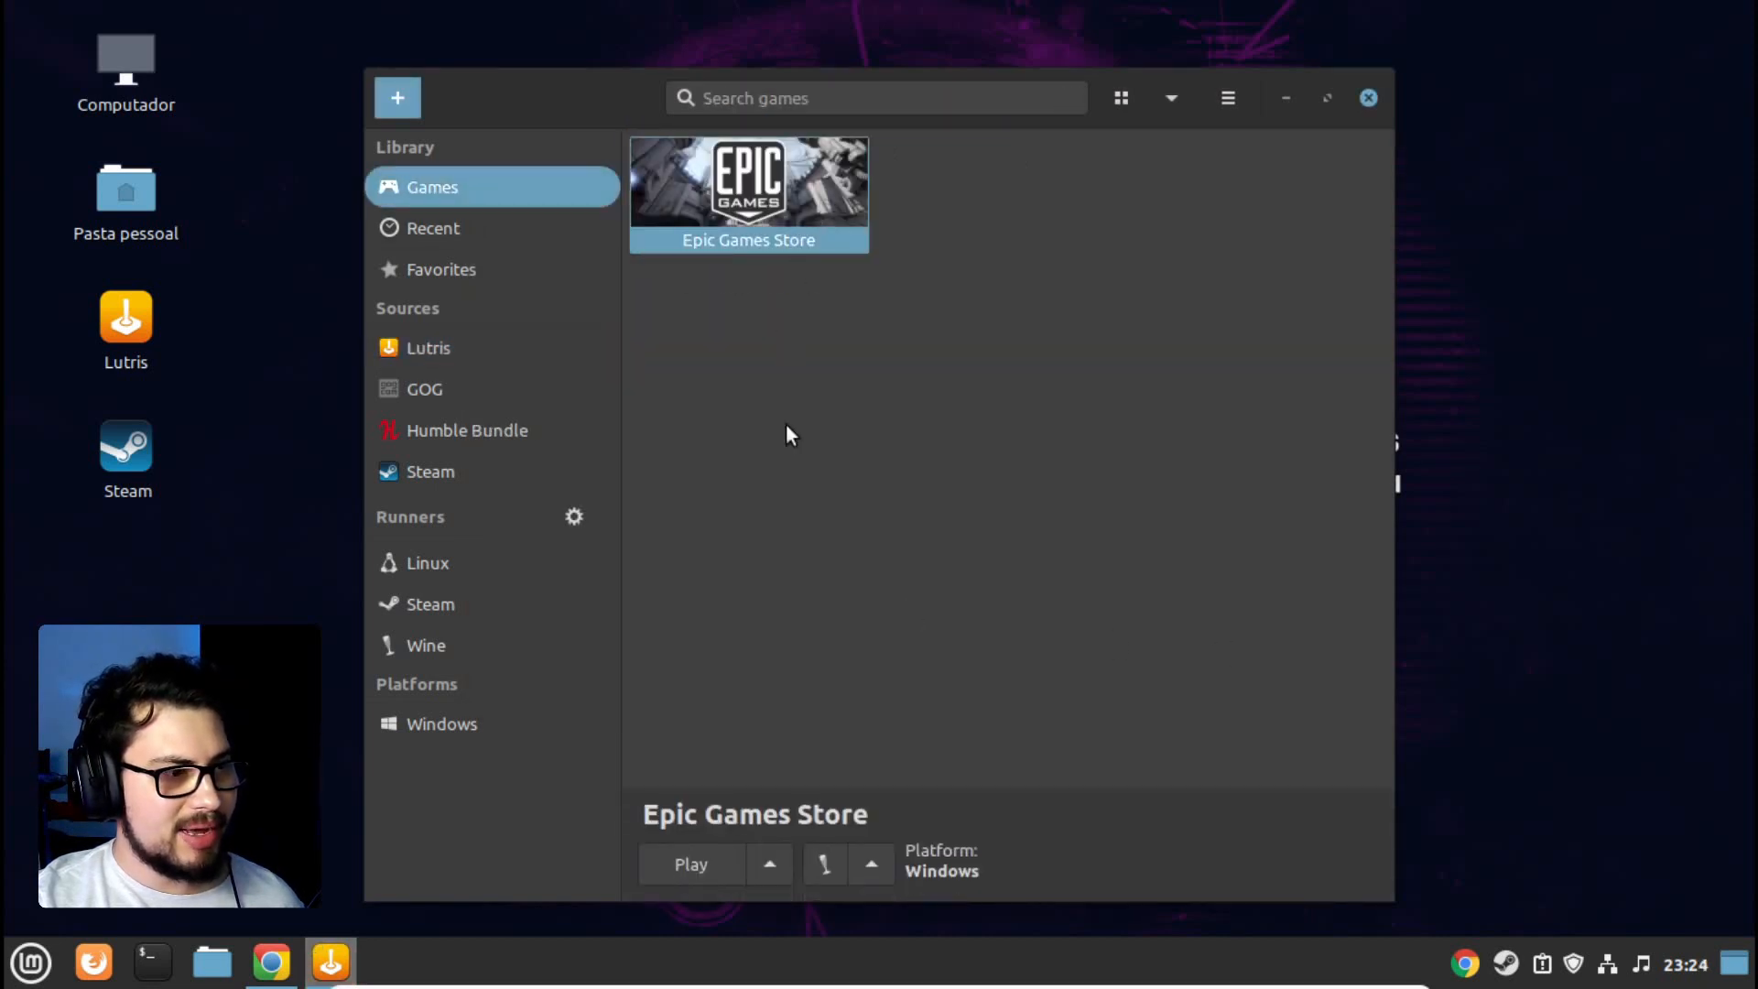
pyautogui.rightClick(703, 211)
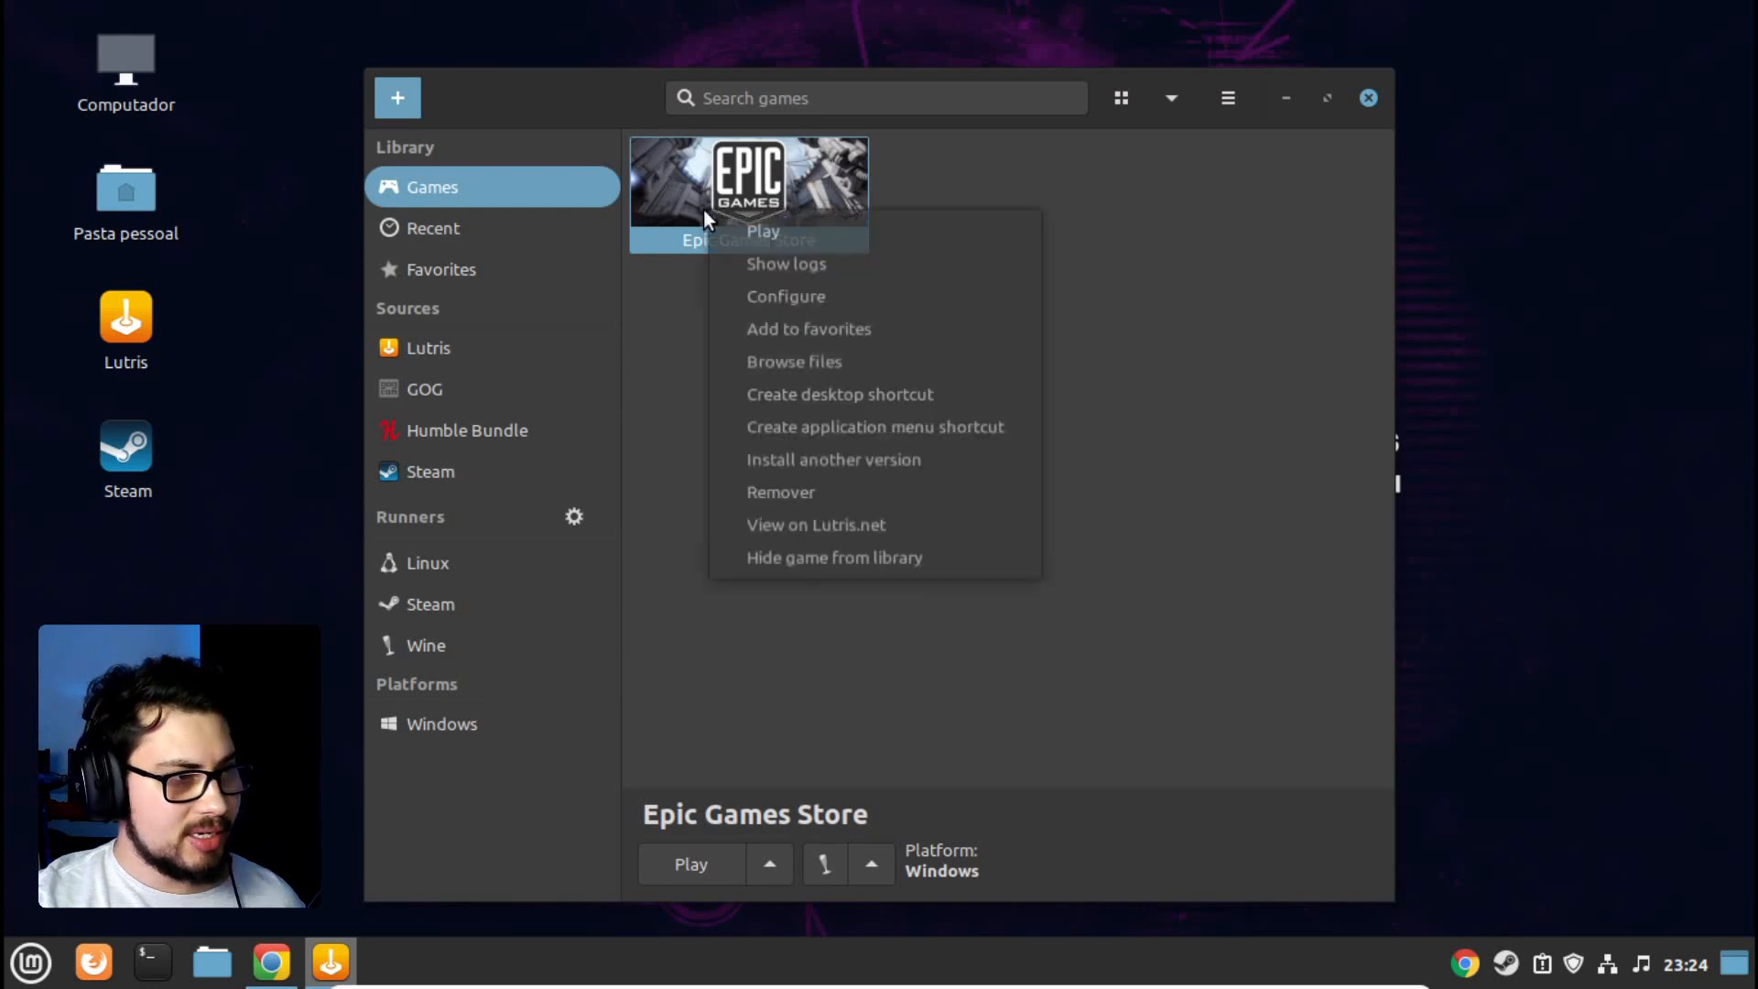
pyautogui.click(778, 399)
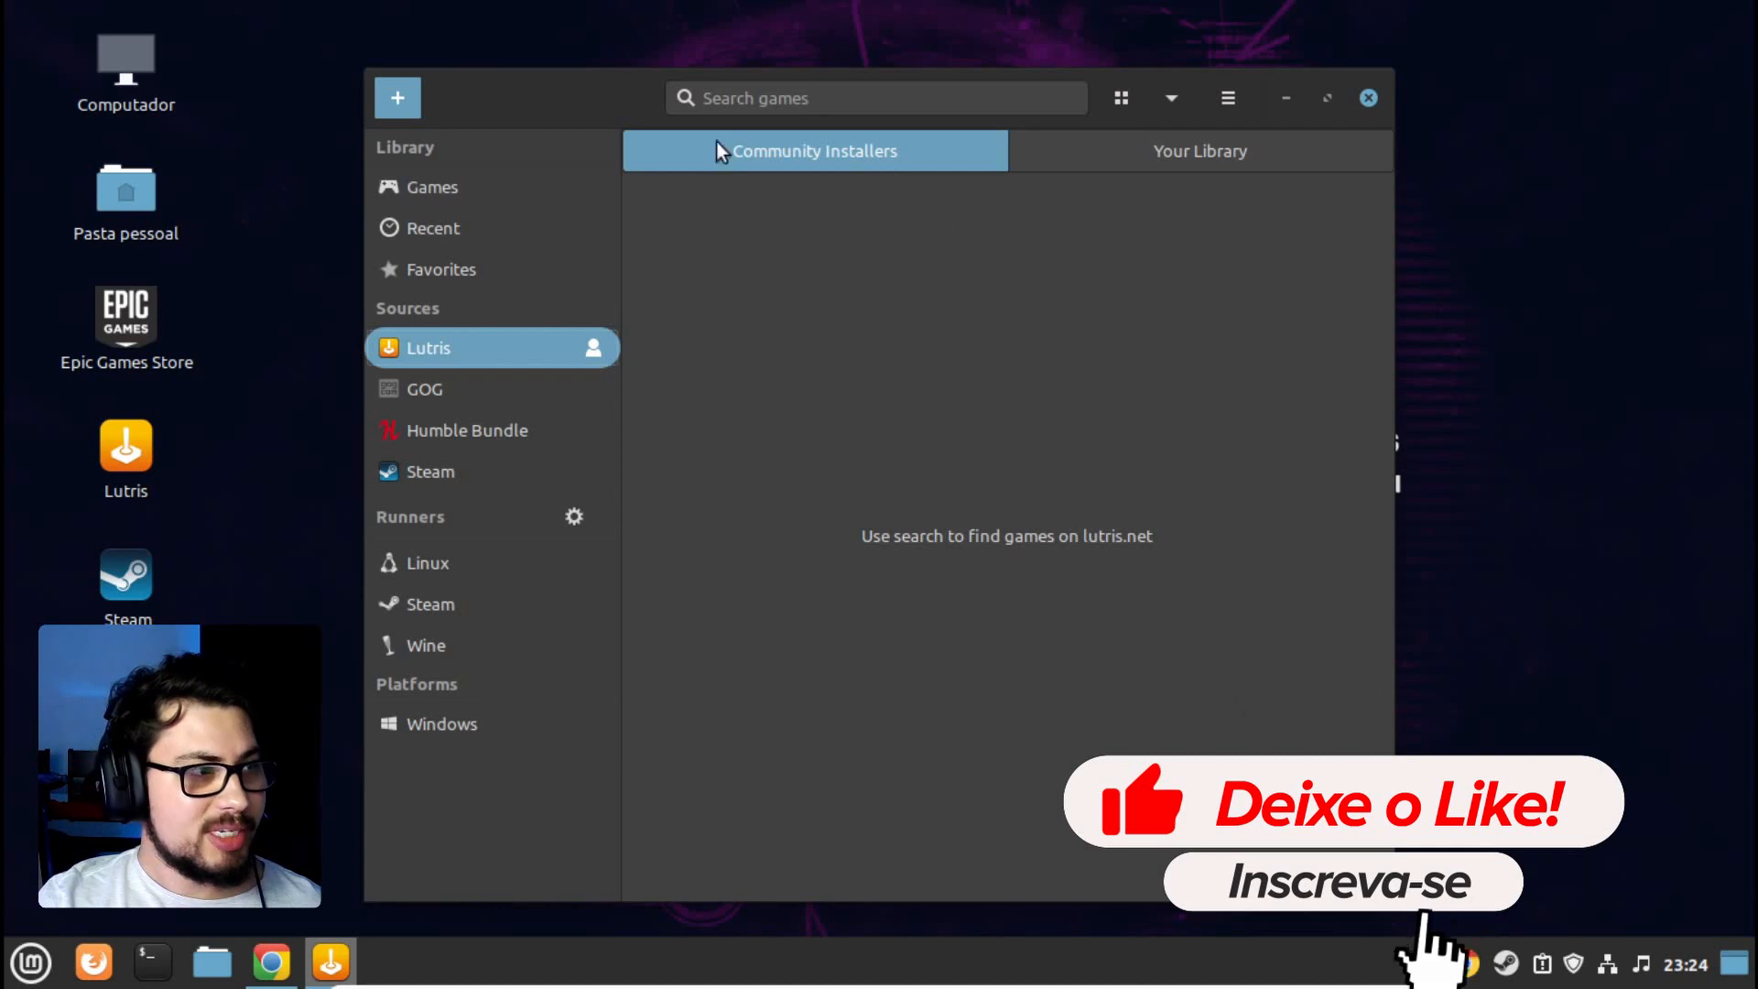
# Step: Search the Lutris source's community installers for "uplay" and select the Uplay entry
pyautogui.click(848, 91)
pyautogui.write('u')
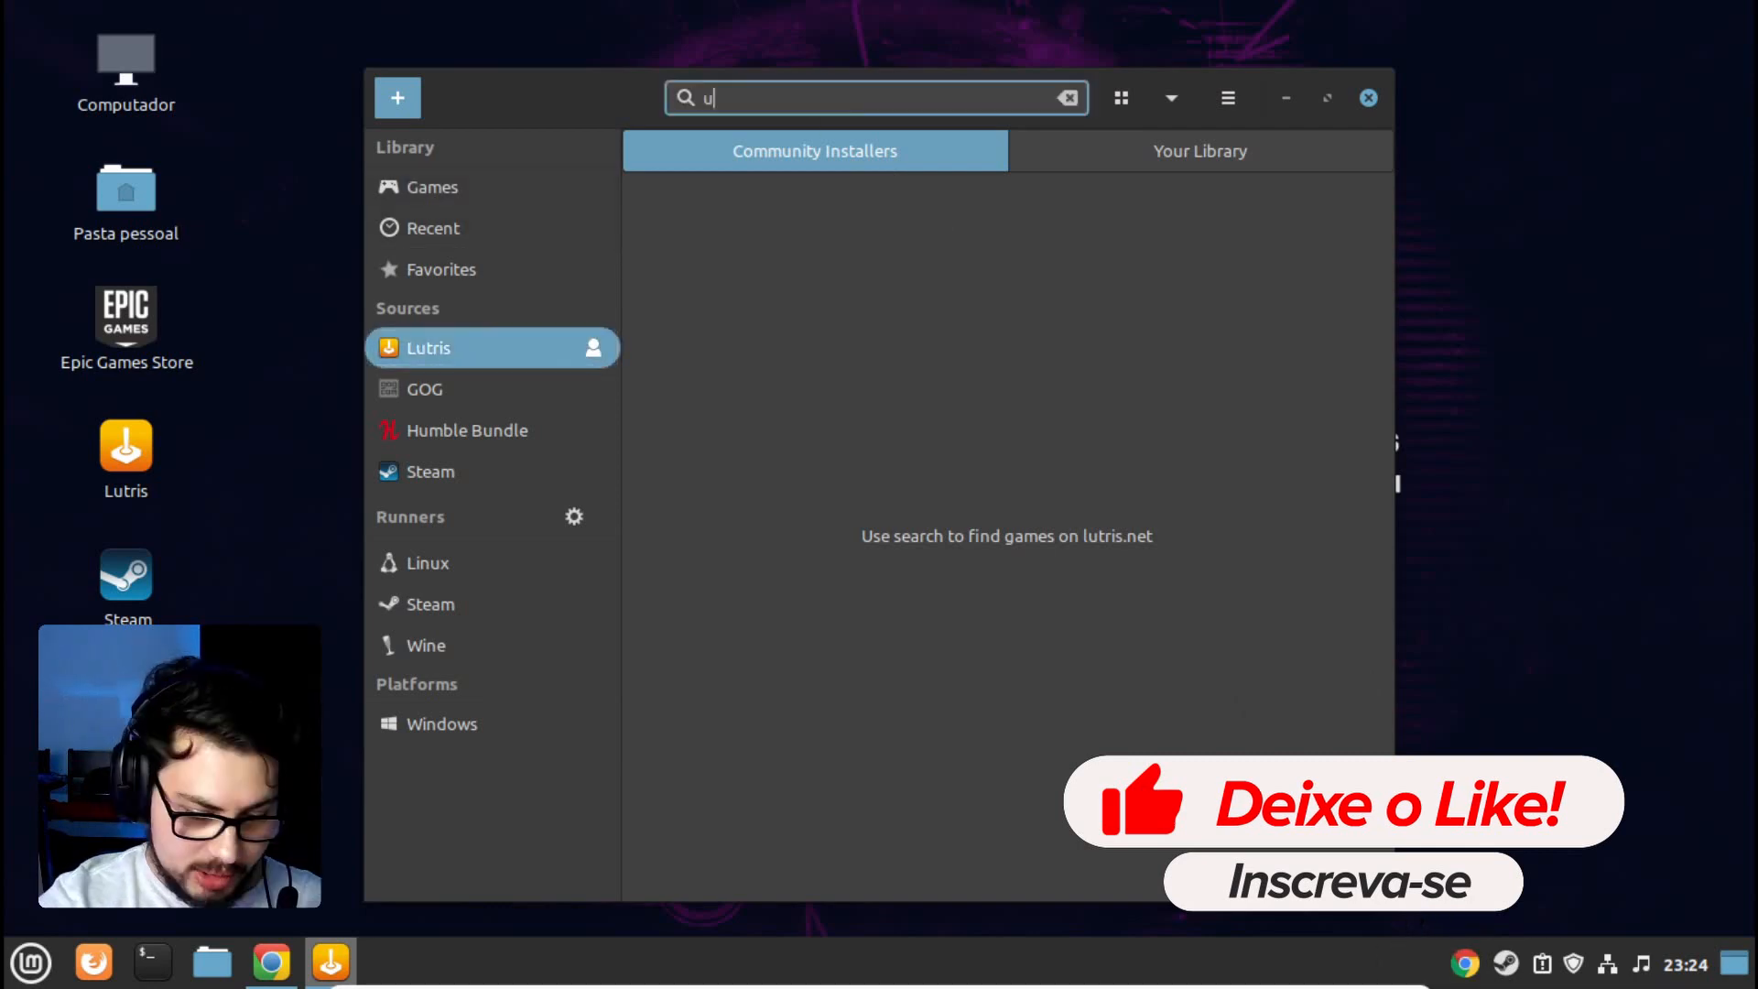
pyautogui.write('play')
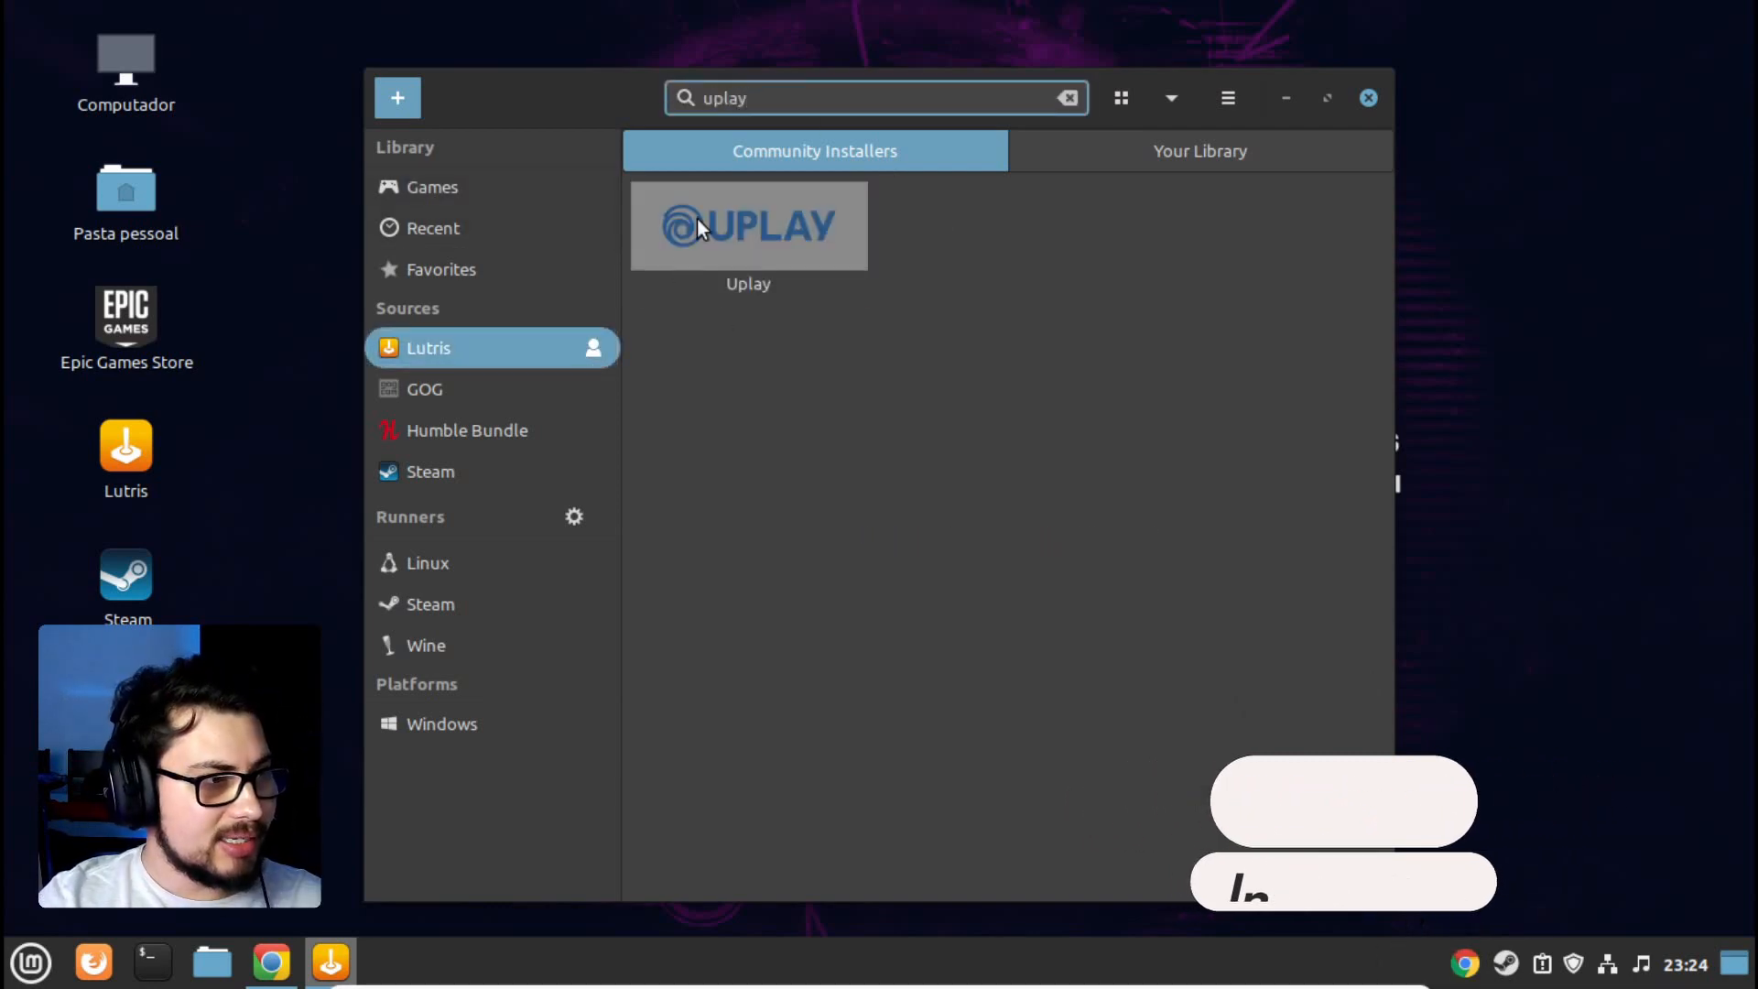
pyautogui.click(696, 218)
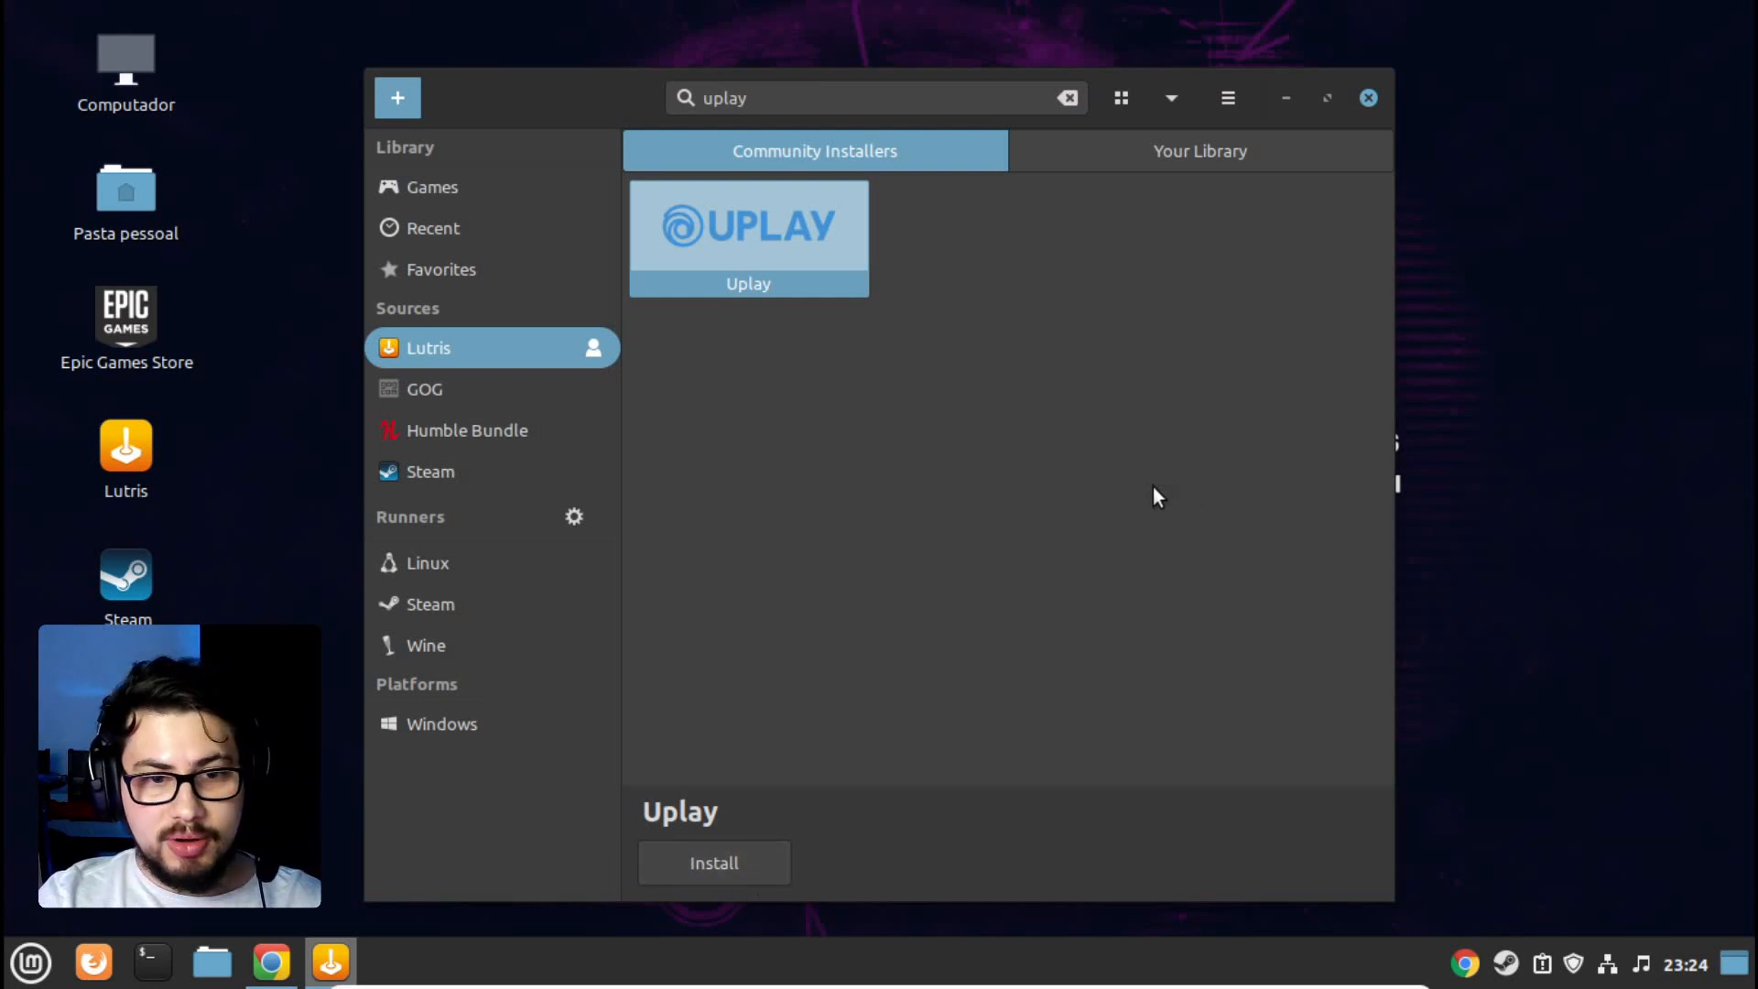
# Step: Search the community installers for "blizzard" and select the Blizzard Battle.net entry
pyautogui.moveTo(782, 98); pyautogui.dragTo(697, 94)
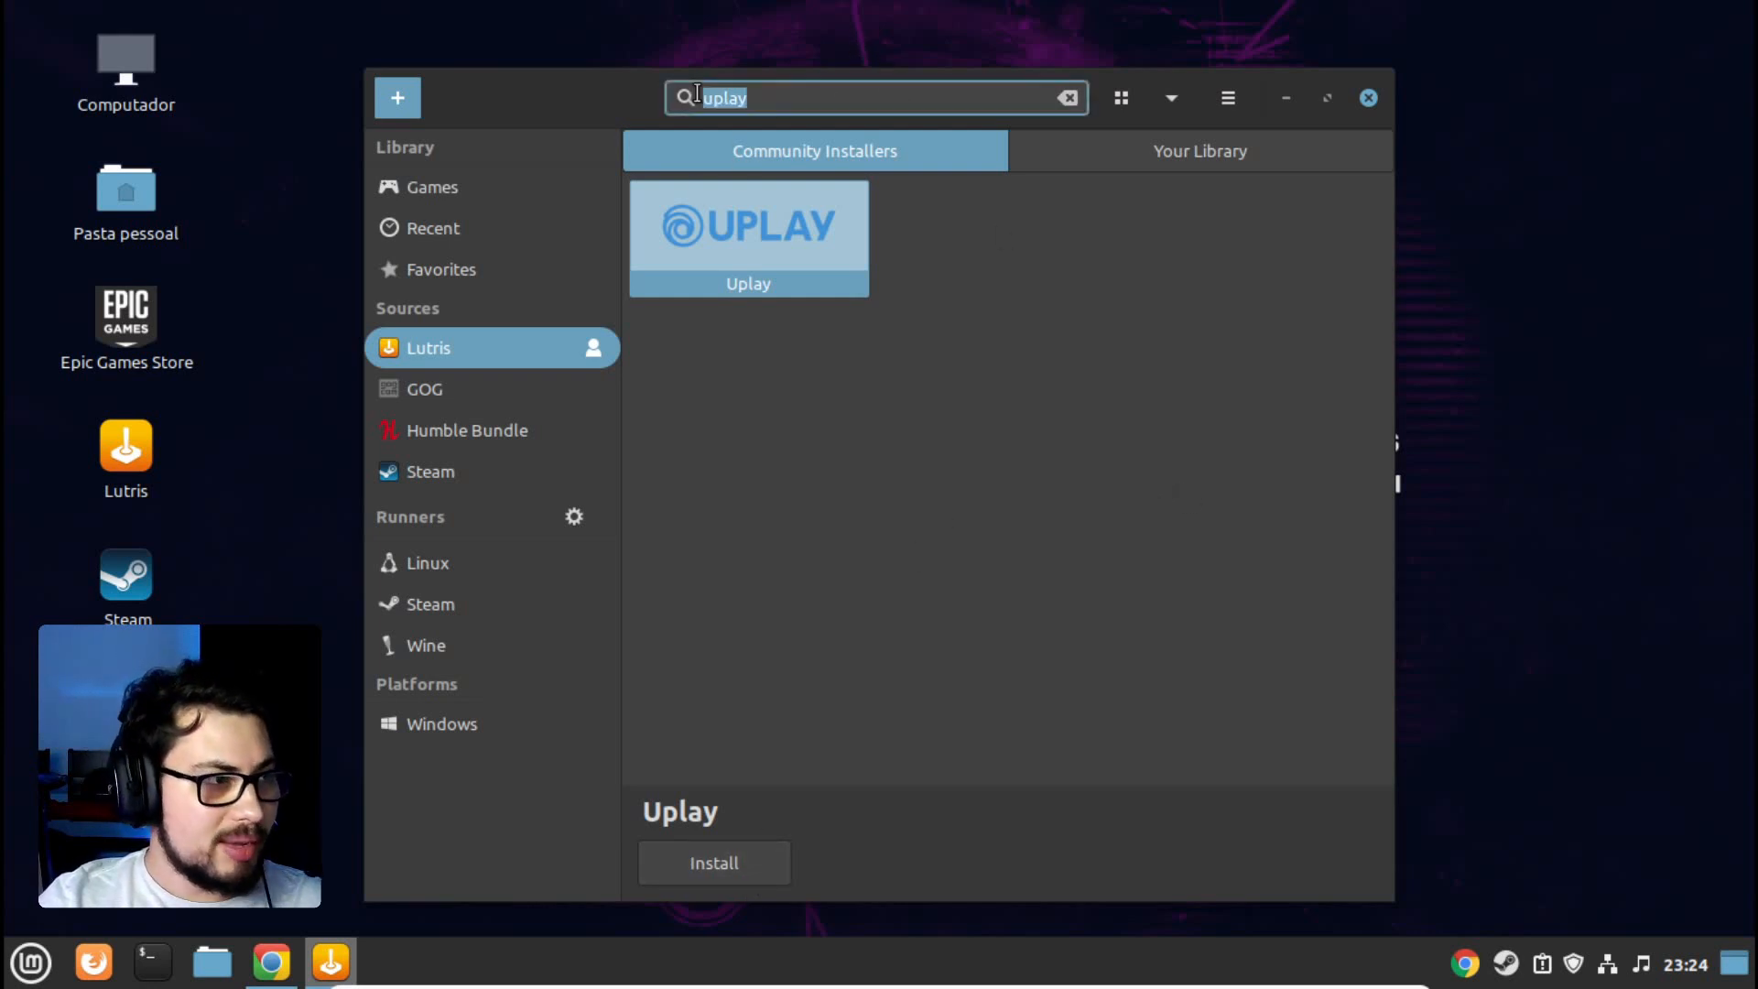
pyautogui.write('blizzard')
pyautogui.click(788, 256)
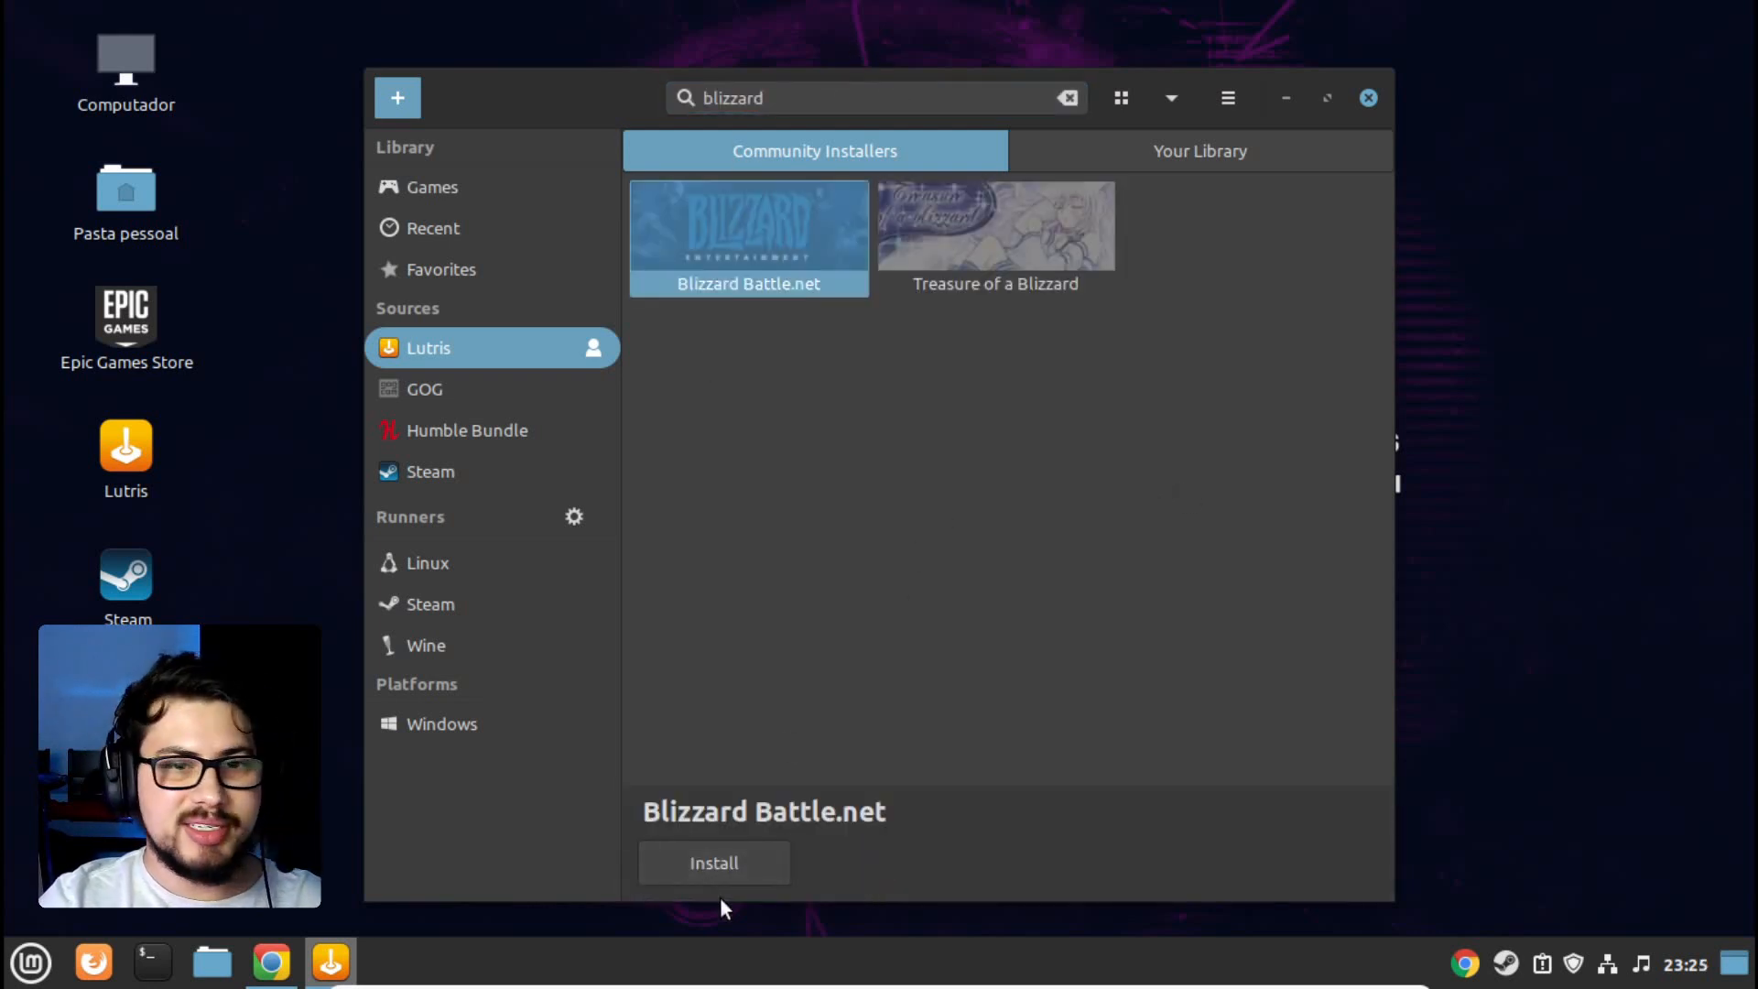